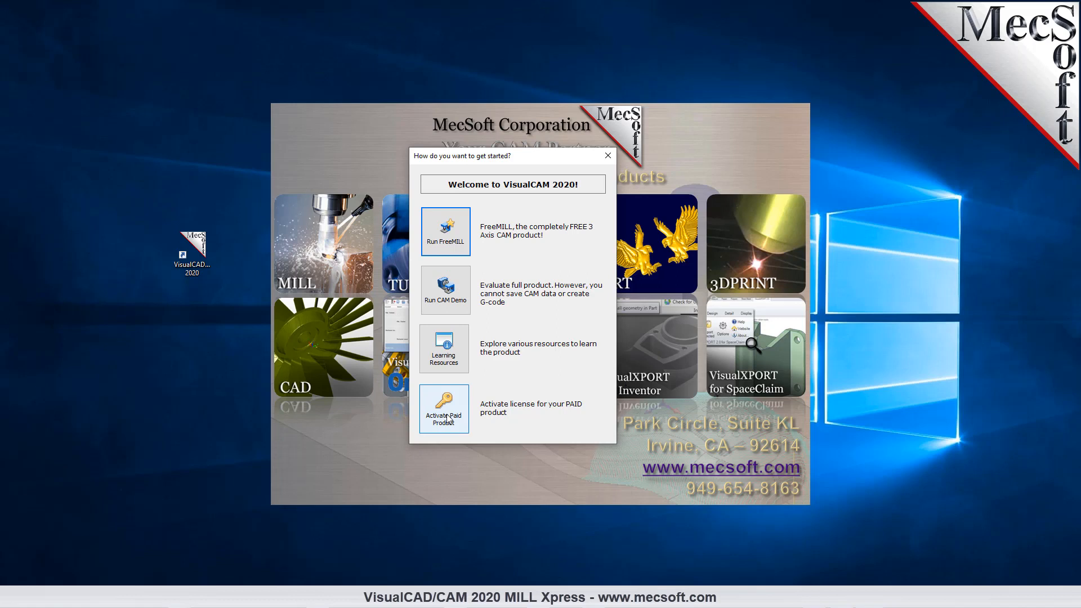
# - Start the CAM demo with the MILL module in the Xpress configuration
pyautogui.click(447, 292)
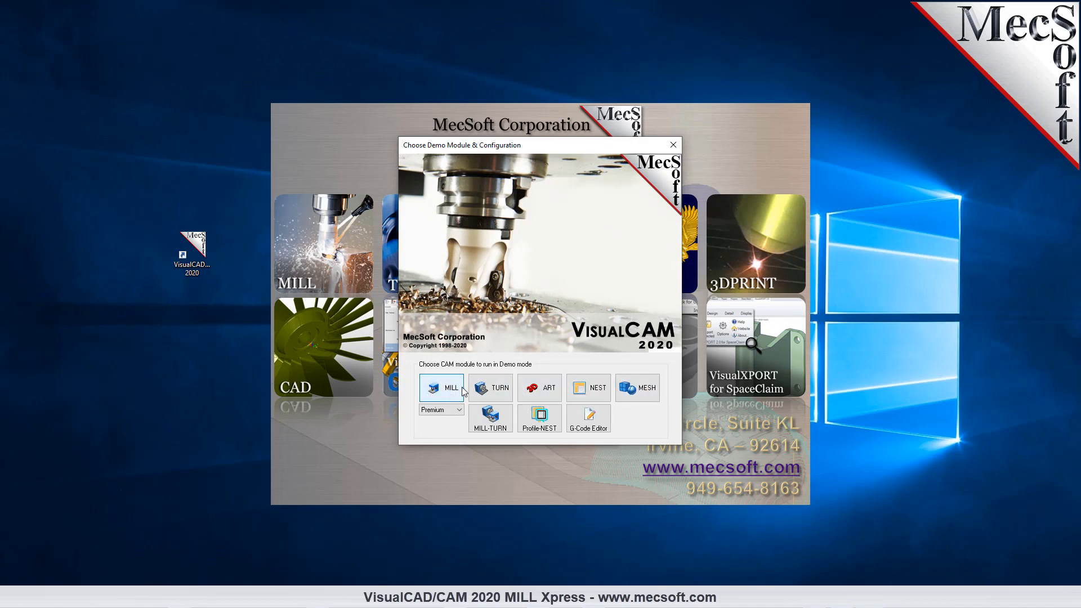
pyautogui.click(460, 409)
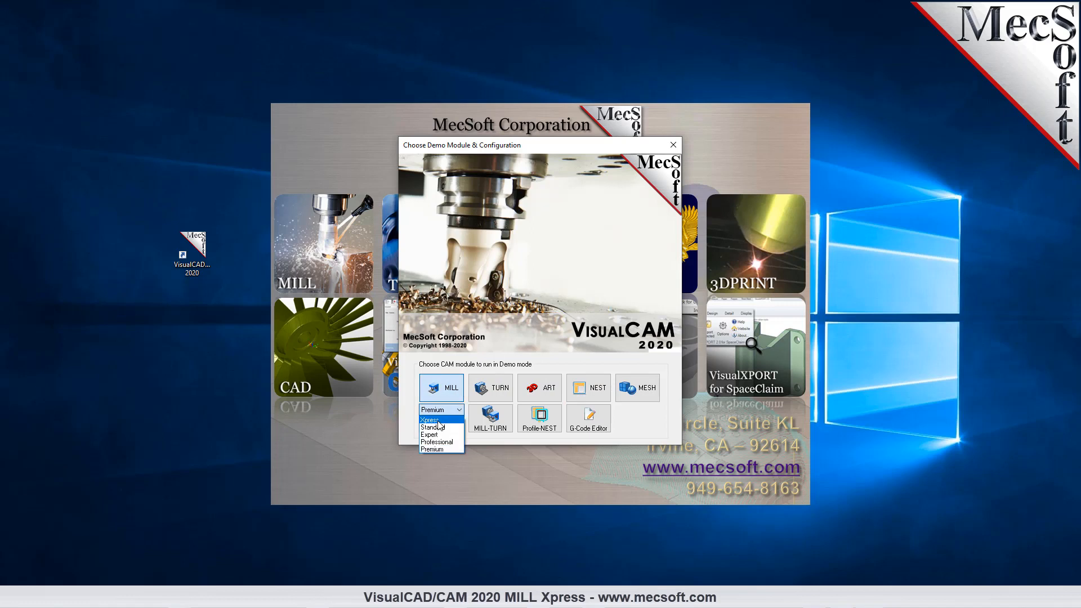
pyautogui.click(440, 421)
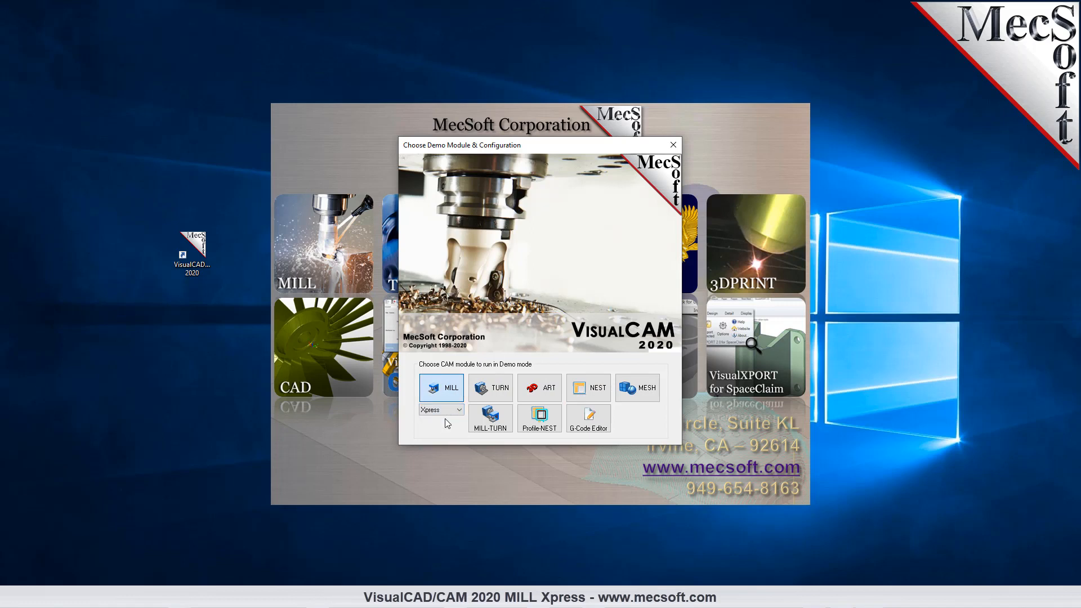
pyautogui.click(450, 388)
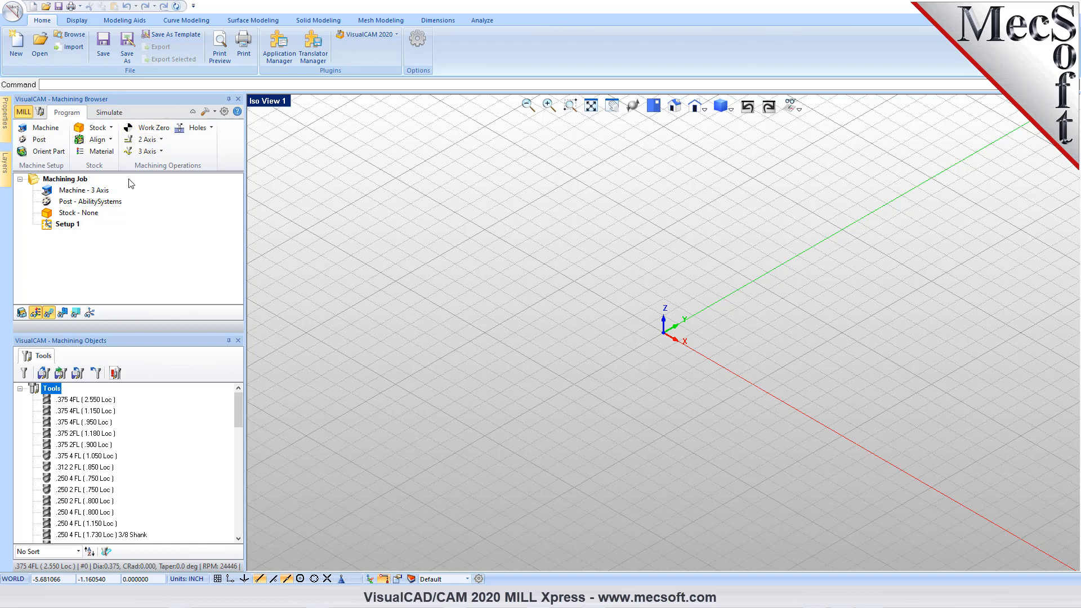
# - Unload the MILL plugin module so only the CAD workspace remains
pyautogui.click(397, 35)
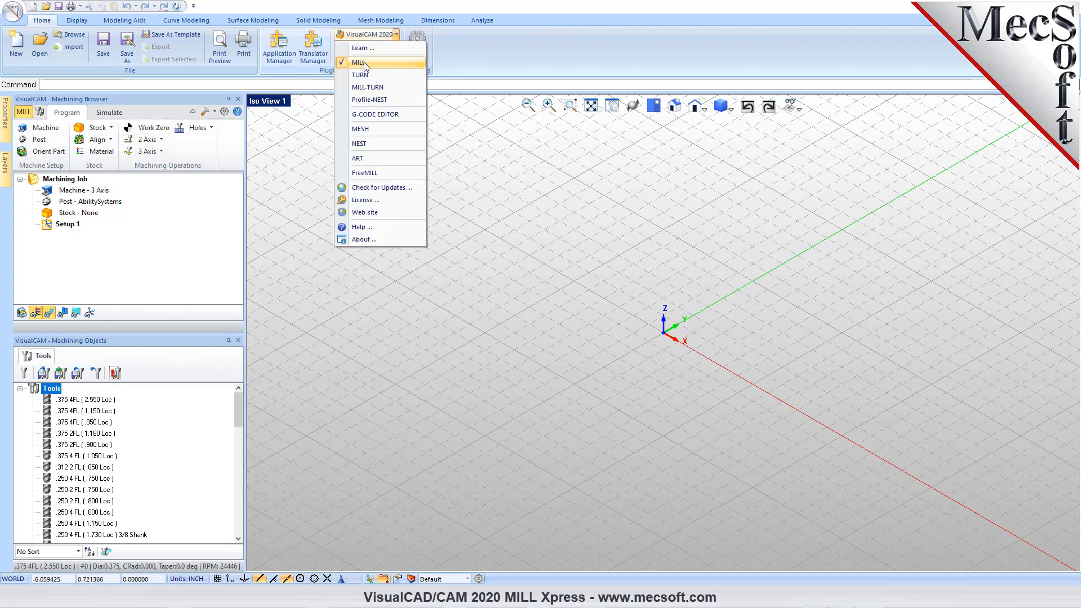
pyautogui.click(367, 63)
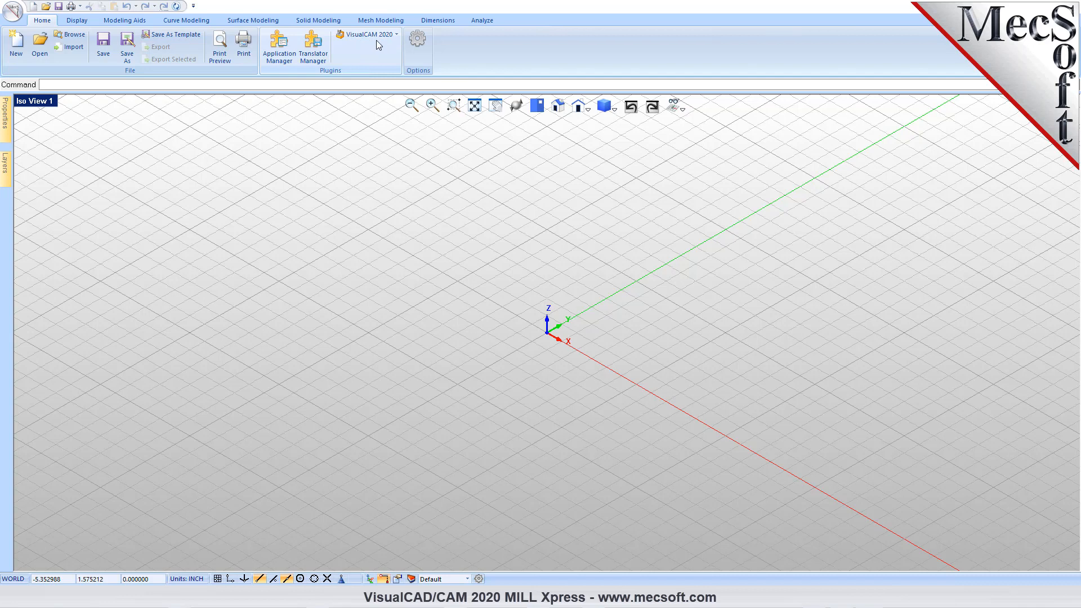
# - Examine the display options, the viewing, modeling, dimensioning and analysis command sets, and the object properties
pyautogui.click(418, 41)
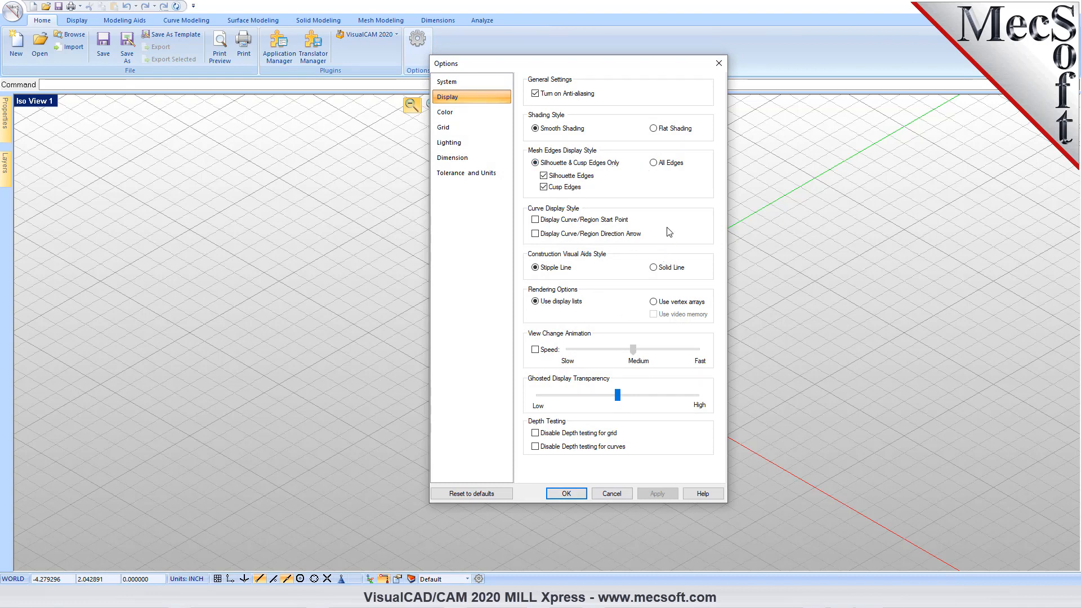
pyautogui.click(583, 494)
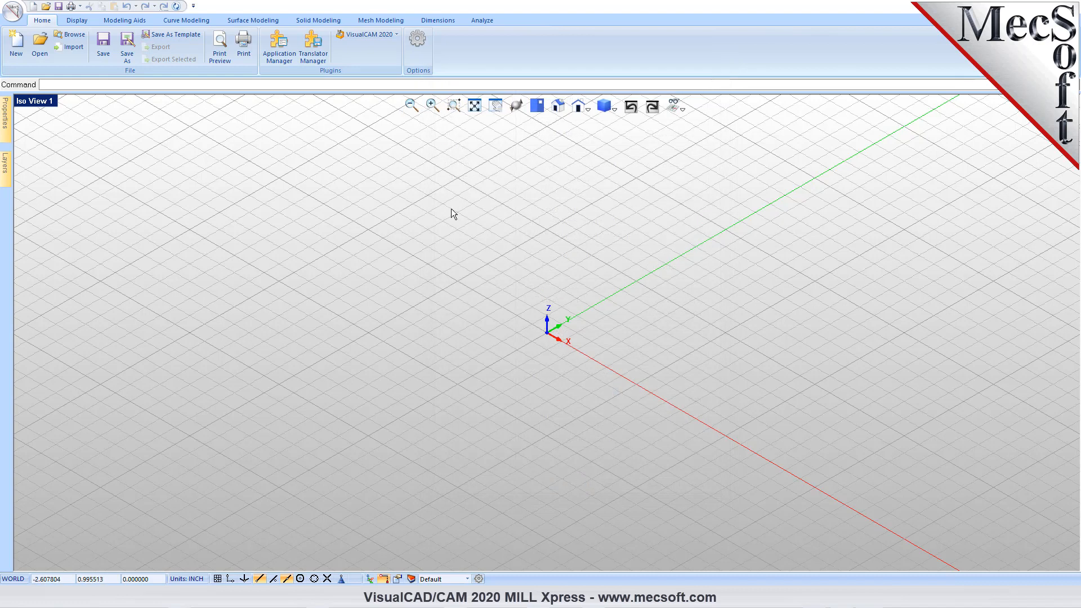
pyautogui.click(76, 20)
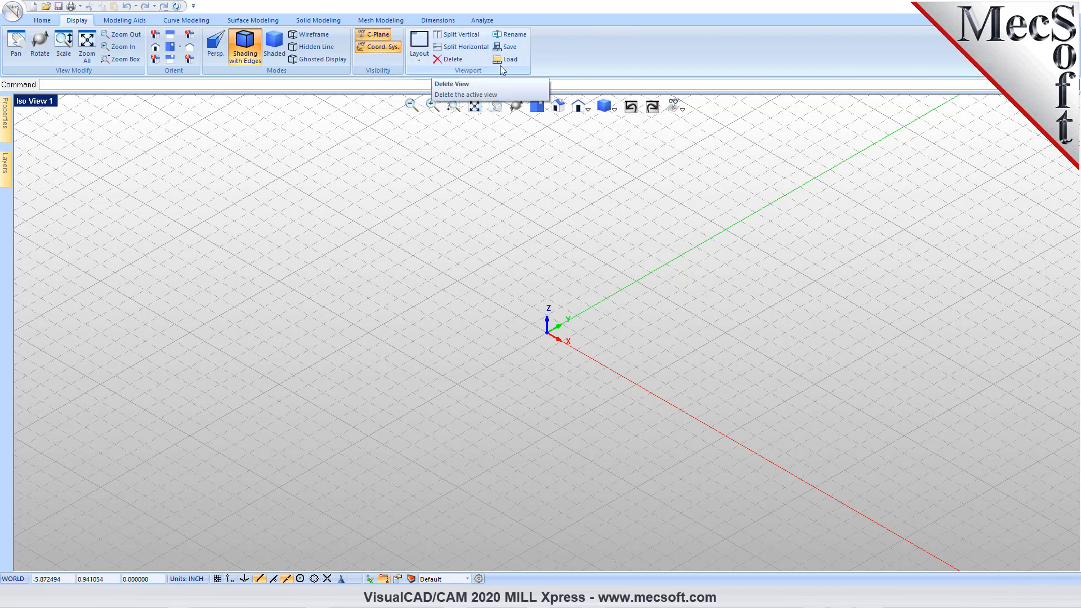
pyautogui.click(125, 21)
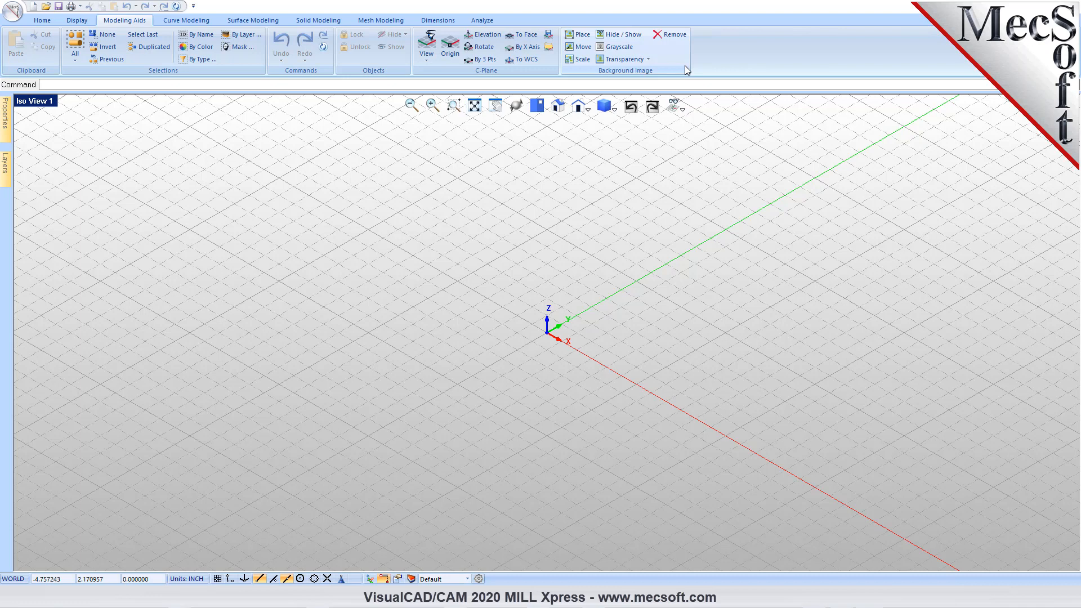
pyautogui.click(185, 21)
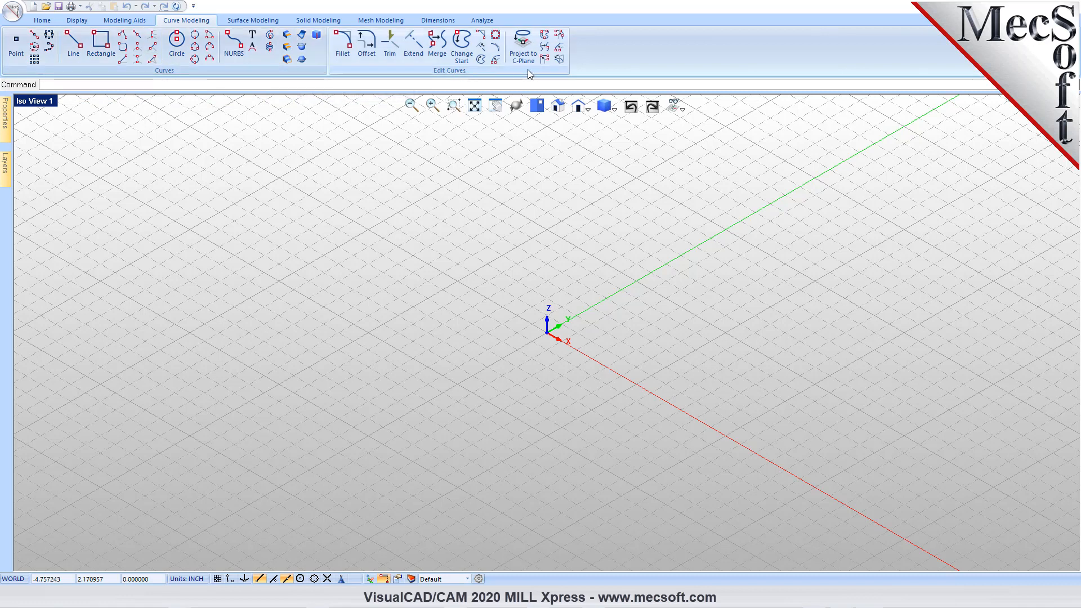
pyautogui.click(255, 21)
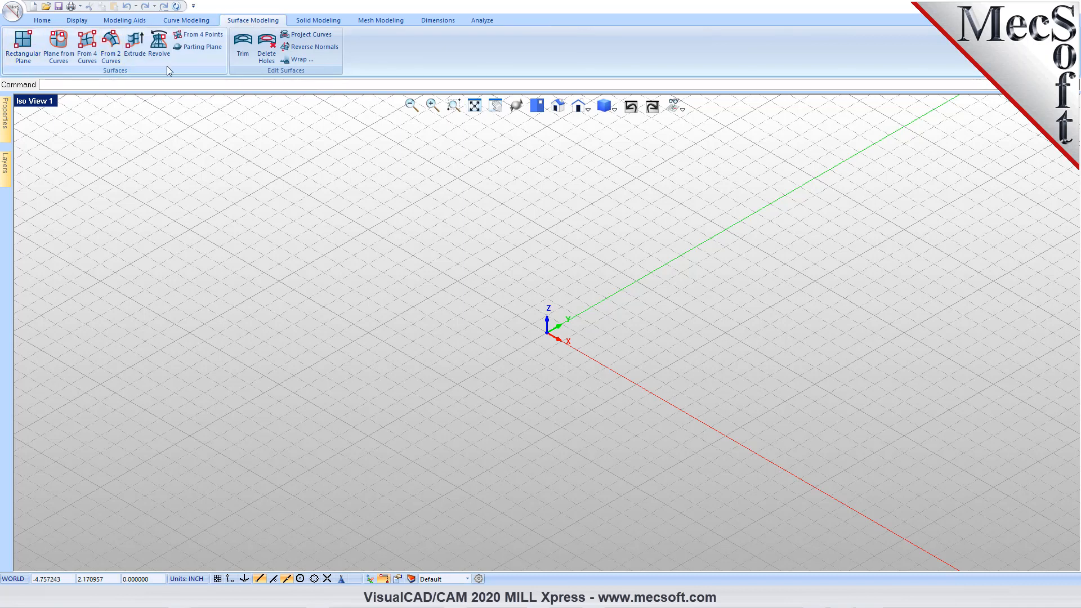
pyautogui.click(317, 21)
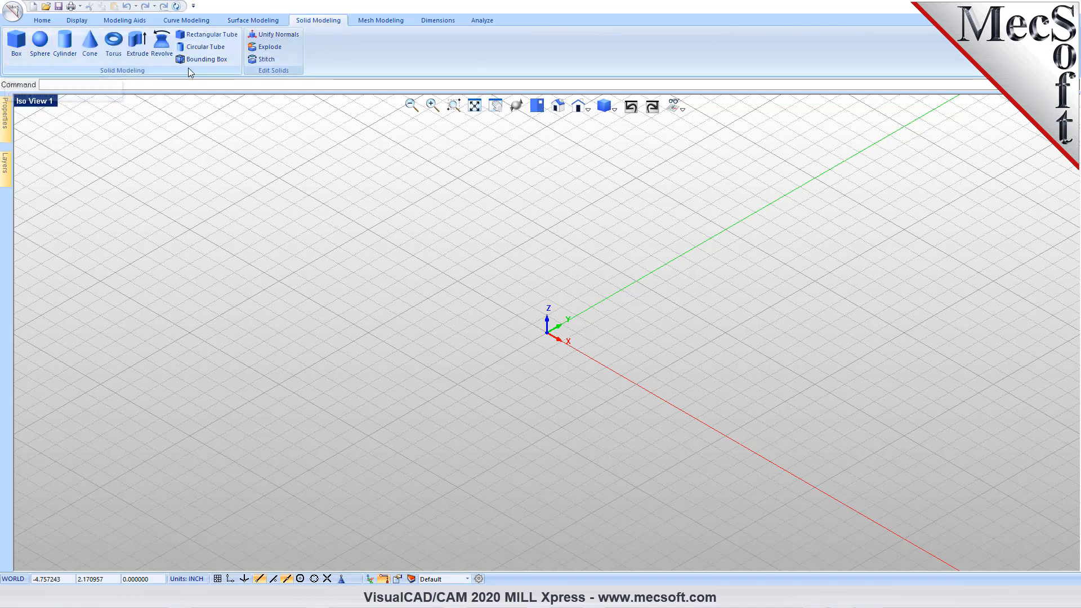
pyautogui.click(378, 20)
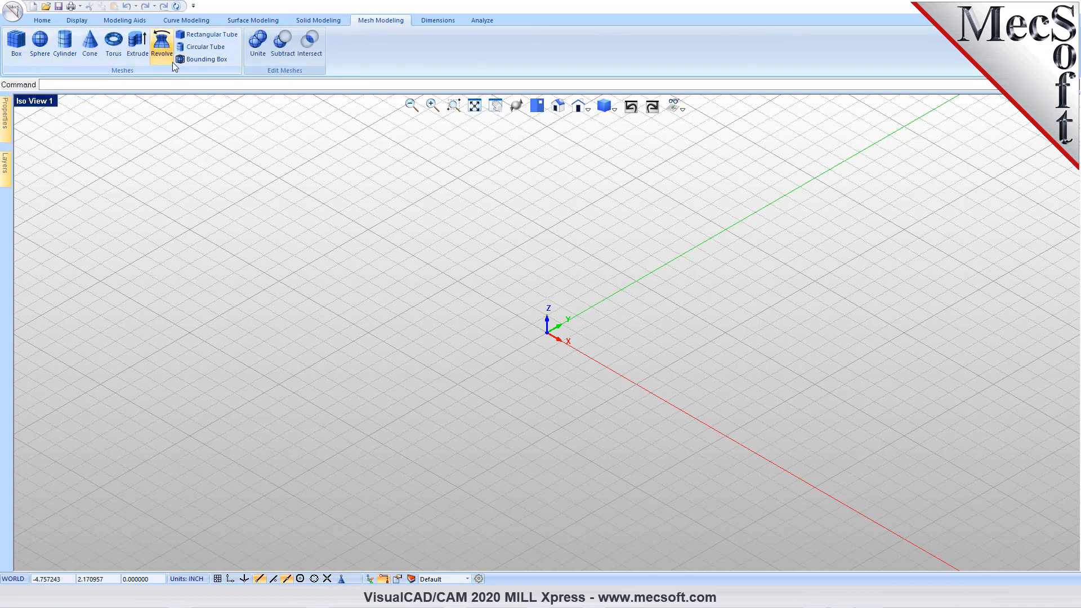
pyautogui.click(438, 21)
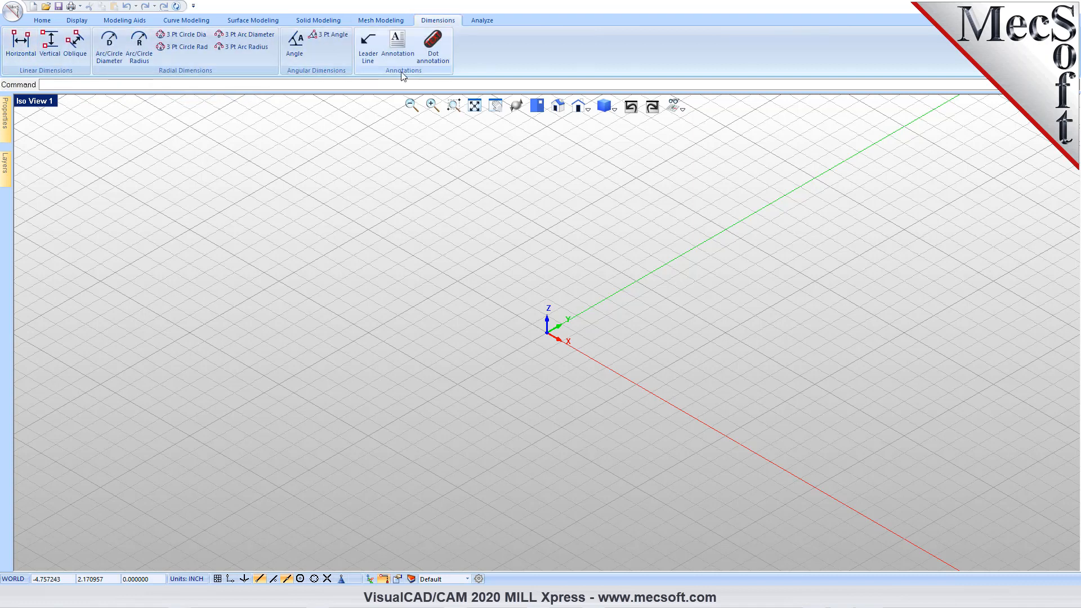
pyautogui.click(482, 21)
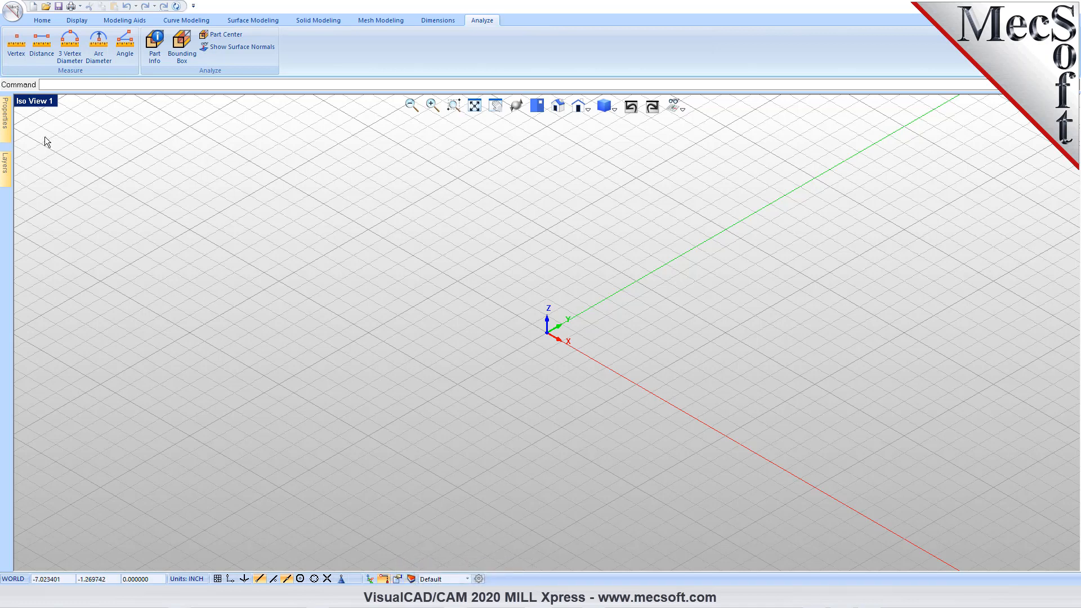
pyautogui.moveTo(7, 129)
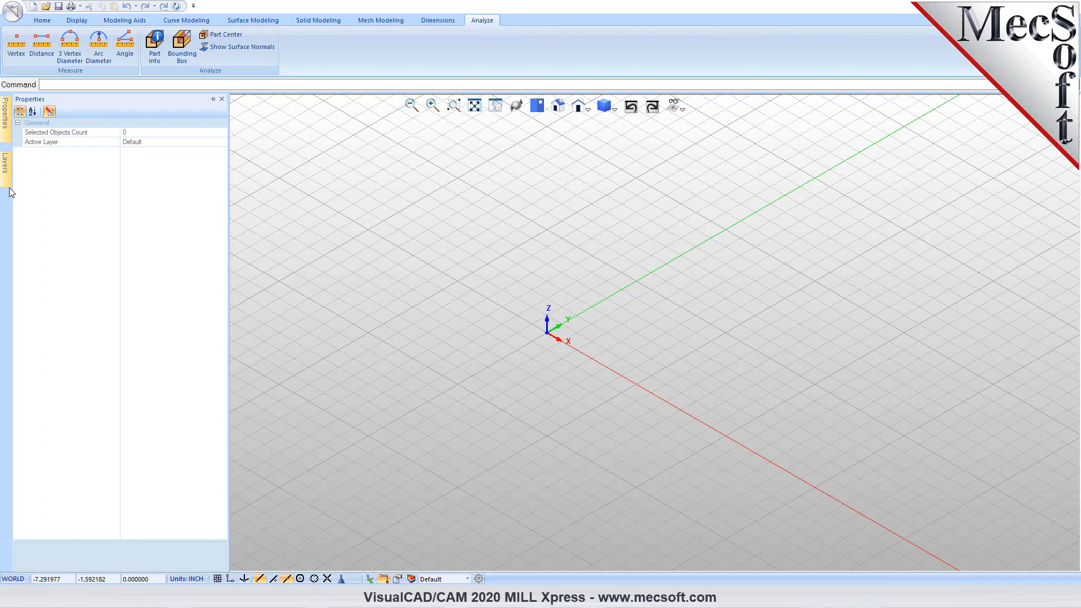
pyautogui.moveTo(9, 173)
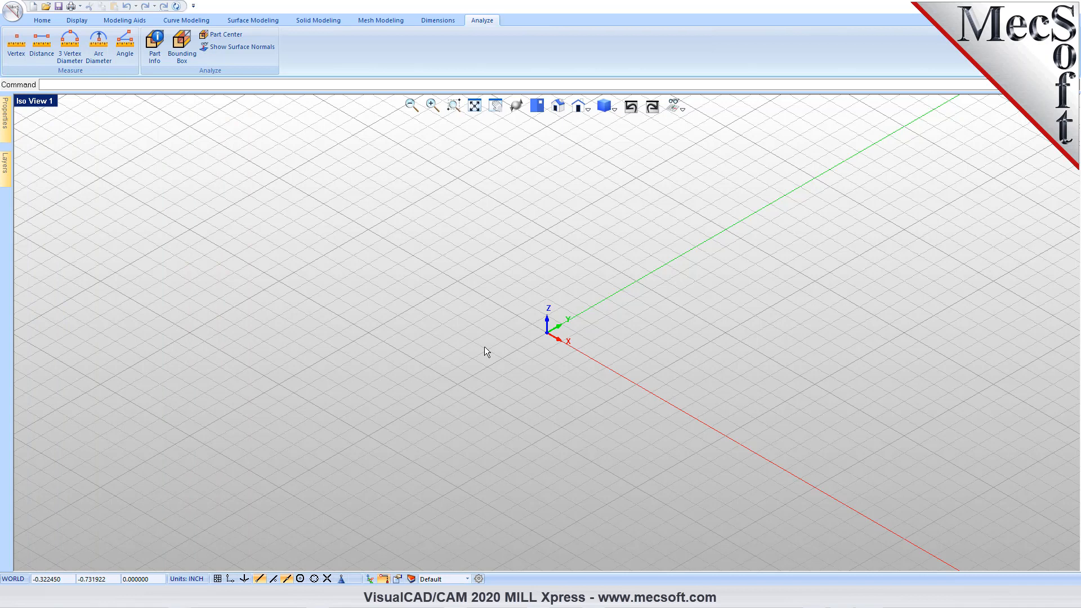
# - Open the recent document Gear Box.vcp and accept the CAM system preferences stored in it
pyautogui.click(13, 19)
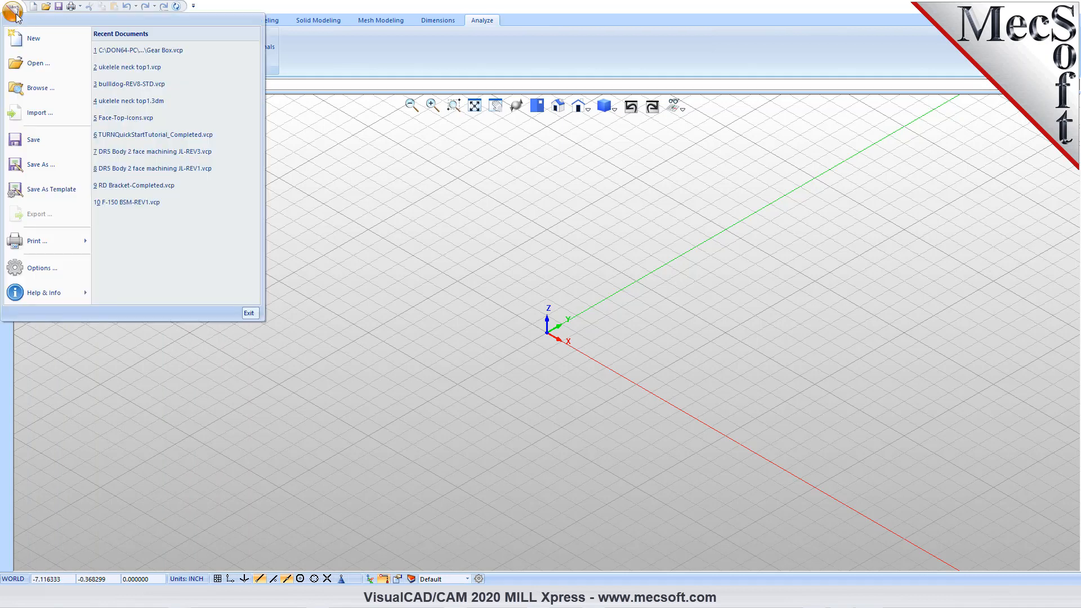
pyautogui.click(163, 55)
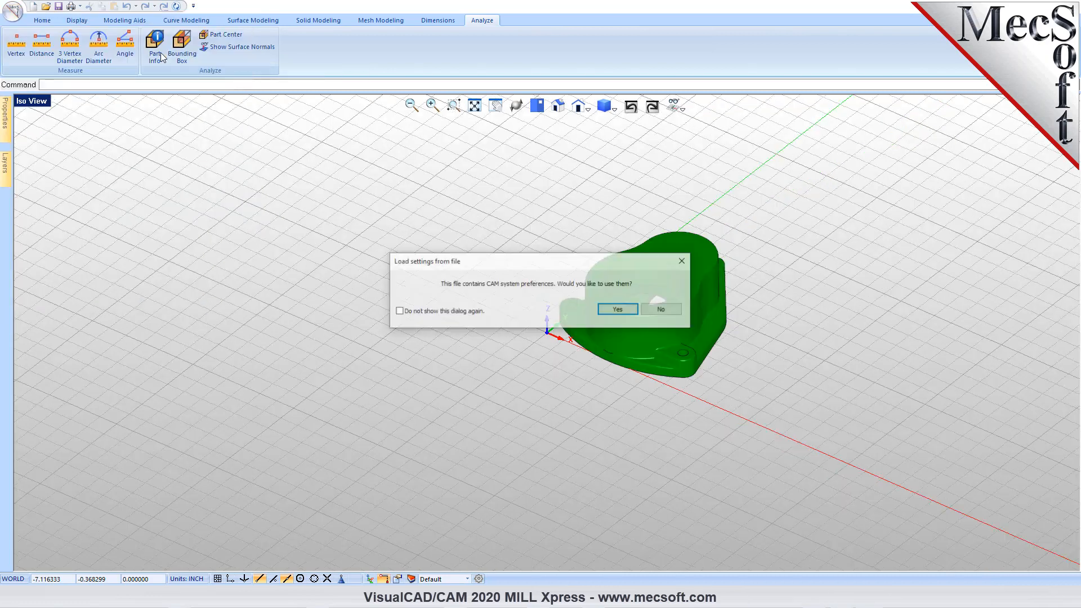
pyautogui.click(618, 309)
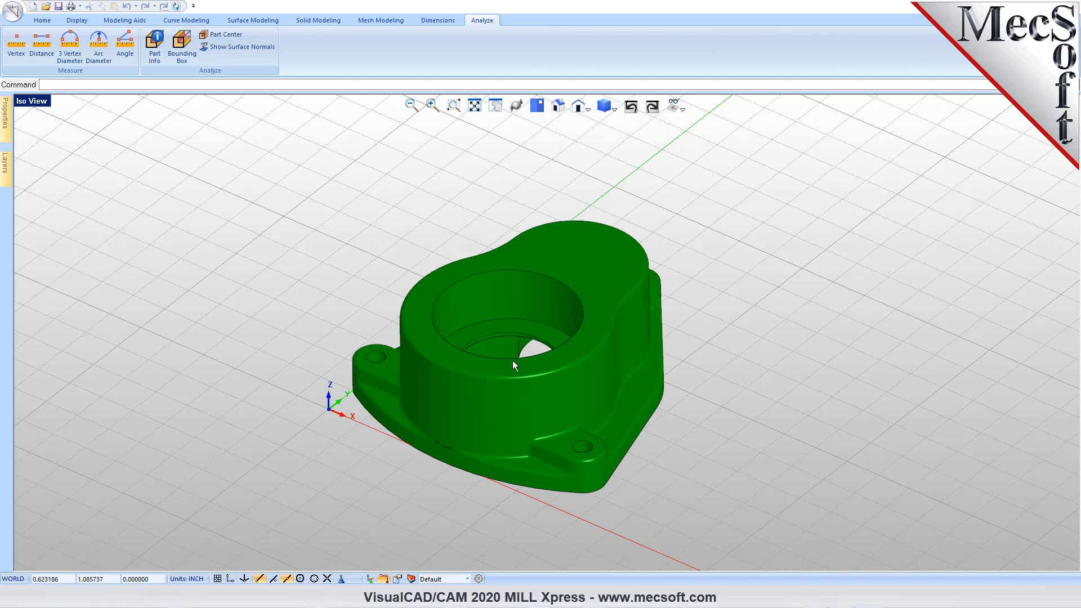
# - Switch the gear box display to the Quad Viewport layout and maximize the isometric view
pyautogui.moveTo(543, 306)
pyautogui.mouseDown(button='middle')
pyautogui.moveTo(551, 355)
pyautogui.moveTo(557, 307)
pyautogui.mouseUp(button='middle')
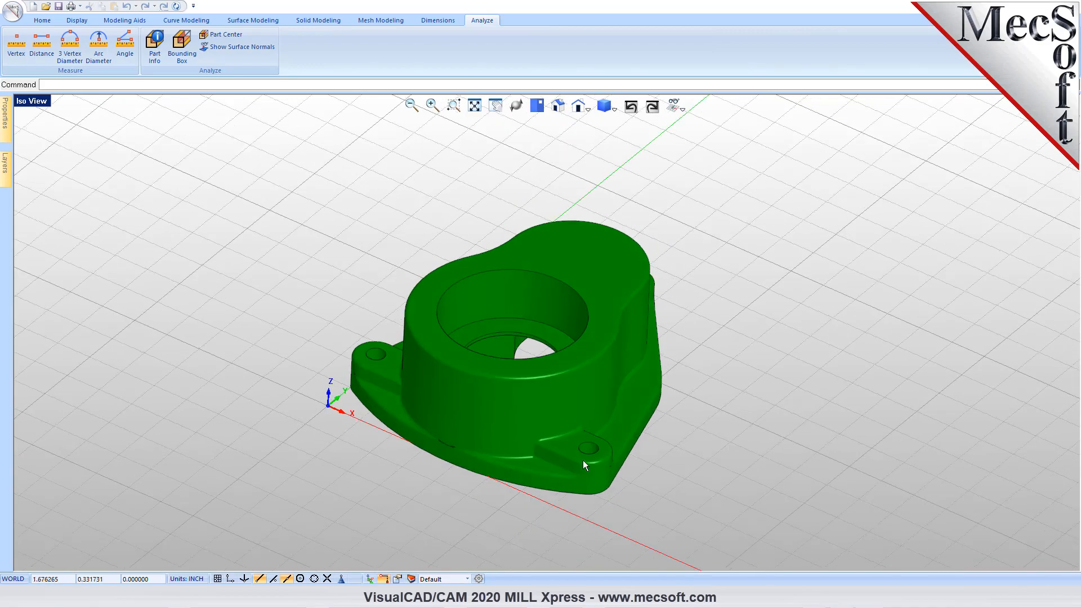
pyautogui.moveTo(518, 521); pyautogui.dragTo(563, 509, button='middle')
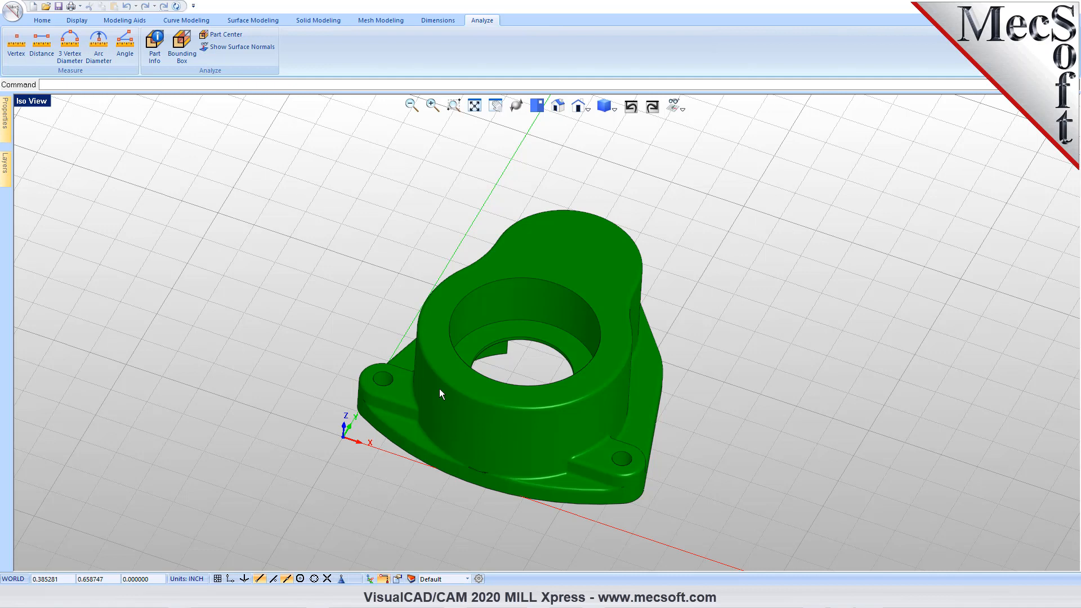
pyautogui.moveTo(562, 436)
pyautogui.mouseDown(button='middle')
pyautogui.moveTo(574, 410)
pyautogui.moveTo(563, 437)
pyautogui.mouseUp(button='middle')
pyautogui.scroll(2, 506, 346)
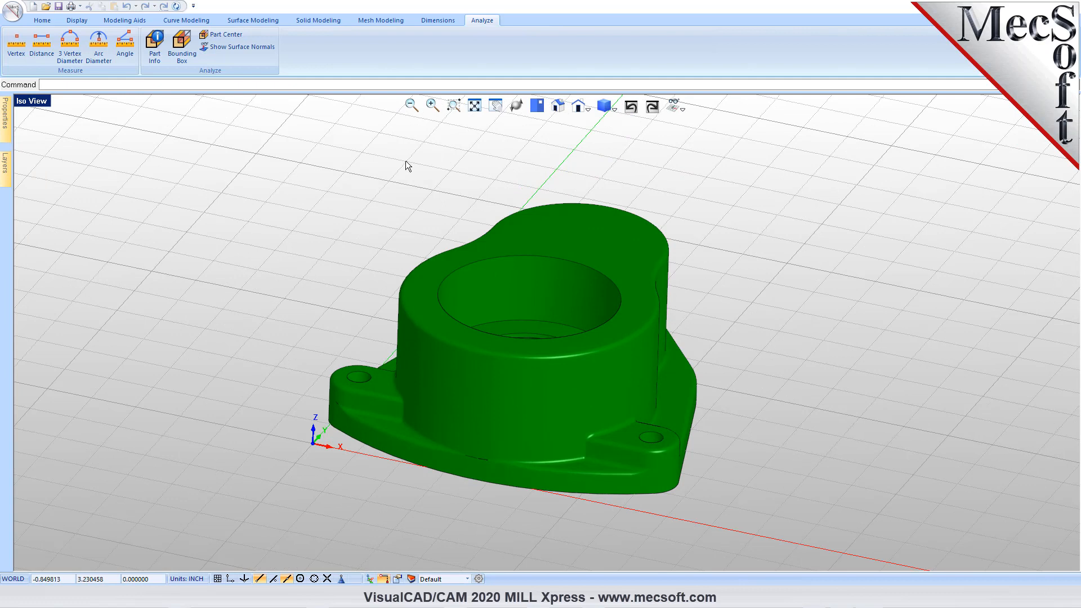
pyautogui.click(35, 102)
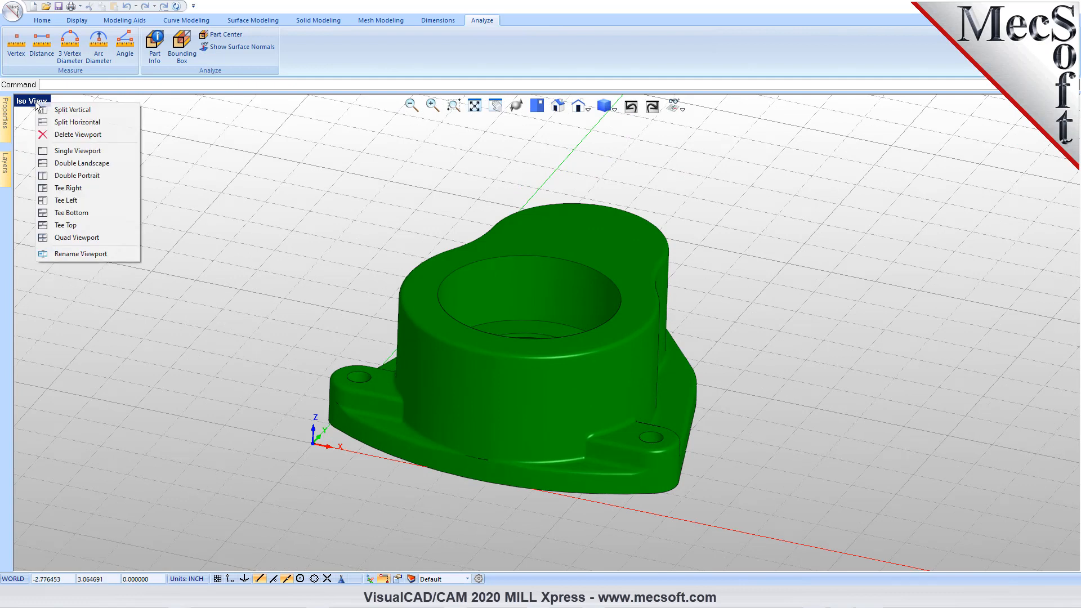
pyautogui.click(55, 237)
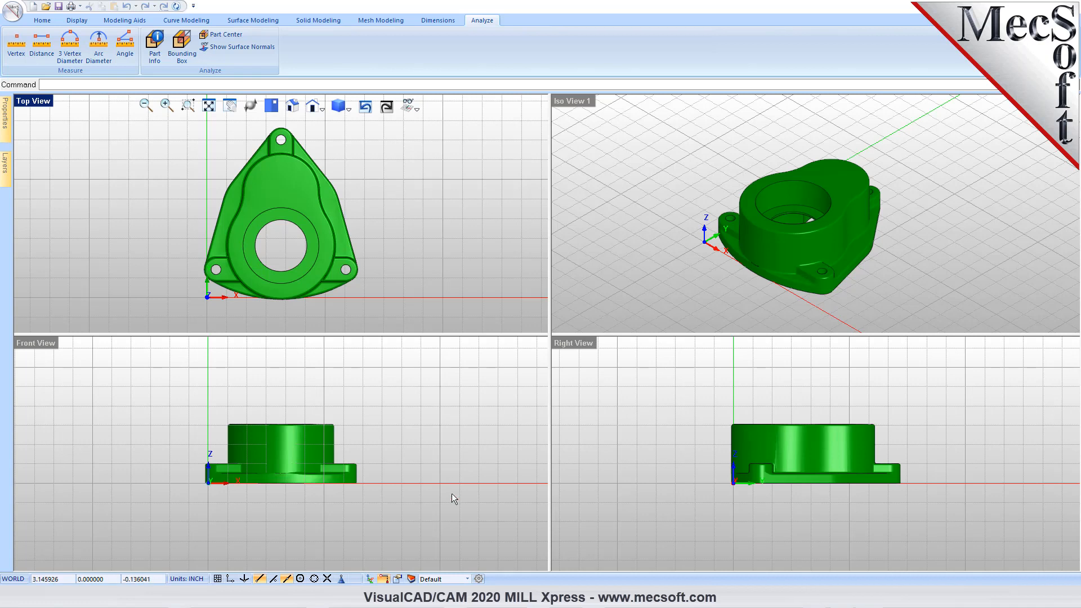
pyautogui.click(579, 104)
pyautogui.doubleClick(580, 104)
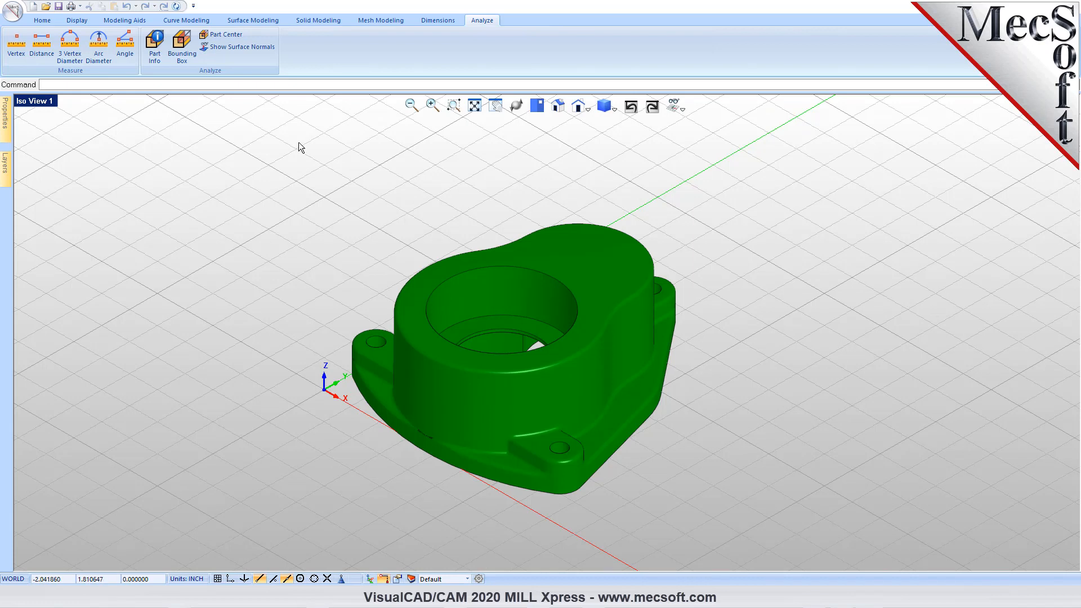
# - Load the MILL module for the gear box part
pyautogui.click(43, 20)
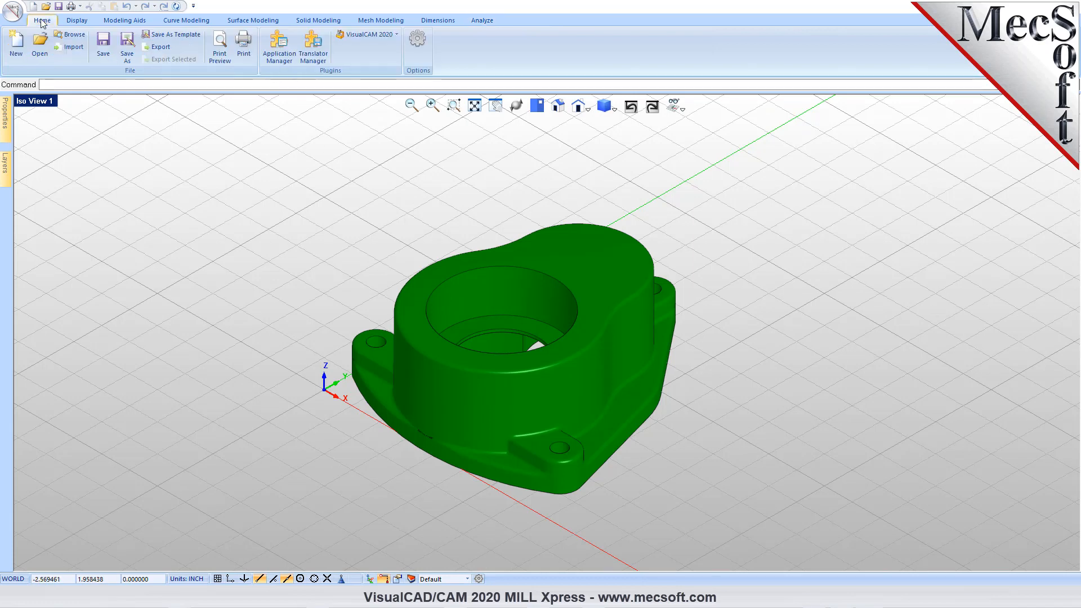
pyautogui.click(397, 34)
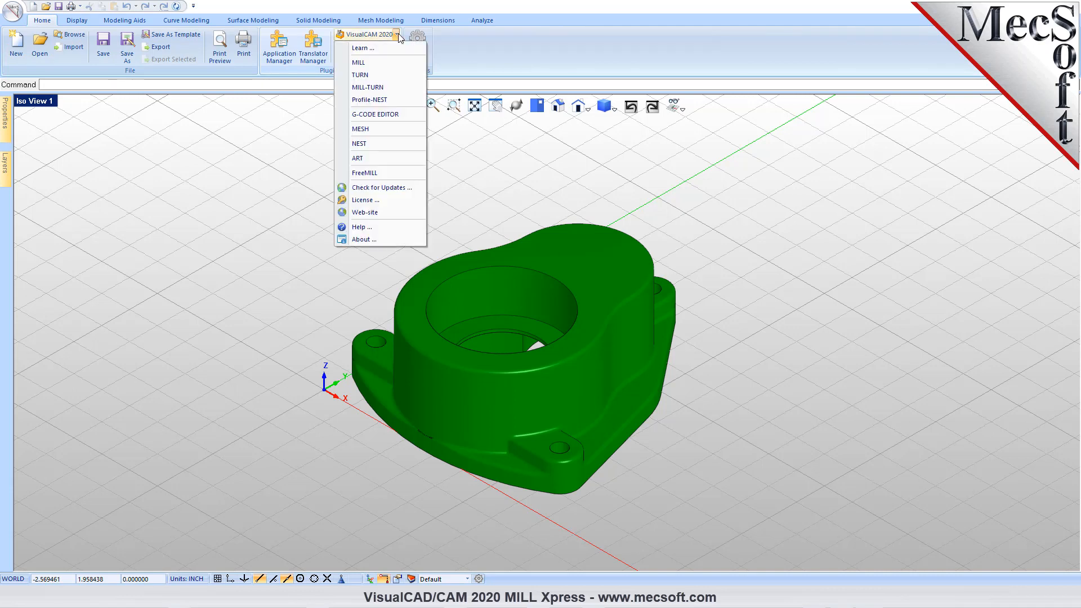
pyautogui.click(376, 64)
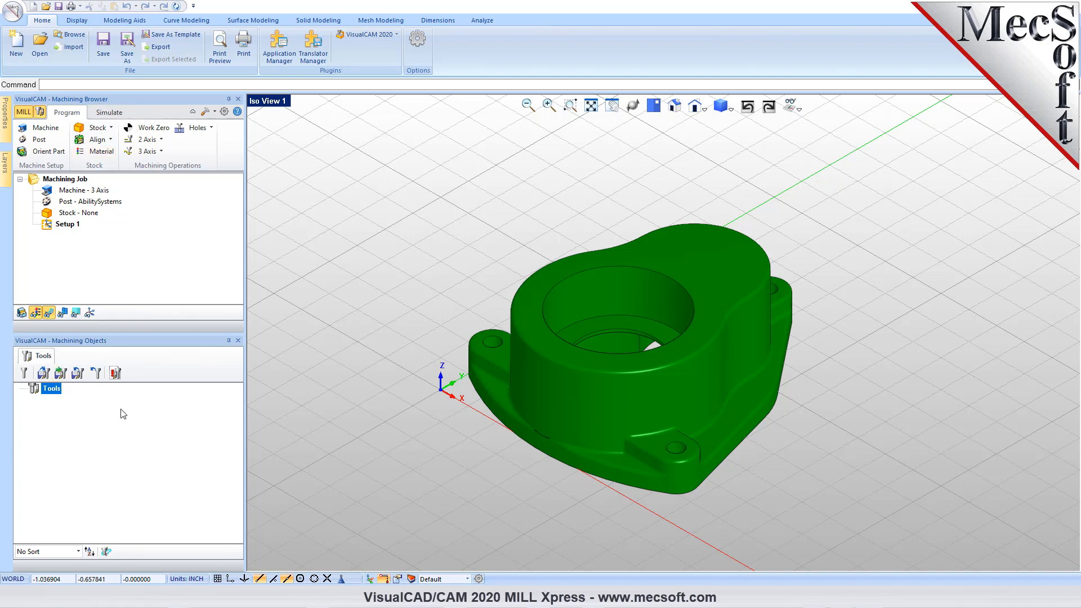
# - Load the milling tools from the tool library and enlarge the Machining Browser area above the tool list
pyautogui.click(45, 376)
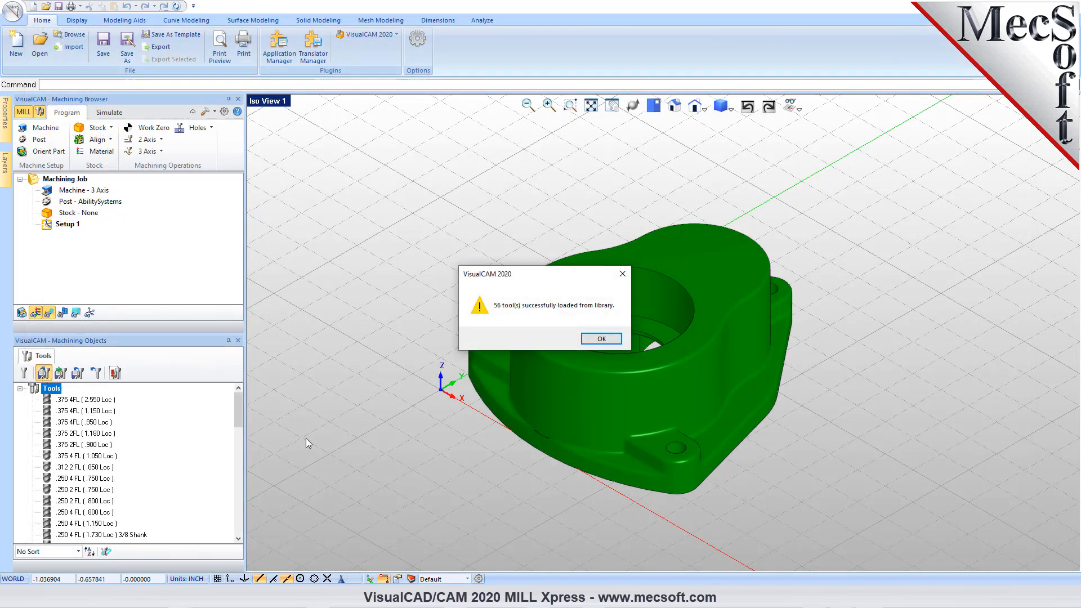
pyautogui.click(596, 339)
pyautogui.moveTo(166, 333); pyautogui.dragTo(166, 405)
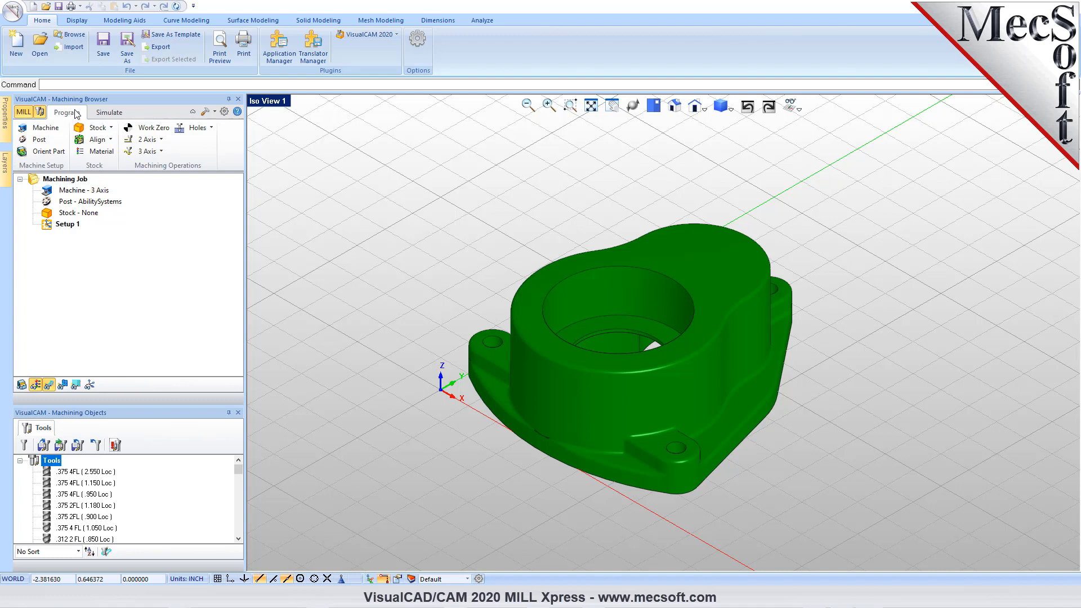
# - Define the machine tool manually as a 3 Axis machine and accept the setup
pyautogui.click(52, 131)
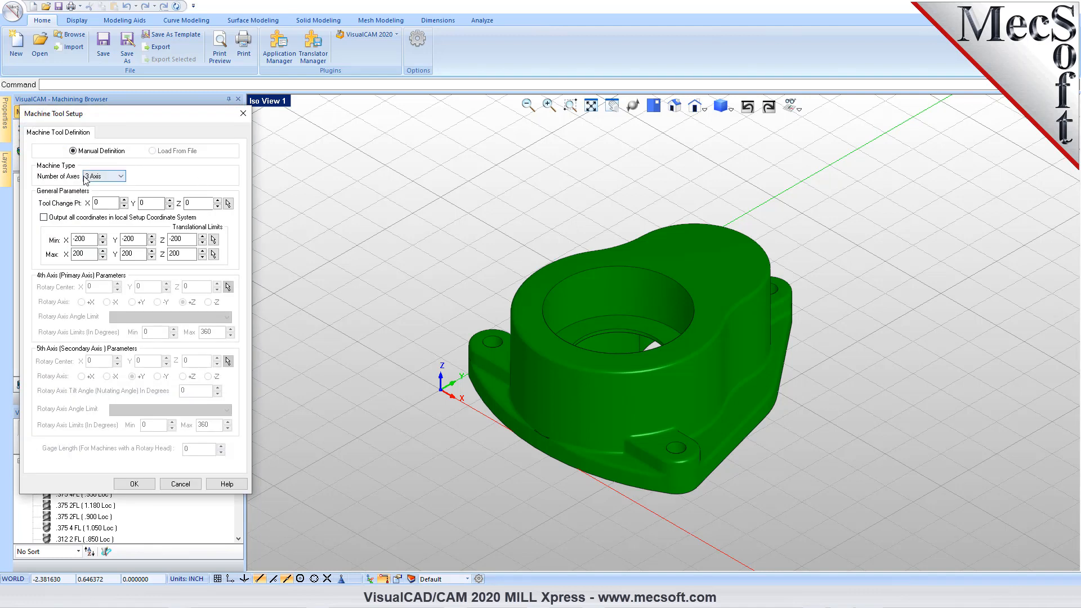
pyautogui.click(110, 177)
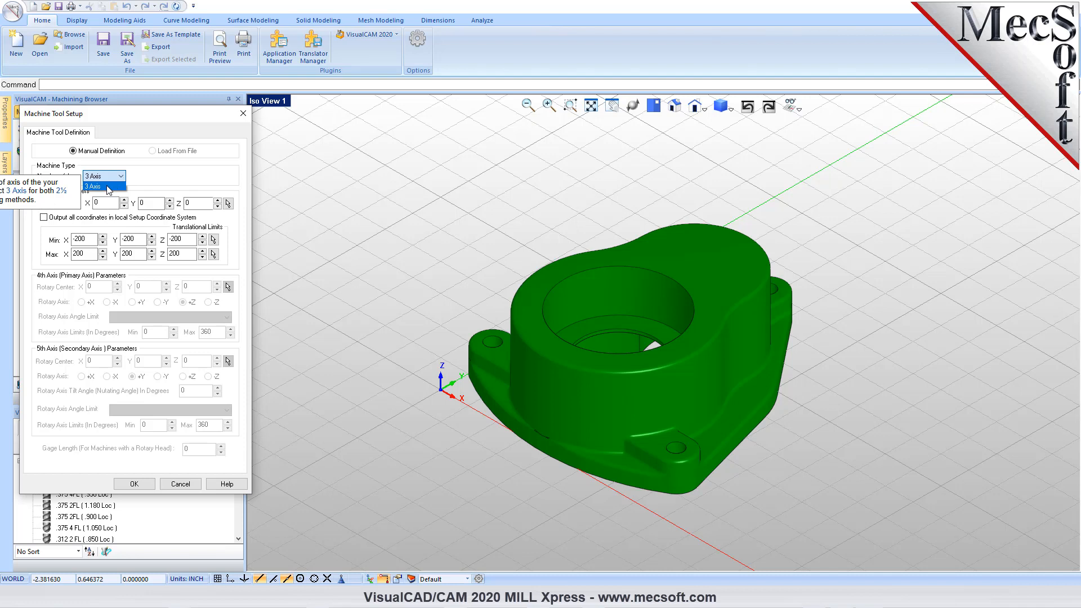
pyautogui.click(142, 485)
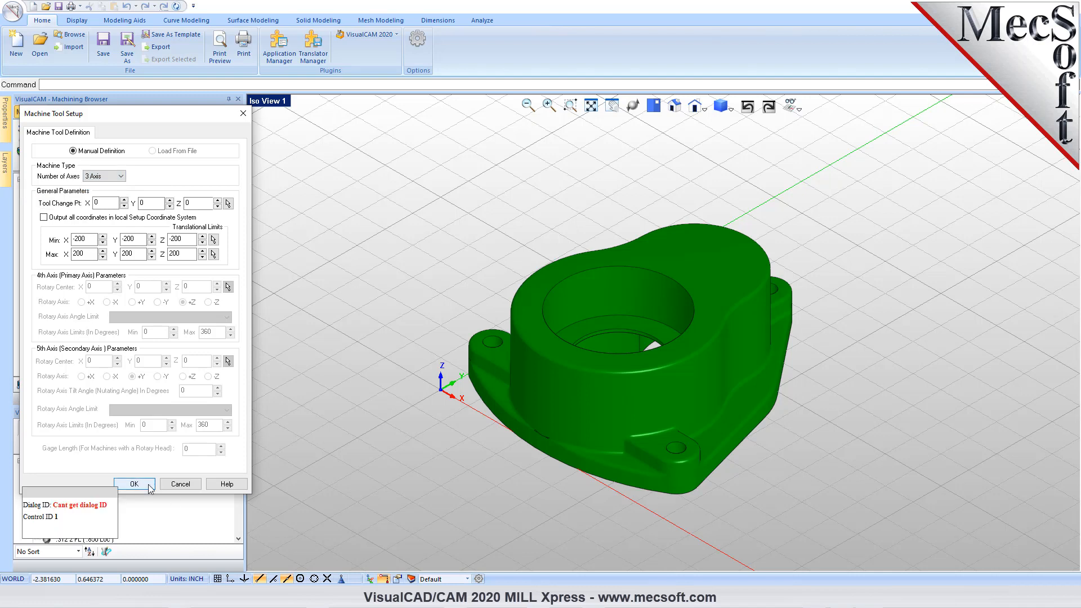
# - Accept the machine tool setup and set the current post processor to Haas with the .nc posted file extension
pyautogui.click(147, 485)
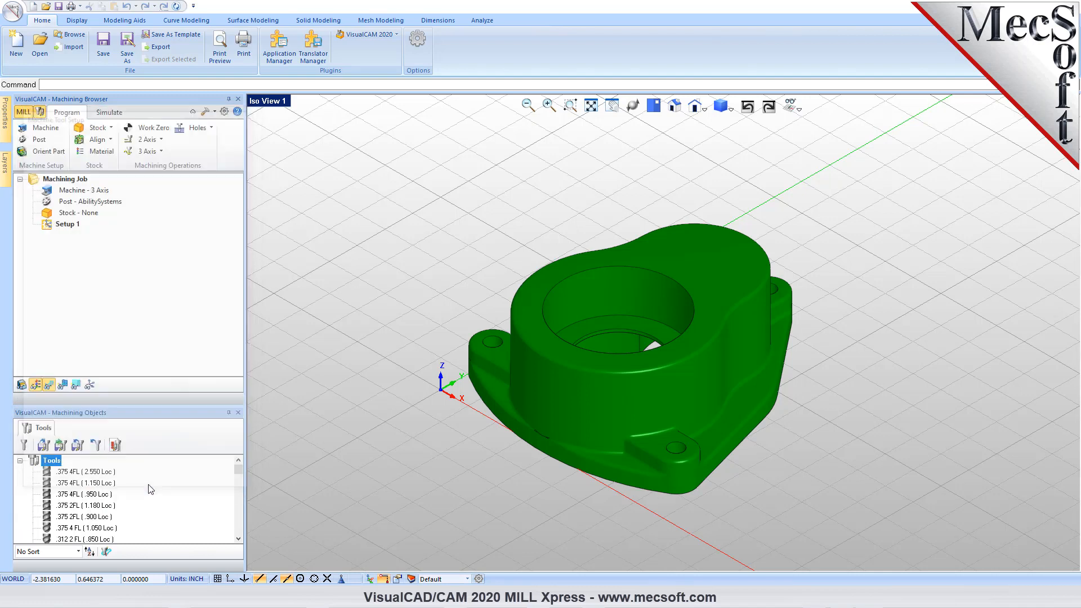
pyautogui.click(40, 140)
pyautogui.moveTo(119, 114); pyautogui.dragTo(309, 141)
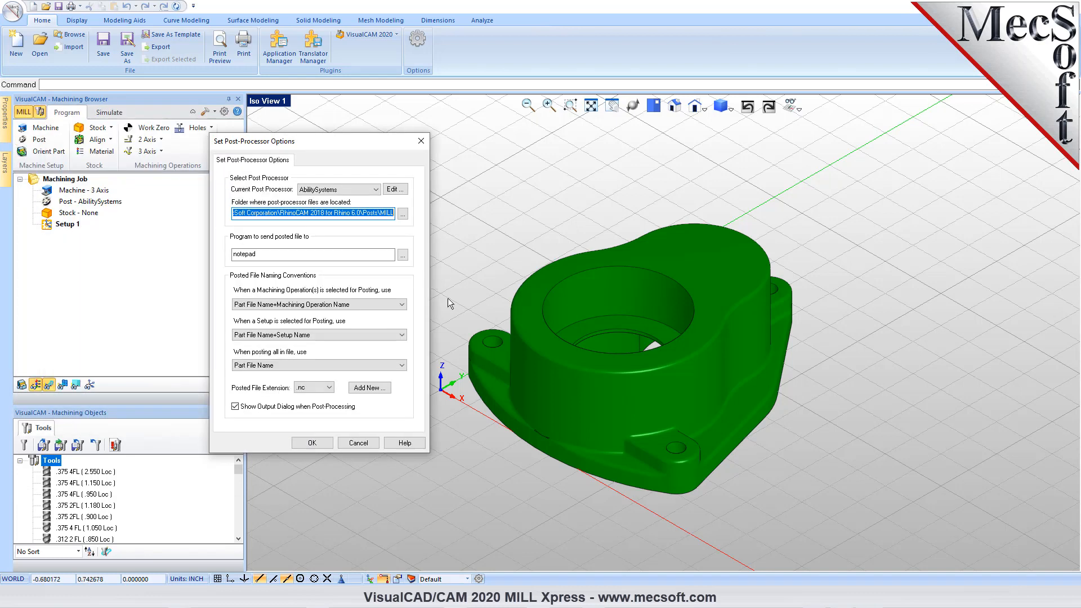
pyautogui.click(377, 191)
pyautogui.moveTo(377, 216); pyautogui.dragTo(378, 290)
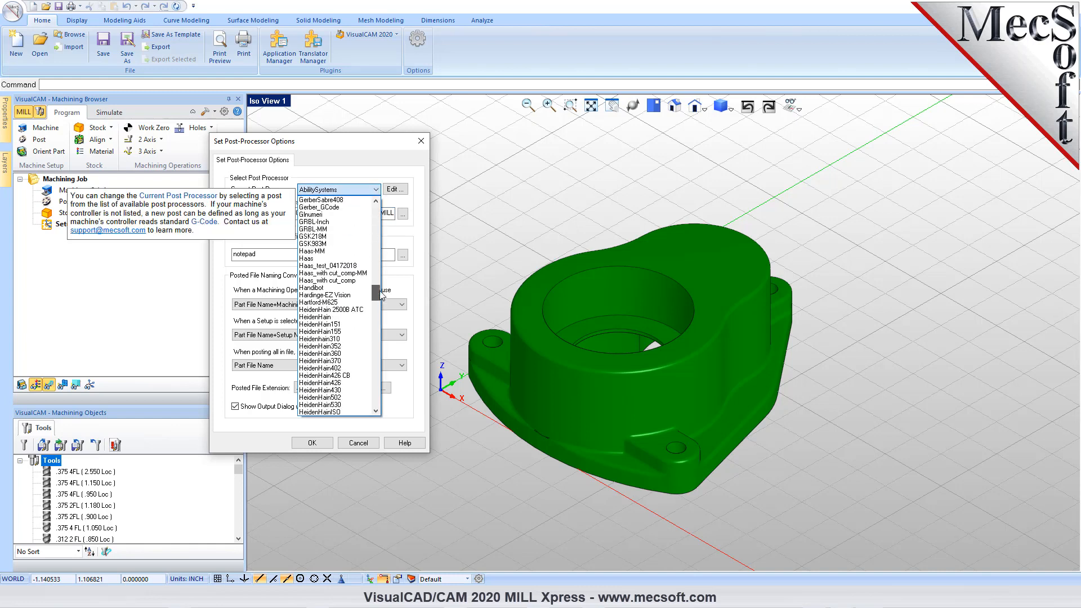
pyautogui.click(318, 263)
pyautogui.click(315, 387)
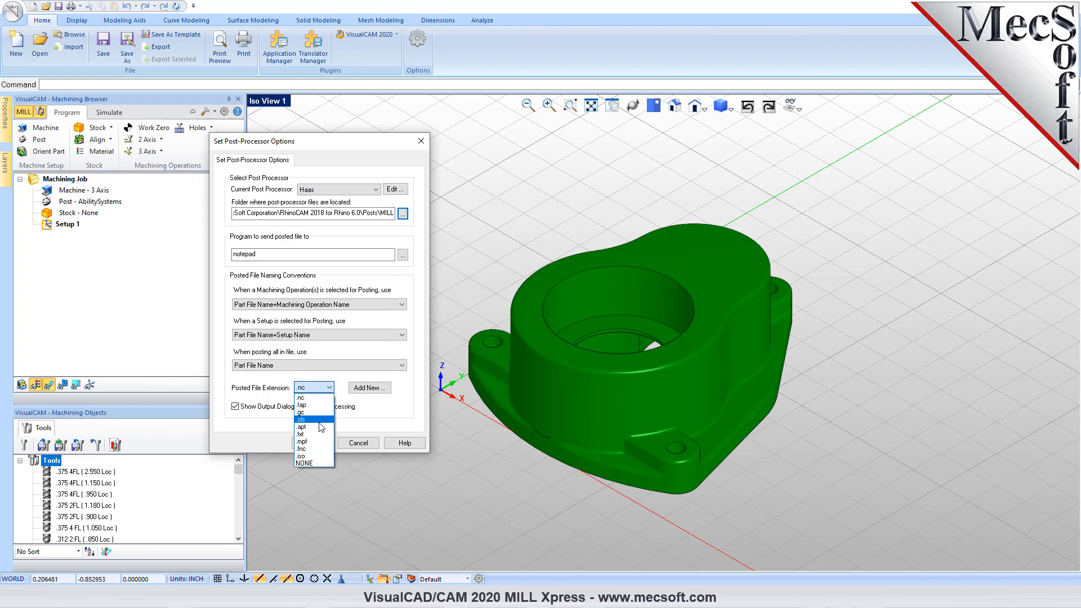
pyautogui.click(322, 401)
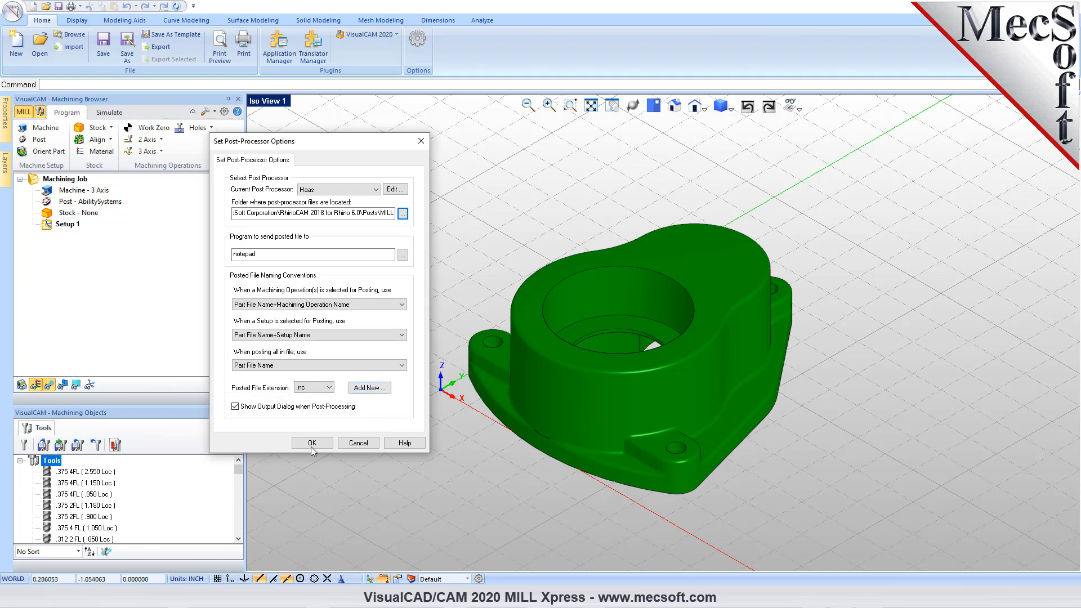
pyautogui.click(327, 443)
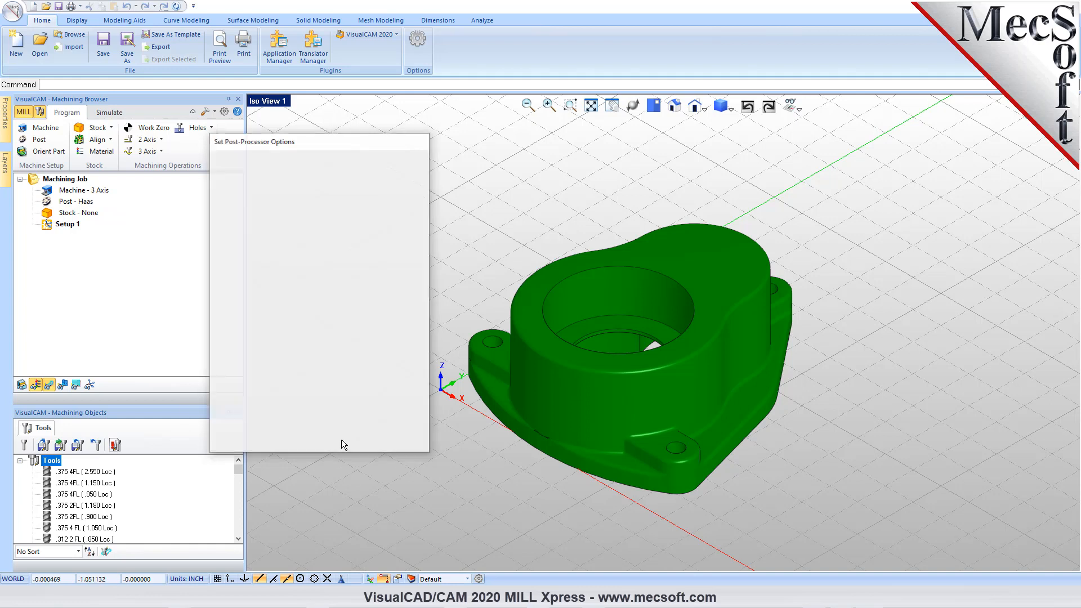
pyautogui.click(93, 190)
pyautogui.click(88, 202)
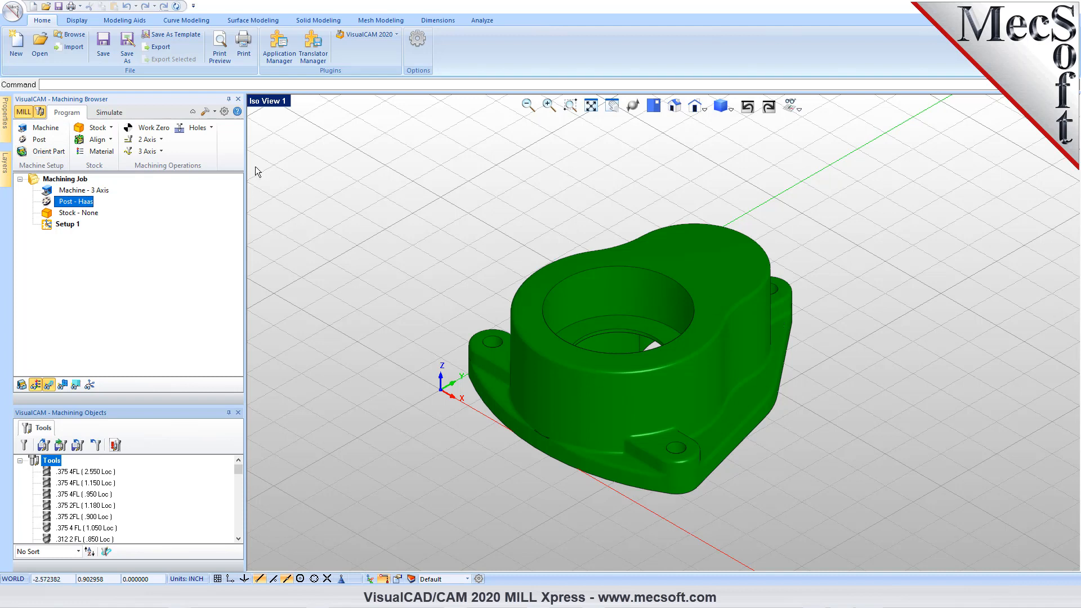
pyautogui.click(57, 152)
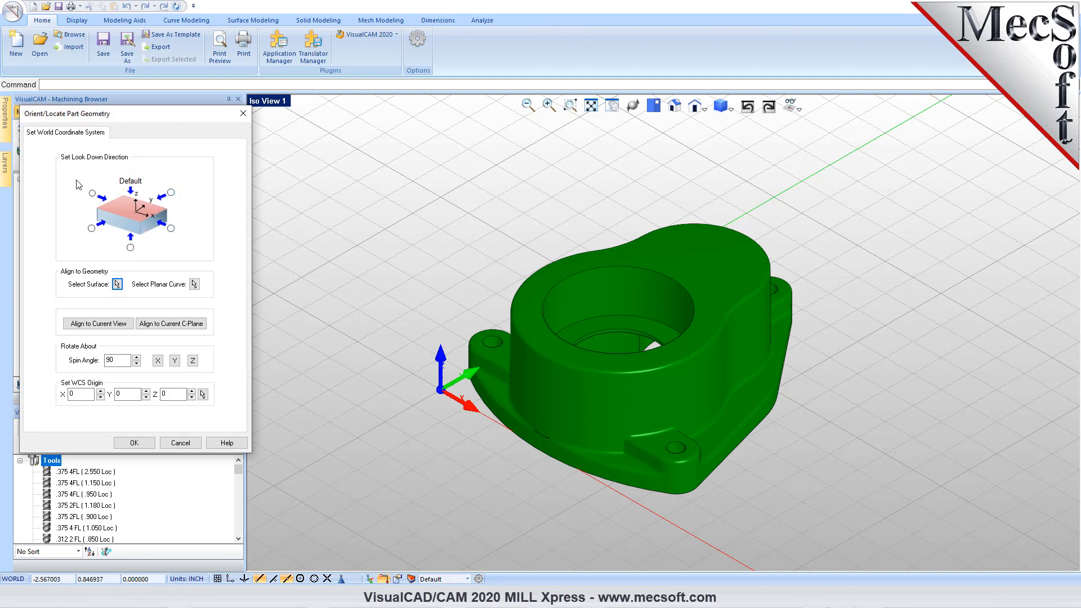
pyautogui.click(182, 444)
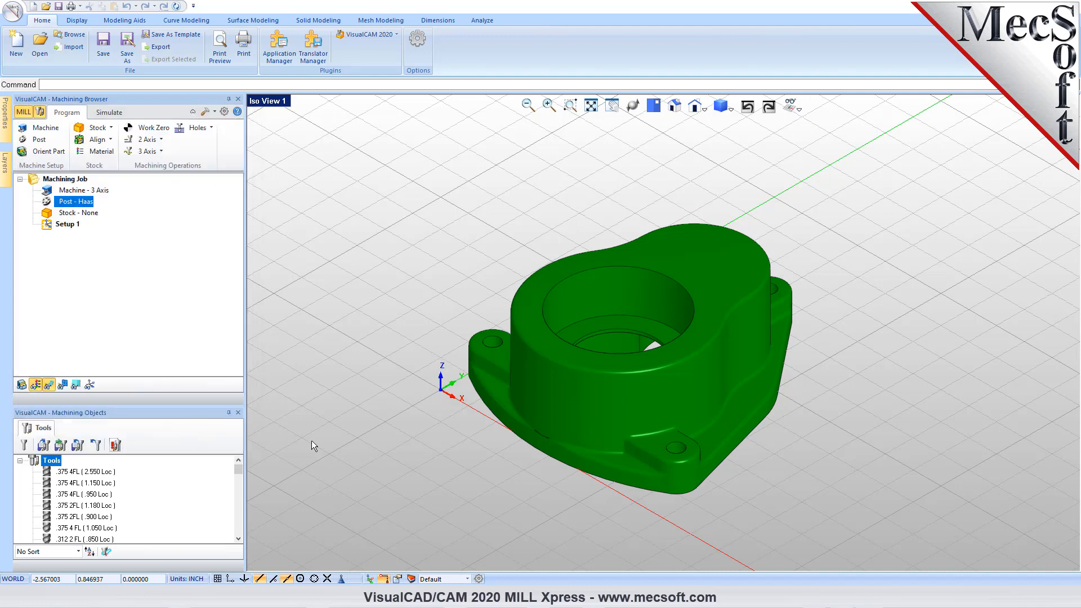
pyautogui.moveTo(662, 374); pyautogui.dragTo(688, 336, button='middle')
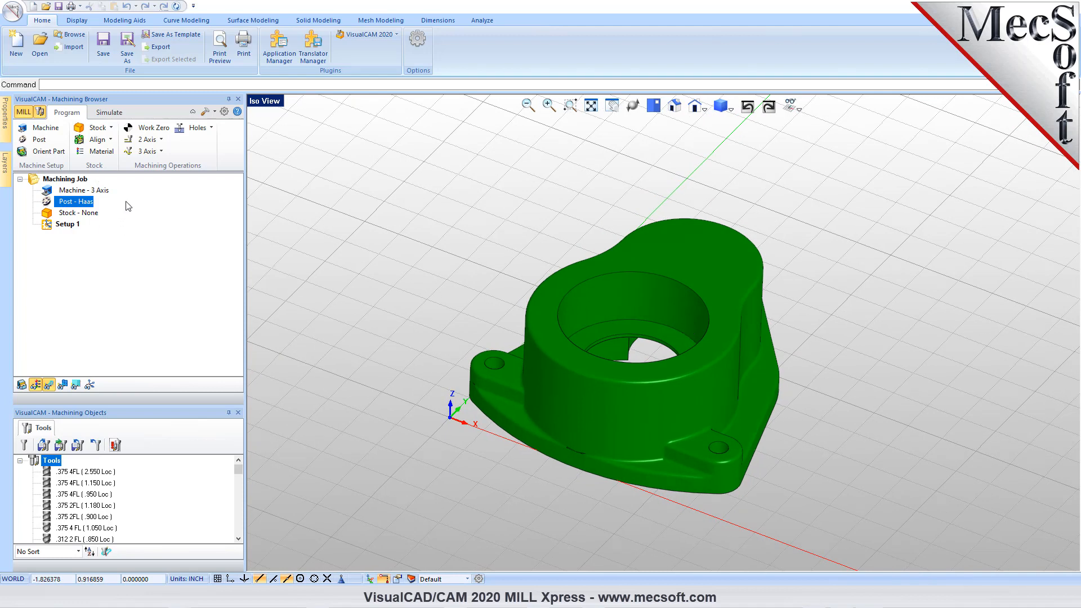
pyautogui.click(108, 128)
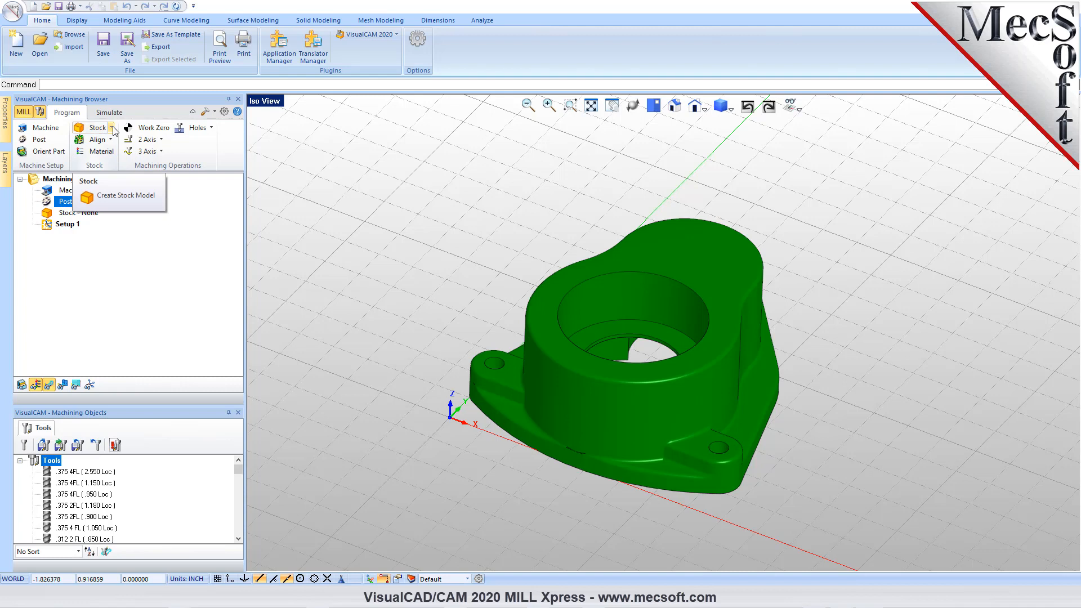
pyautogui.click(112, 129)
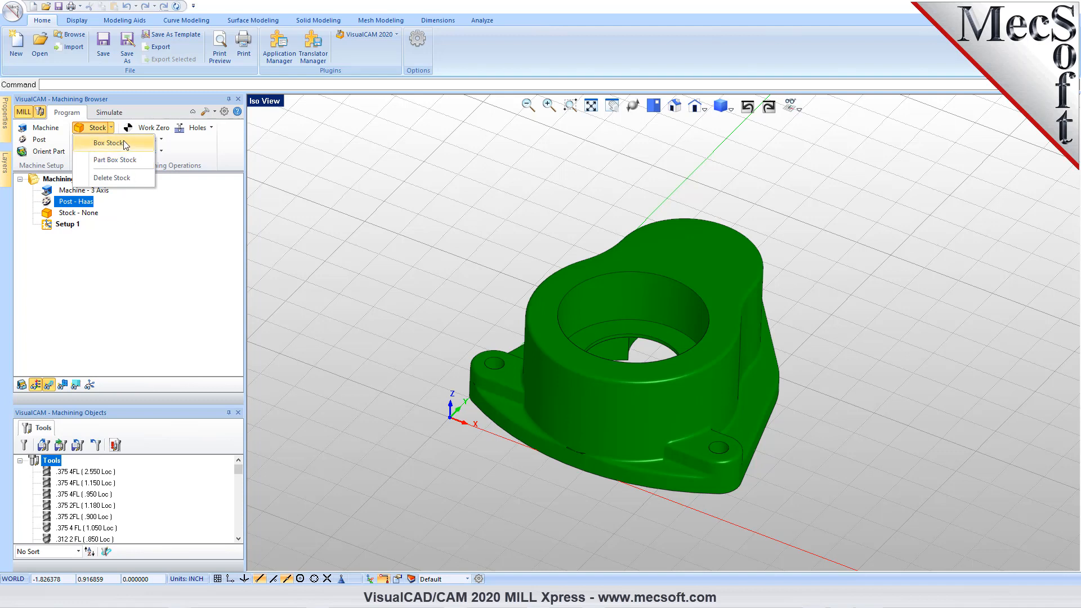
pyautogui.click(125, 145)
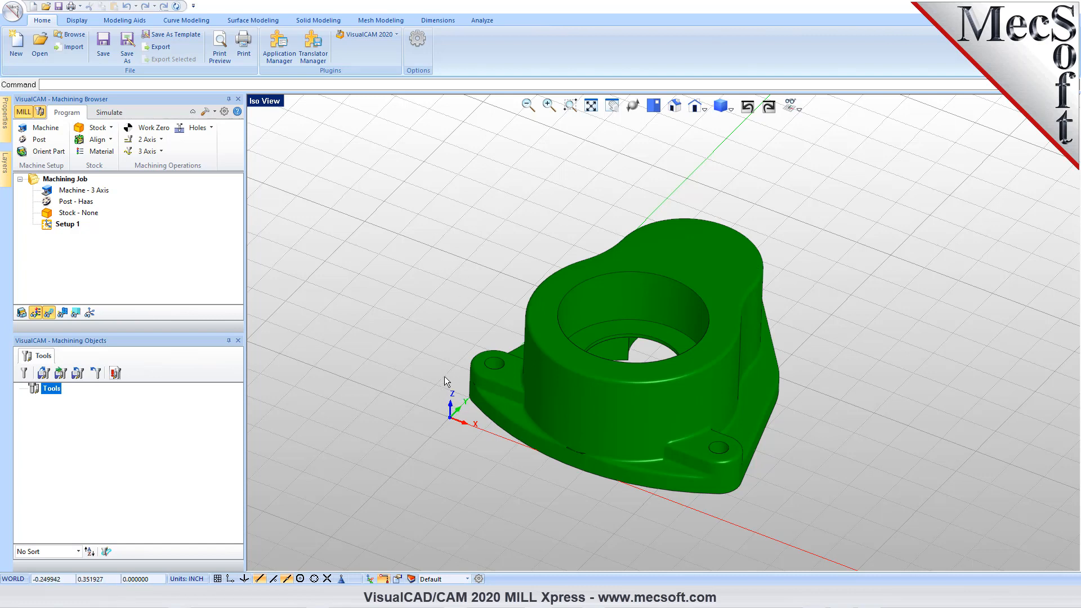
# - Accept the gear box part's orientation with the default look-down direction and world origin
pyautogui.click(43, 152)
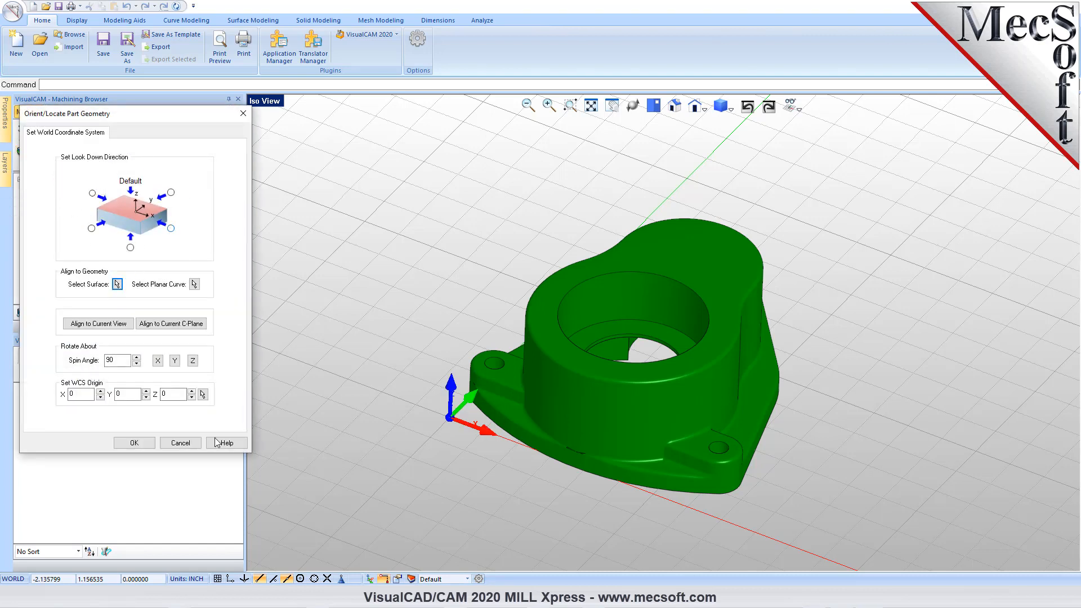
pyautogui.click(136, 442)
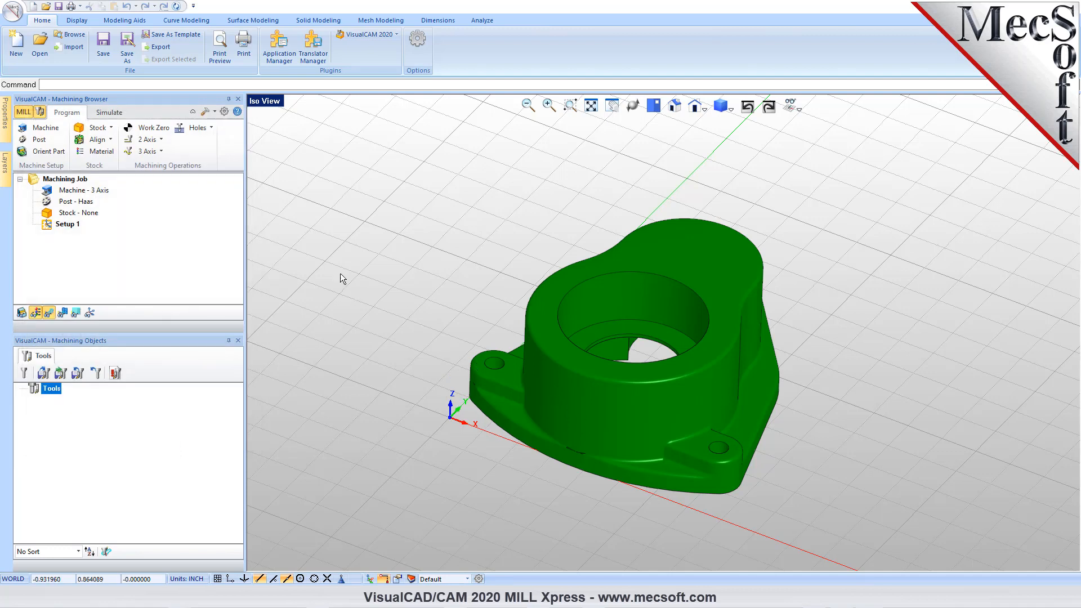
# - Look at the Box Stock and Part Box Stock settings without creating any stock
pyautogui.click(112, 127)
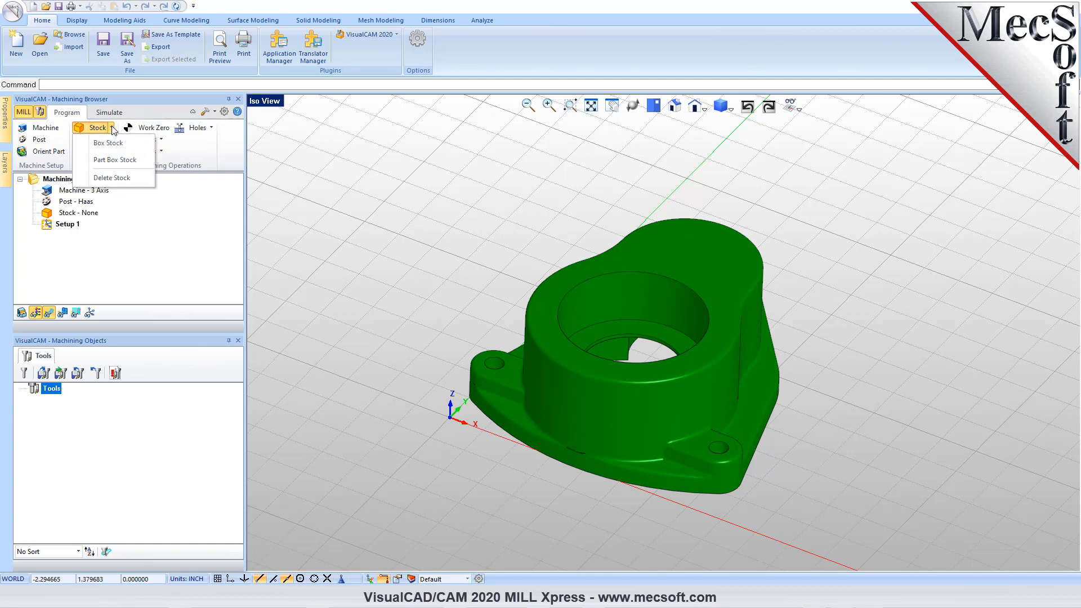
pyautogui.click(137, 143)
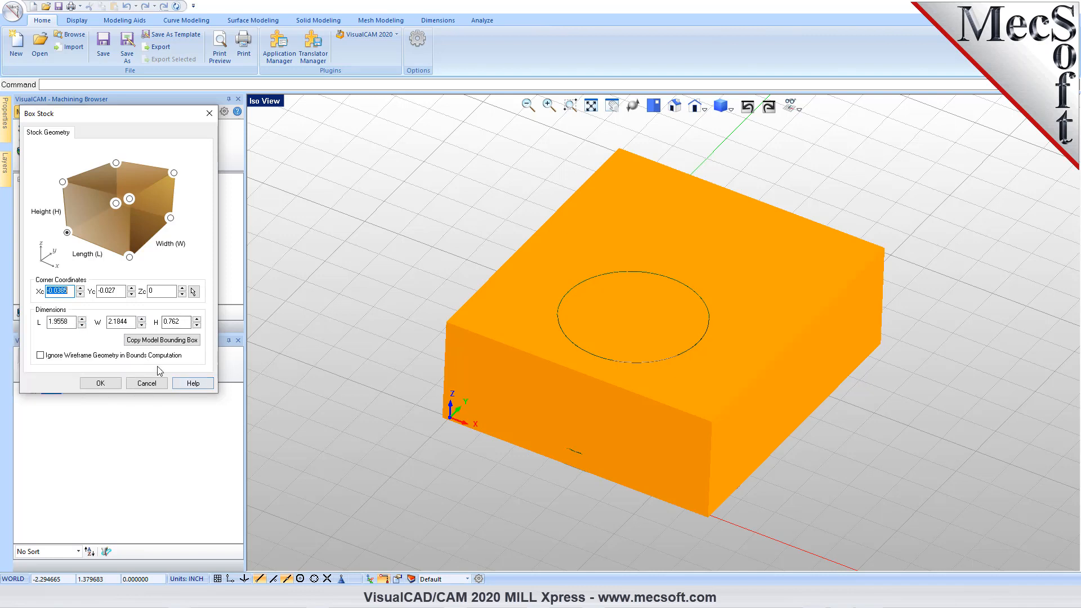
pyautogui.click(148, 383)
pyautogui.click(109, 127)
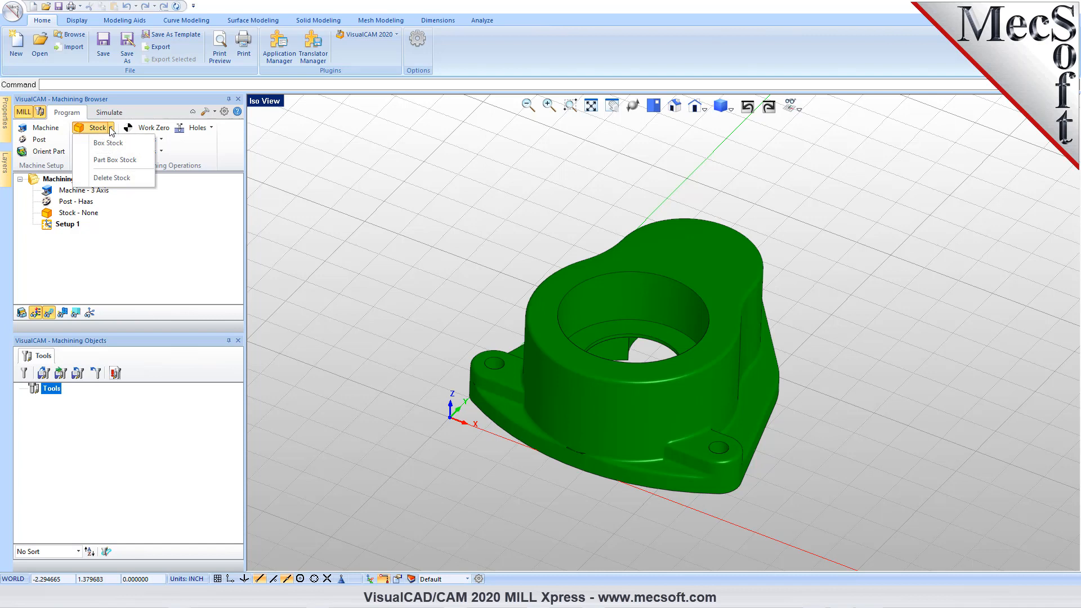
pyautogui.click(128, 160)
pyautogui.moveTo(138, 118); pyautogui.dragTo(265, 182)
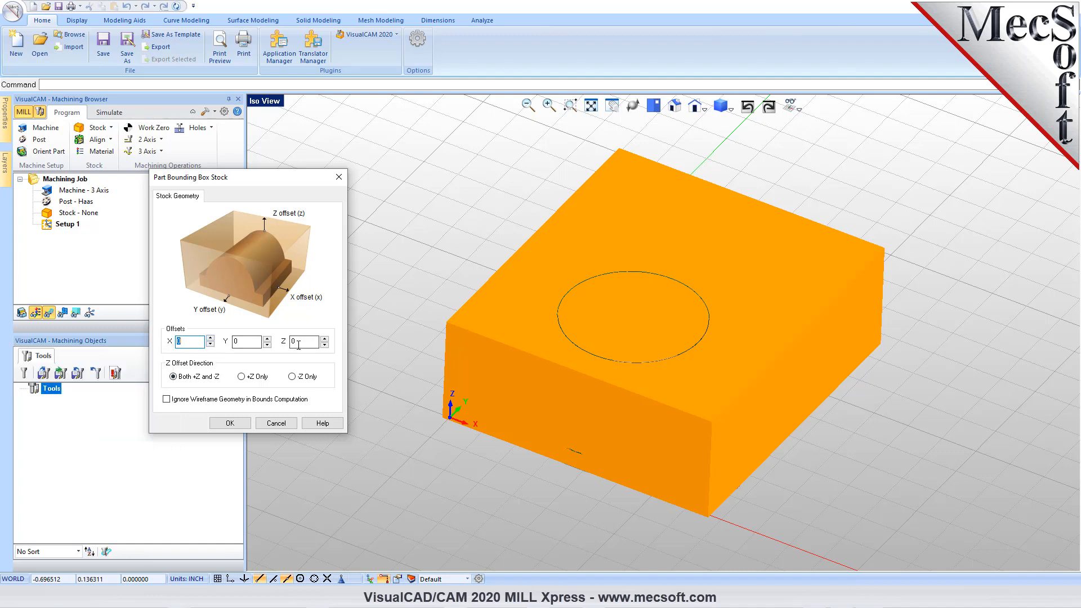
pyautogui.click(275, 422)
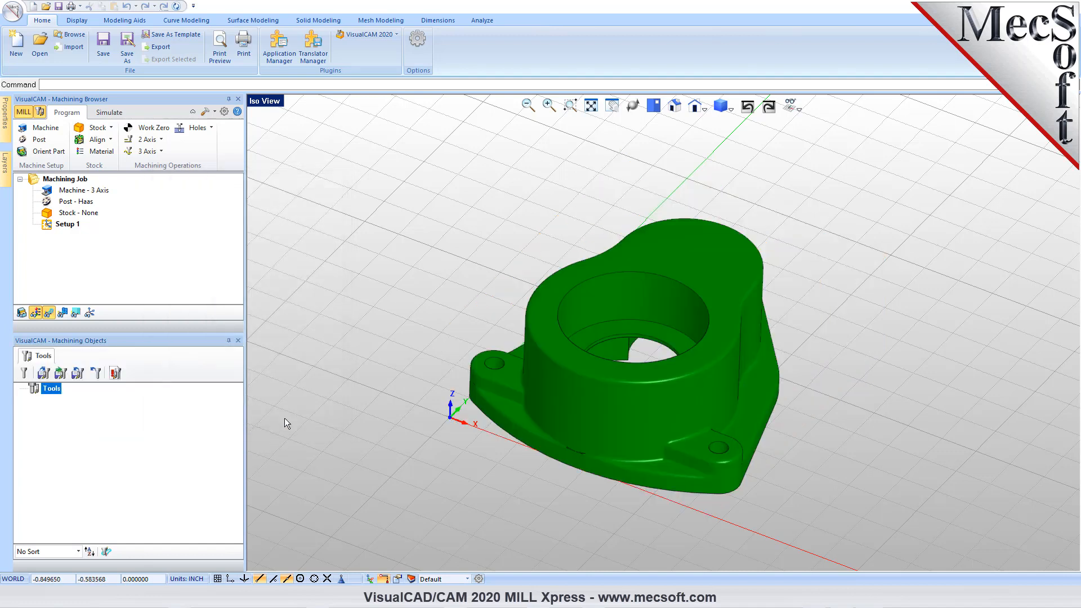
# - Create a box stock based on the model bounding box, with length 2.25, width 2.25 and height 1
pyautogui.click(111, 128)
pyautogui.click(110, 142)
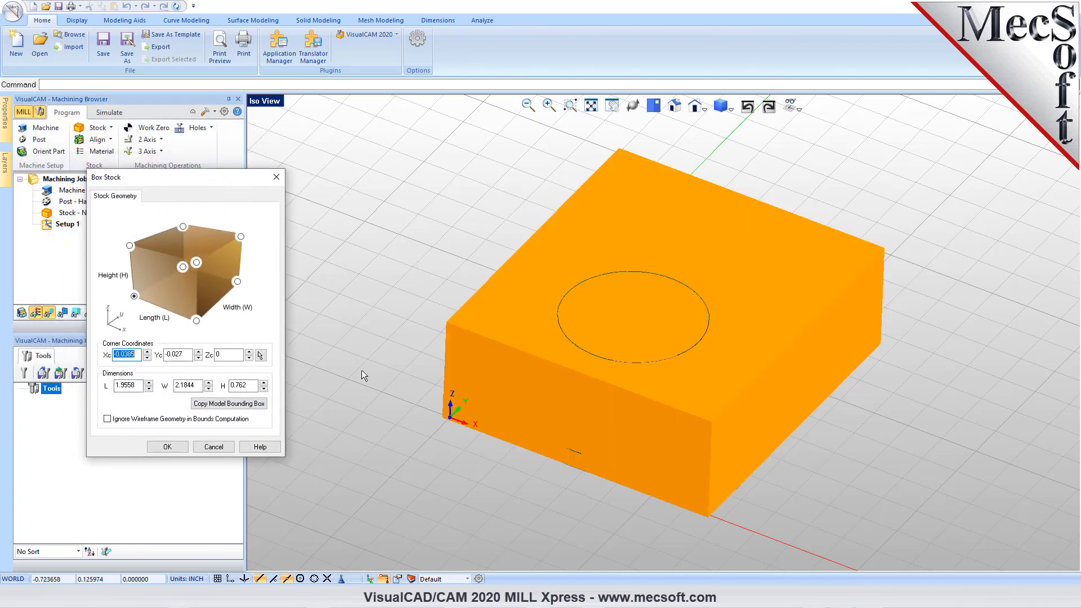
pyautogui.click(228, 404)
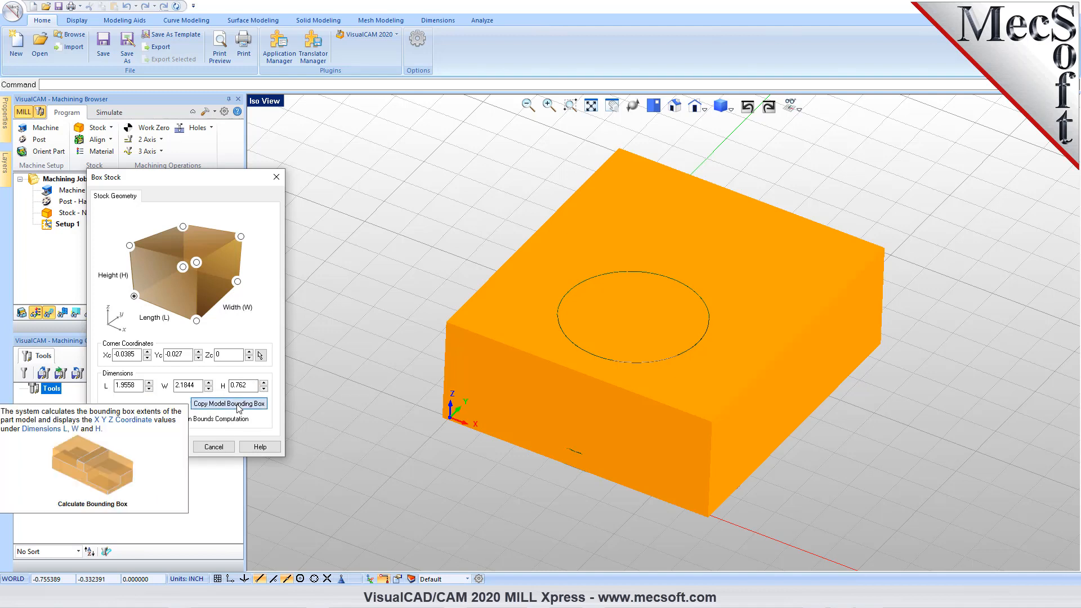
pyautogui.moveTo(138, 386); pyautogui.dragTo(105, 390)
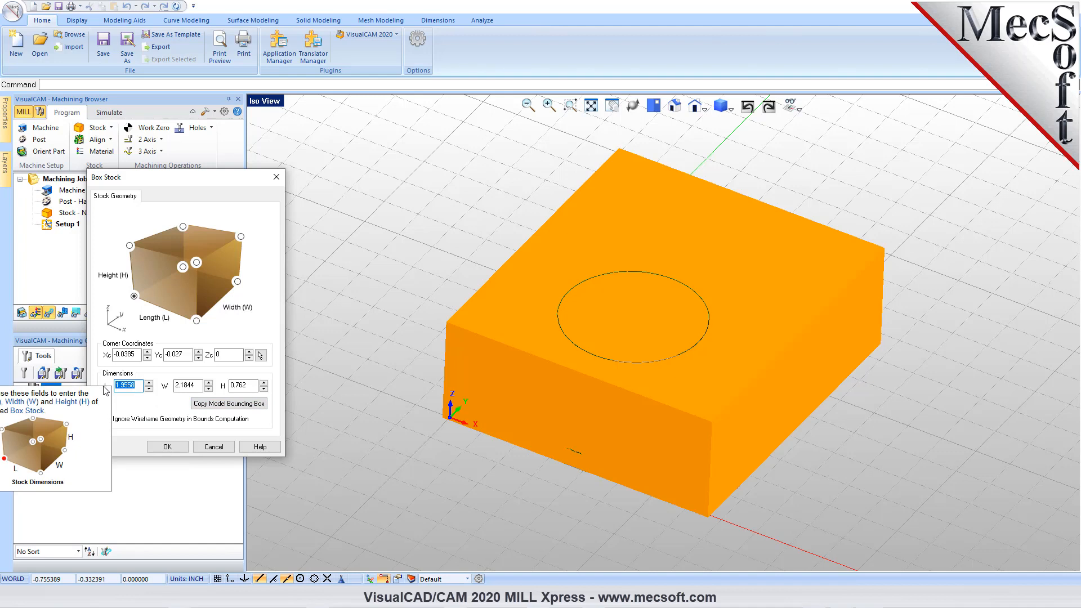
pyautogui.write('2.25')
pyautogui.press('Tab')
pyautogui.write('2')
pyautogui.press('Tab')
pyautogui.write('1')
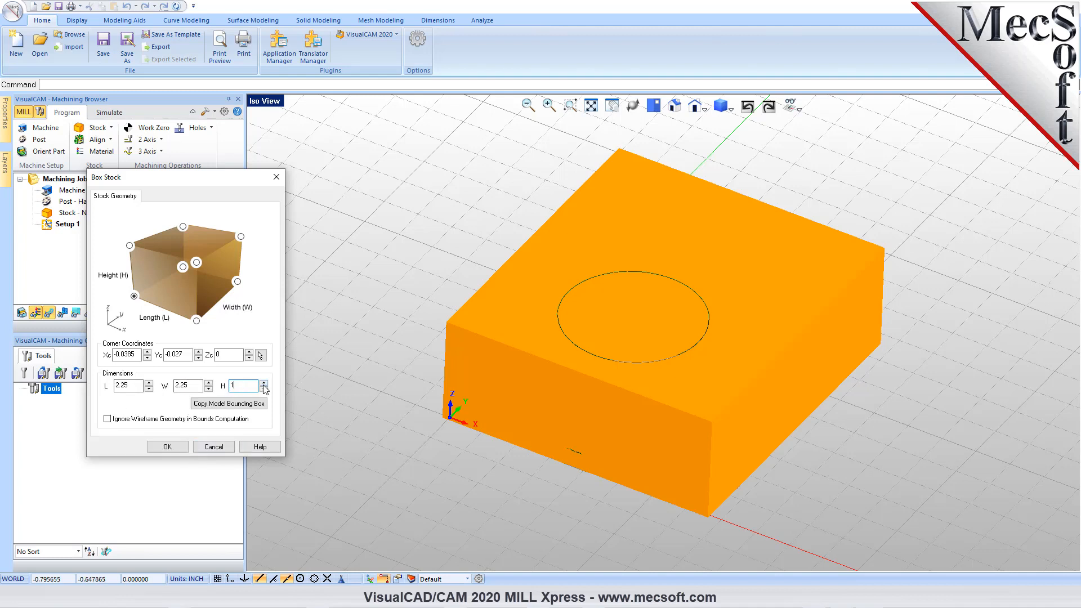
pyautogui.click(169, 448)
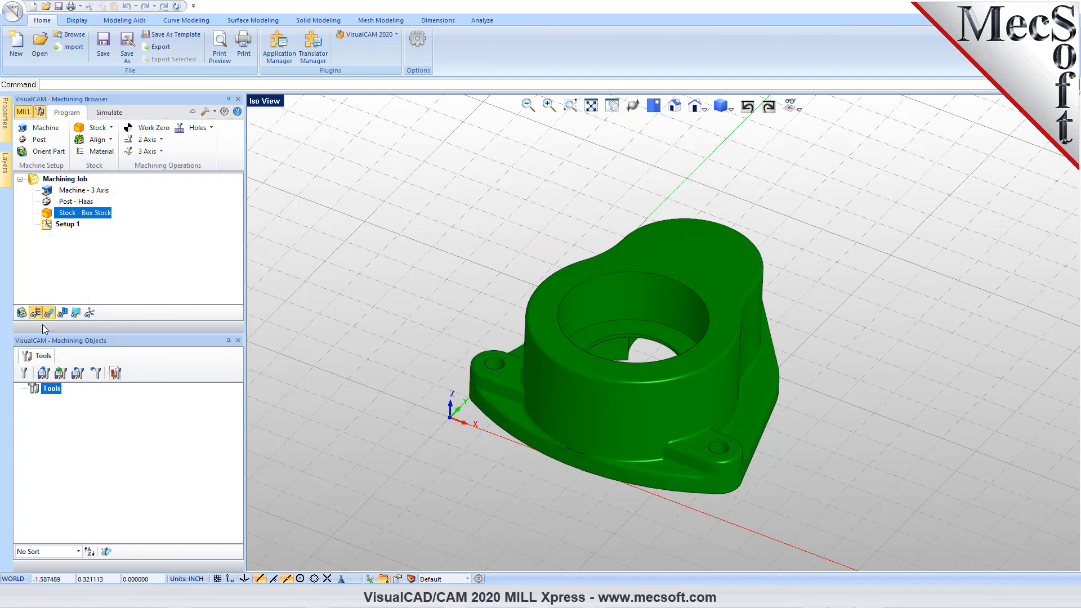
# - Enlarge the Machining Browser area, show the stock model and turn off its wood material texture
pyautogui.moveTo(95, 337); pyautogui.dragTo(95, 370)
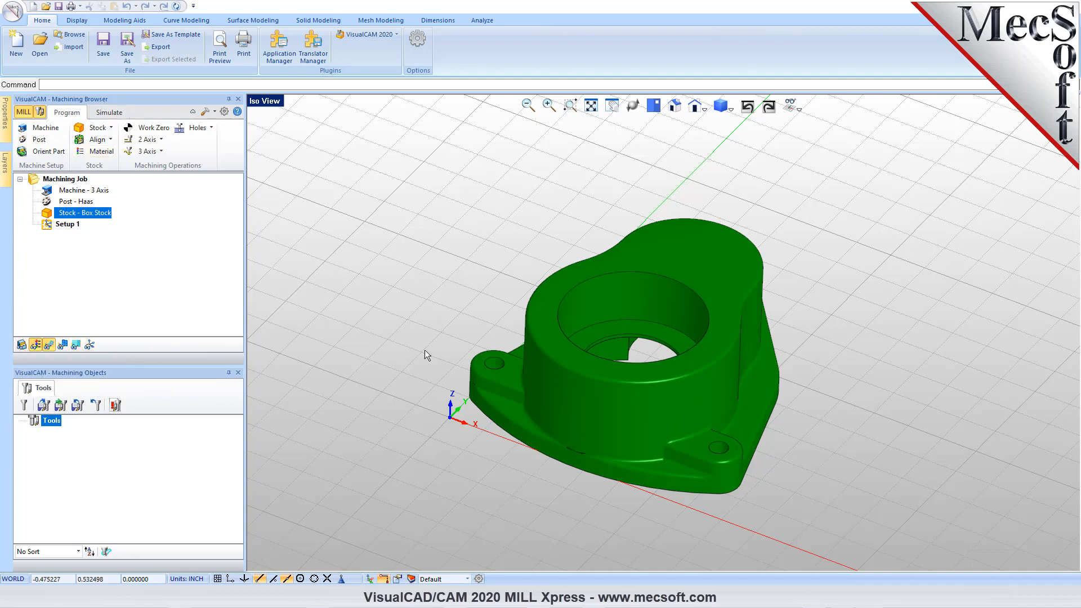
pyautogui.click(23, 344)
pyautogui.click(22, 344)
pyautogui.click(22, 345)
pyautogui.scroll(4, 567, 387)
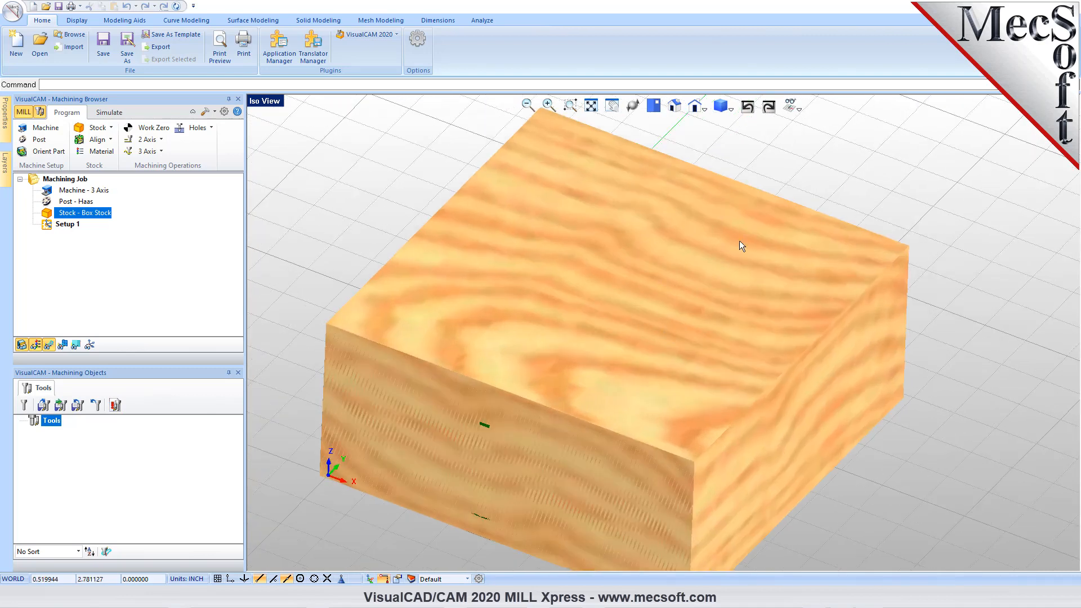
pyautogui.click(35, 345)
pyautogui.scroll(-1, 580, 333)
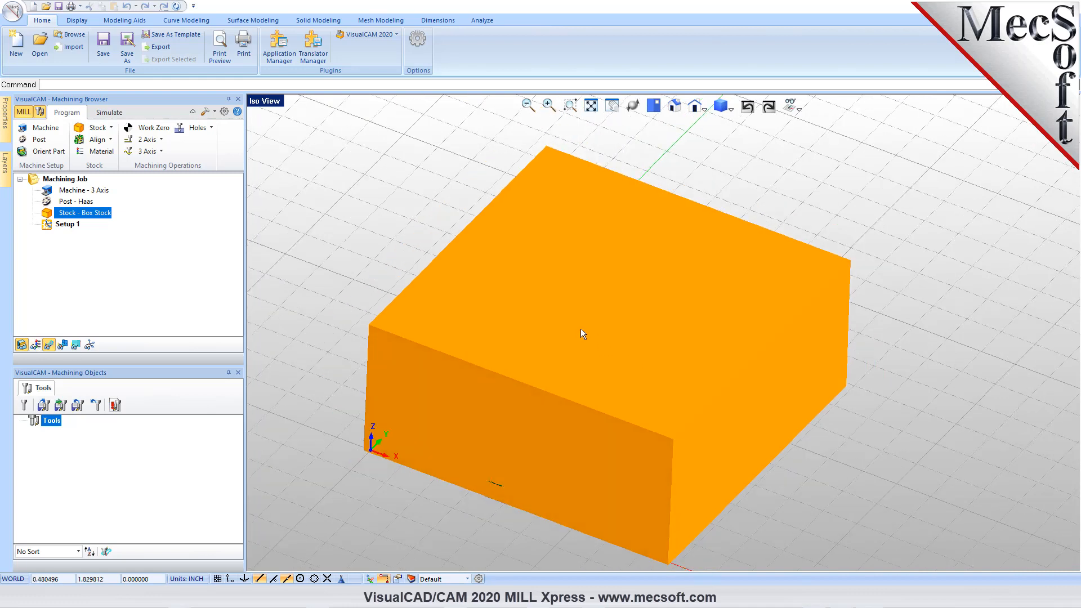
pyautogui.scroll(-1, 581, 329)
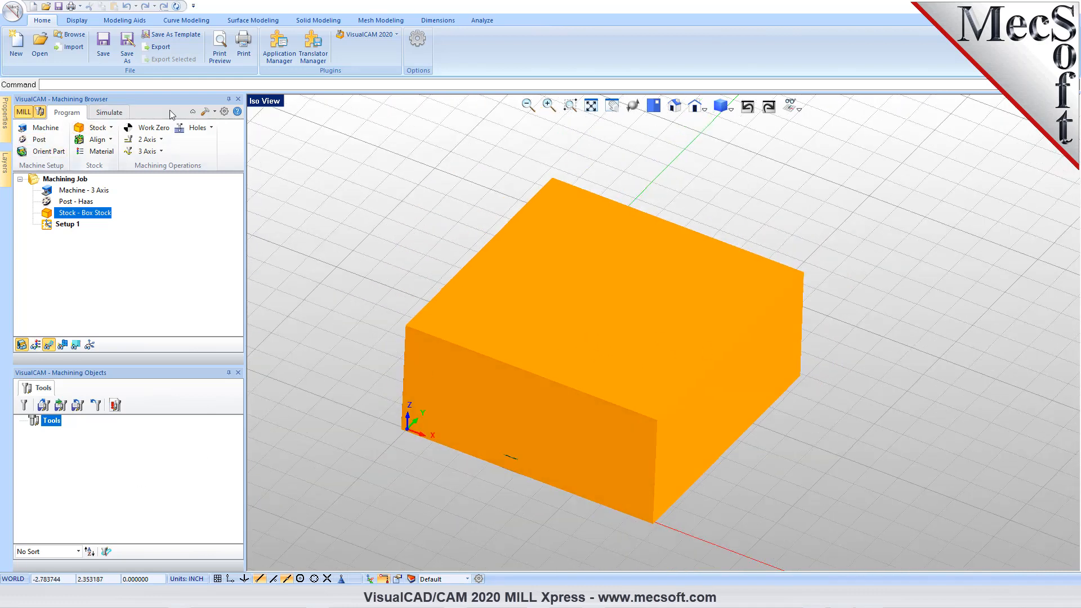
# - Set the stock model display transparency a little past halfway toward transparent in the stock preferences
pyautogui.click(224, 112)
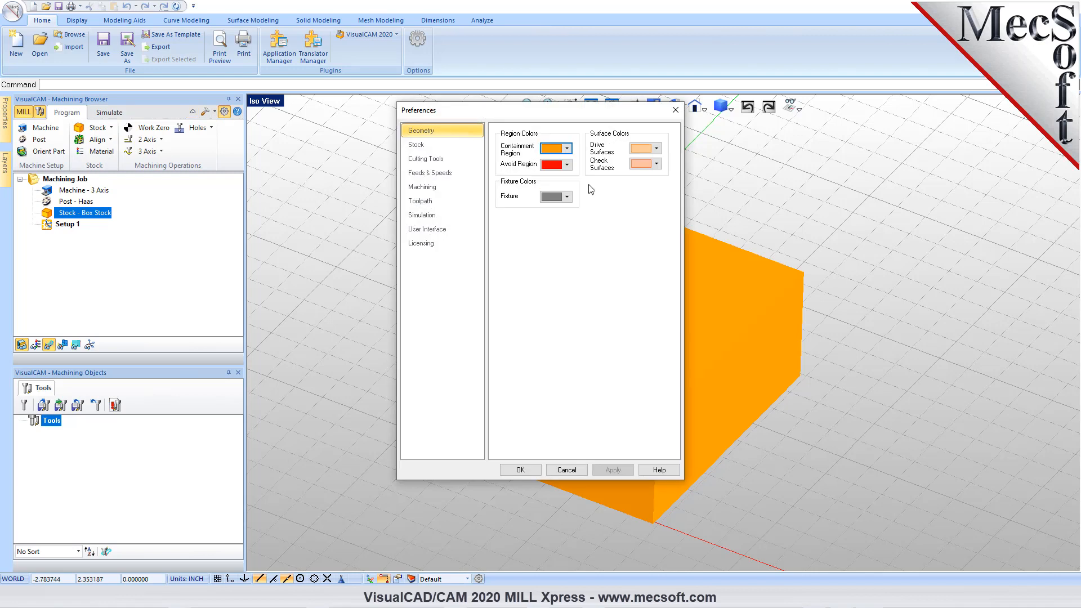
pyautogui.click(444, 144)
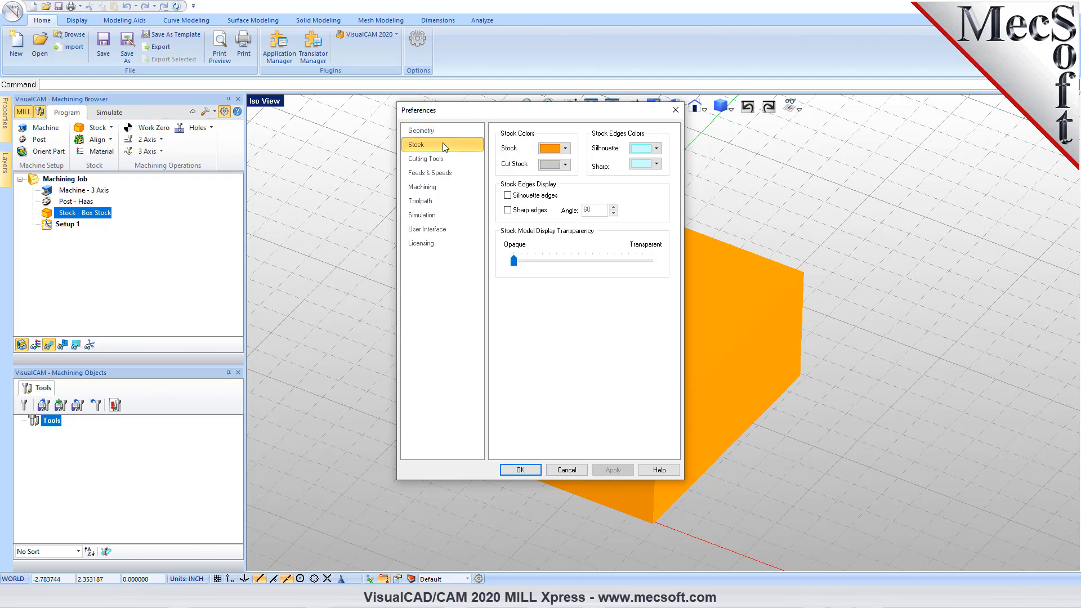
pyautogui.moveTo(514, 261); pyautogui.dragTo(602, 267)
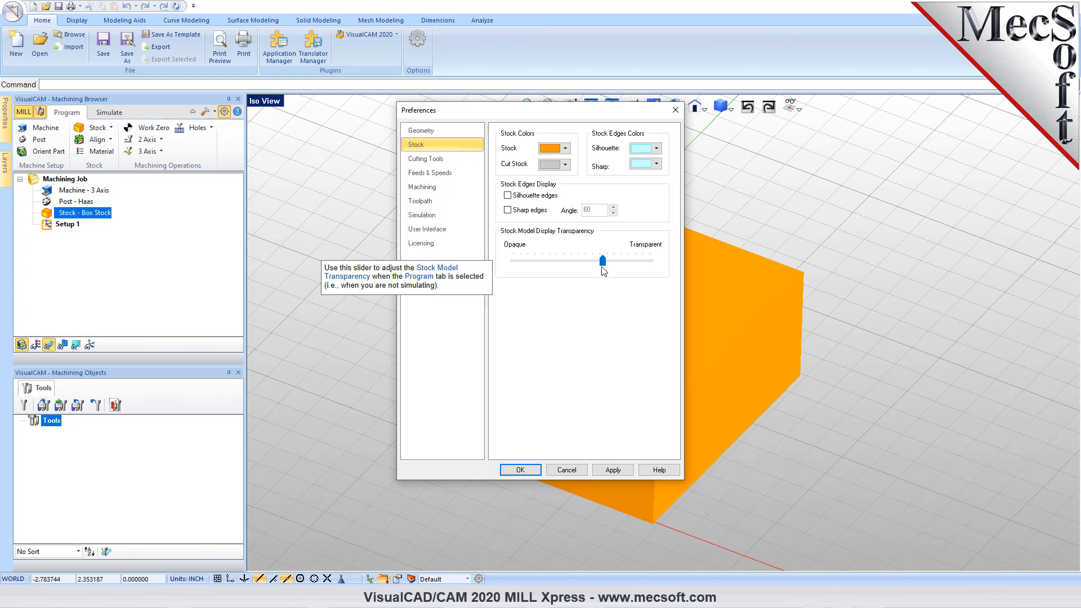
pyautogui.click(520, 470)
pyautogui.moveTo(625, 421)
pyautogui.mouseDown(button='right')
pyautogui.moveTo(637, 386)
pyautogui.moveTo(632, 458)
pyautogui.moveTo(624, 420)
pyautogui.mouseUp(button='right')
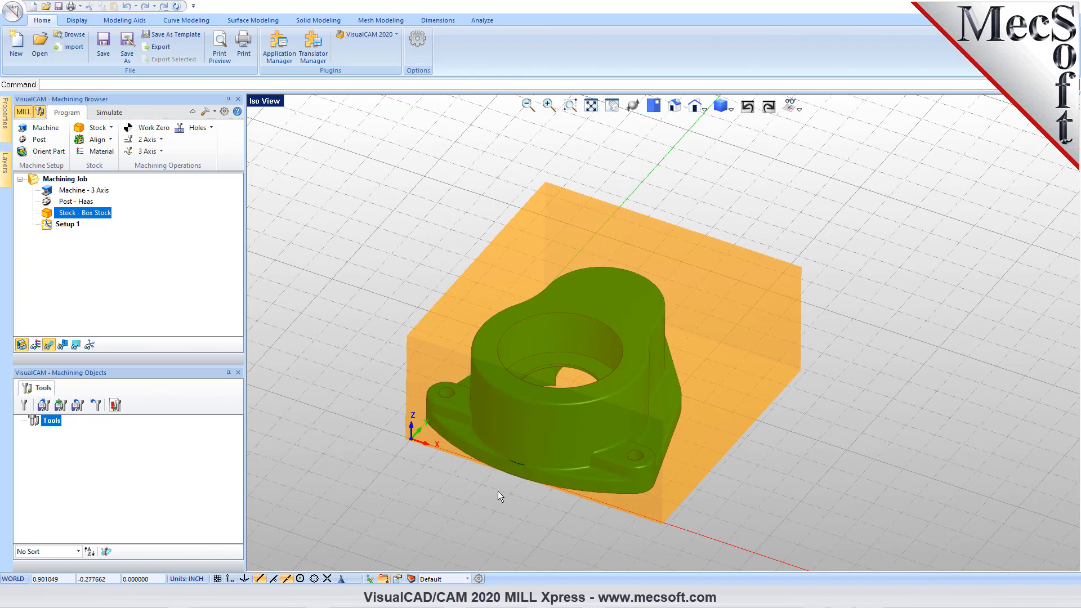
# - Align the box stock about the part with bottom Z alignment and center XY alignment
pyautogui.scroll(1, 498, 491)
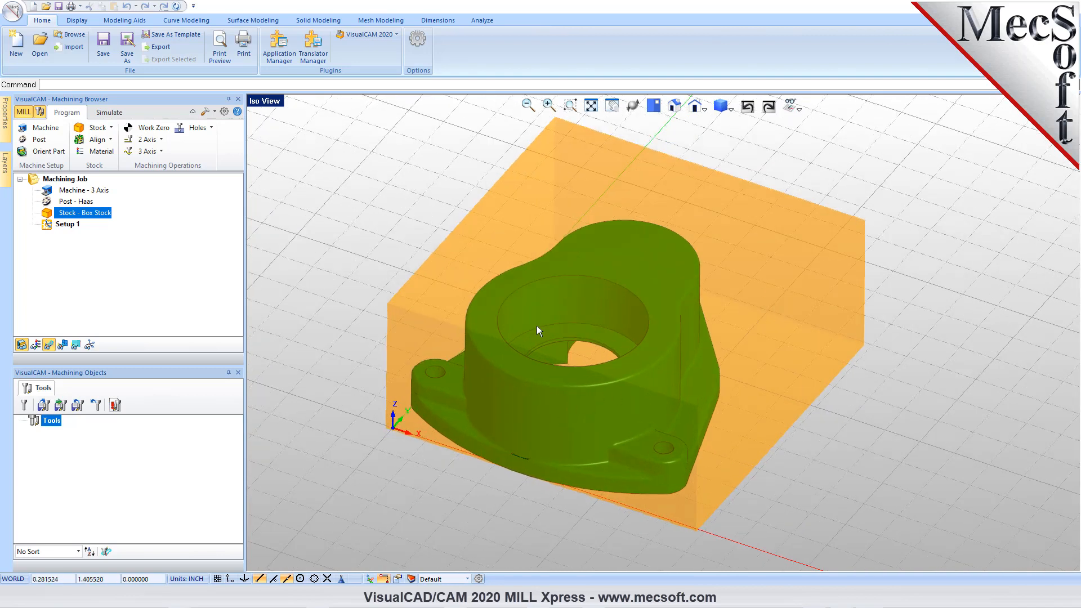
pyautogui.click(111, 140)
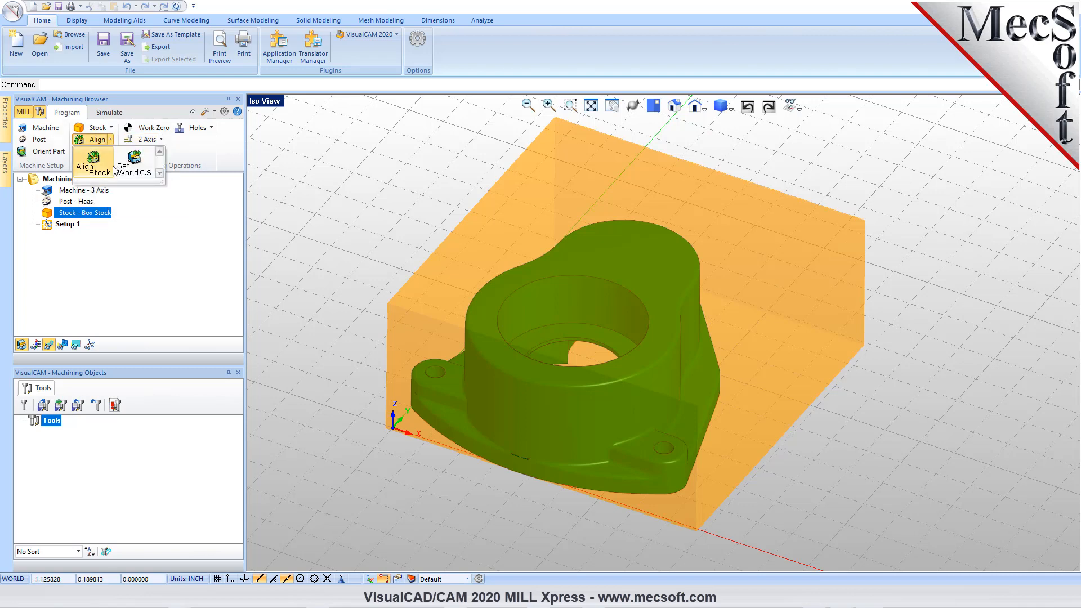
pyautogui.click(202, 229)
pyautogui.click(111, 141)
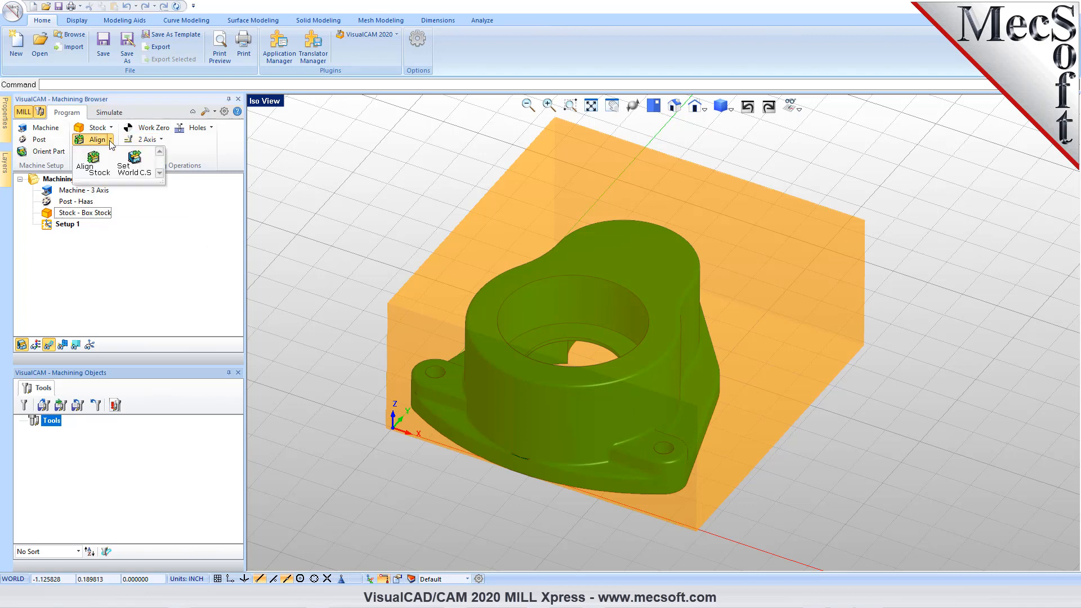
pyautogui.click(101, 169)
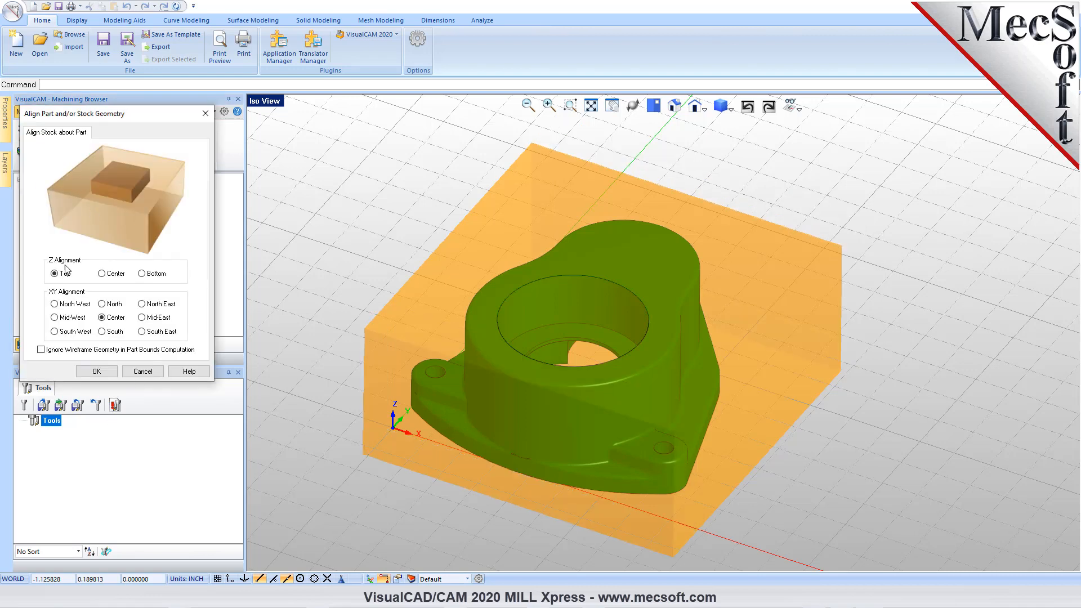
pyautogui.click(142, 274)
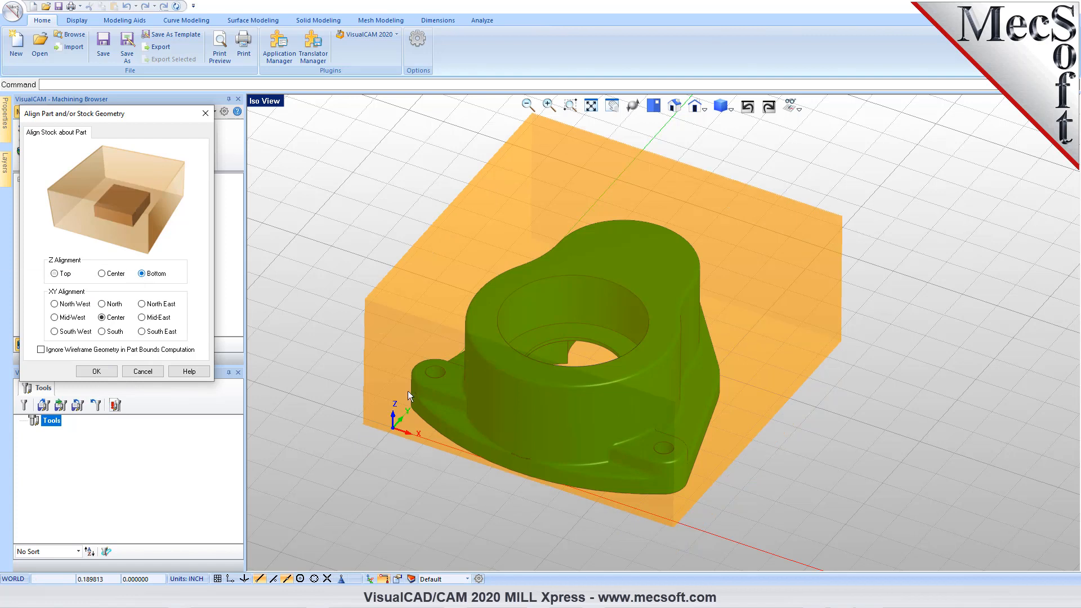
pyautogui.moveTo(500, 508); pyautogui.dragTo(528, 246, button='right')
pyautogui.moveTo(532, 303); pyautogui.dragTo(498, 369, button='right')
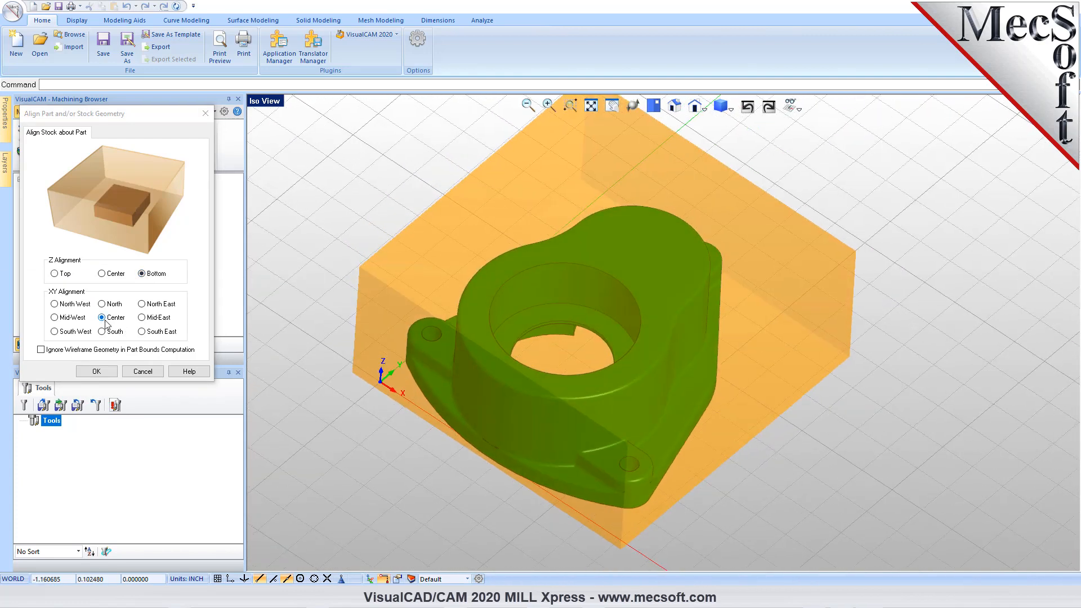
pyautogui.click(107, 374)
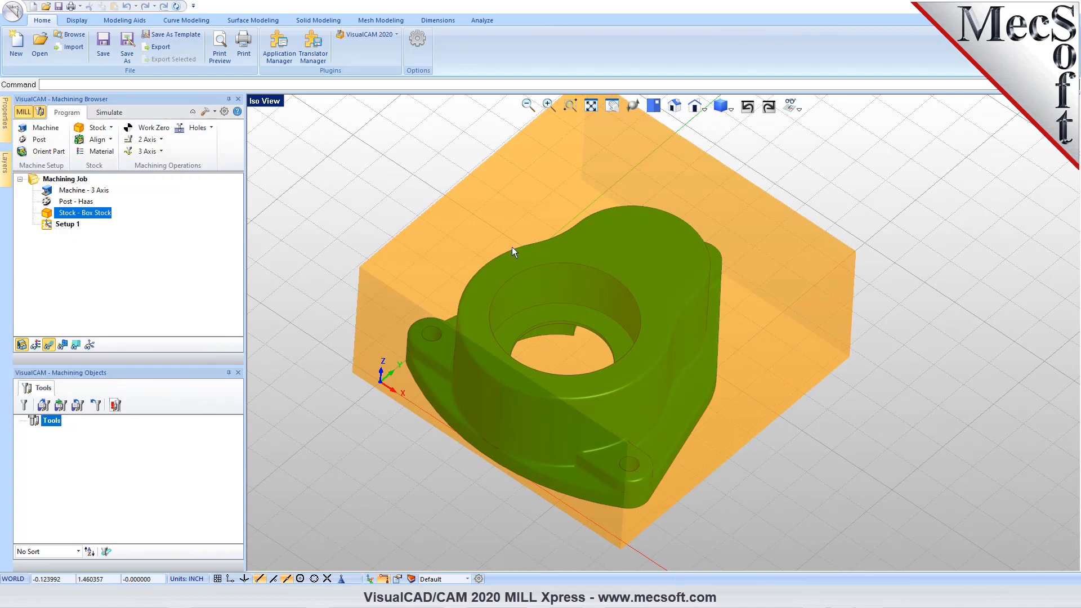
# - Check the stock alignment around the part in a four-viewport layout, and return to a single isometric view
pyautogui.rightClick(275, 101)
pyautogui.click(306, 234)
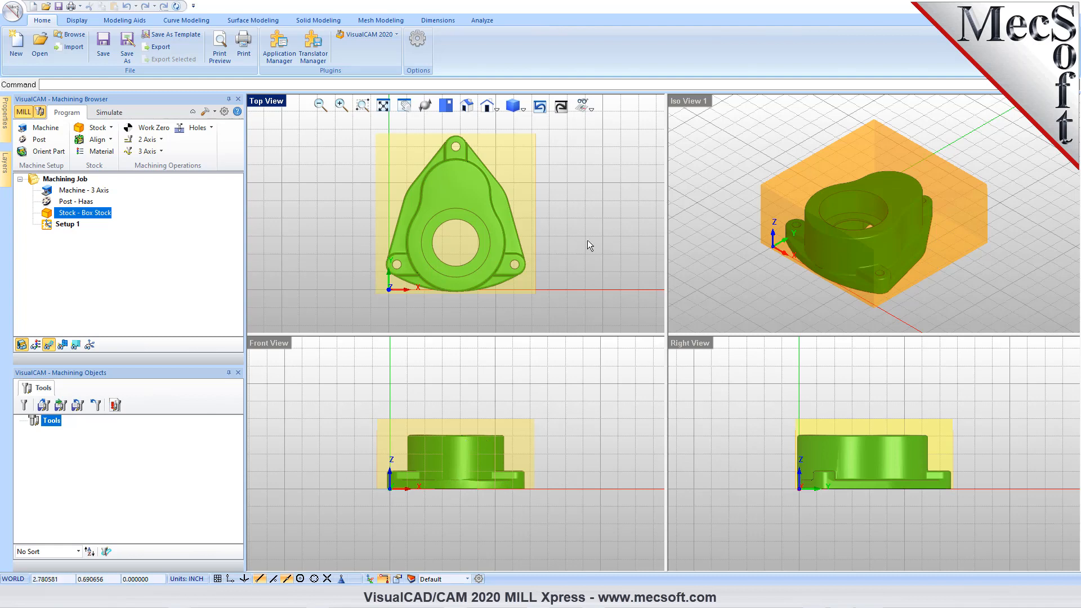
pyautogui.doubleClick(700, 102)
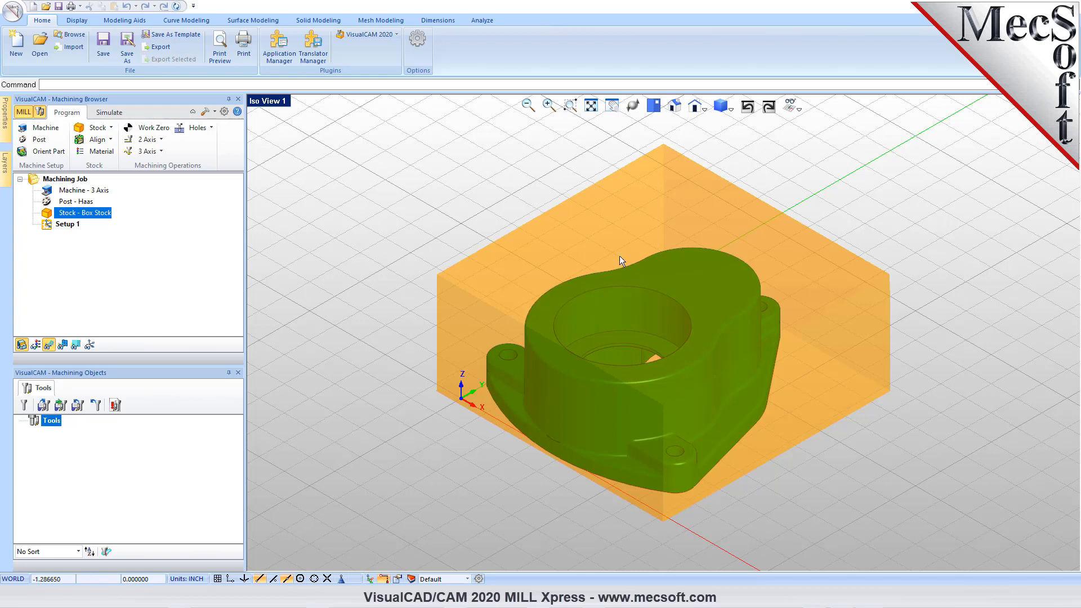
# - Locate the world coordinate system origin on the stock box at the lowest Z face, South West position
pyautogui.click(110, 140)
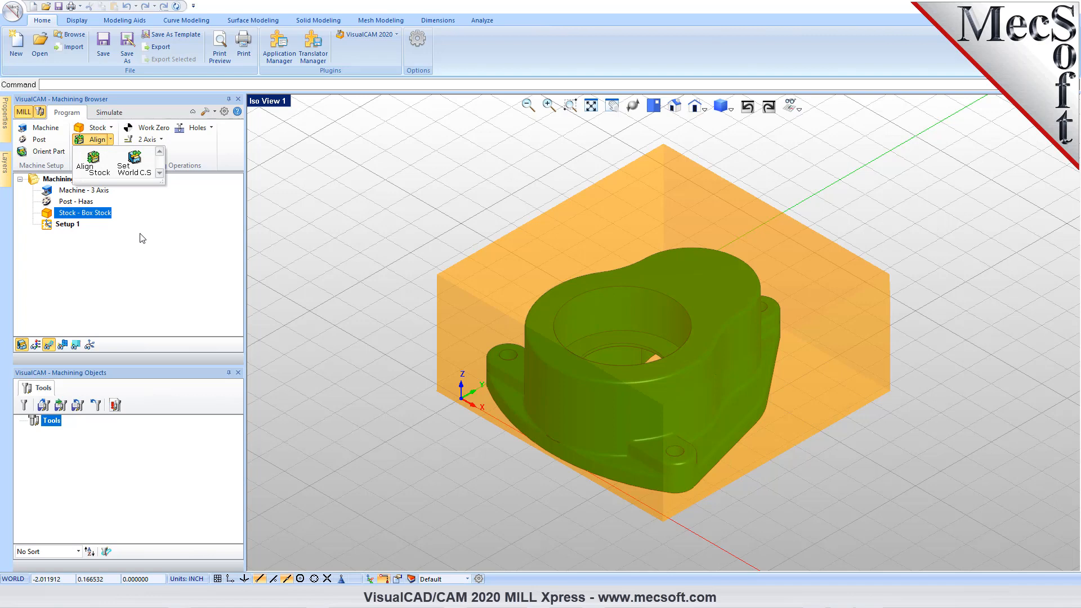
pyautogui.click(140, 166)
pyautogui.moveTo(155, 121); pyautogui.dragTo(276, 174)
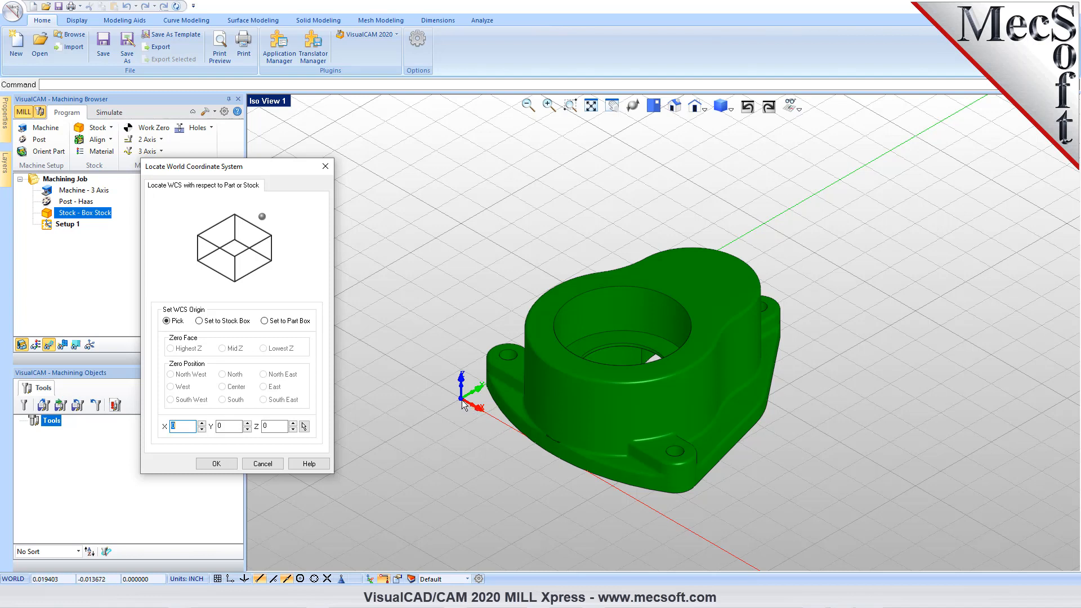
pyautogui.click(199, 321)
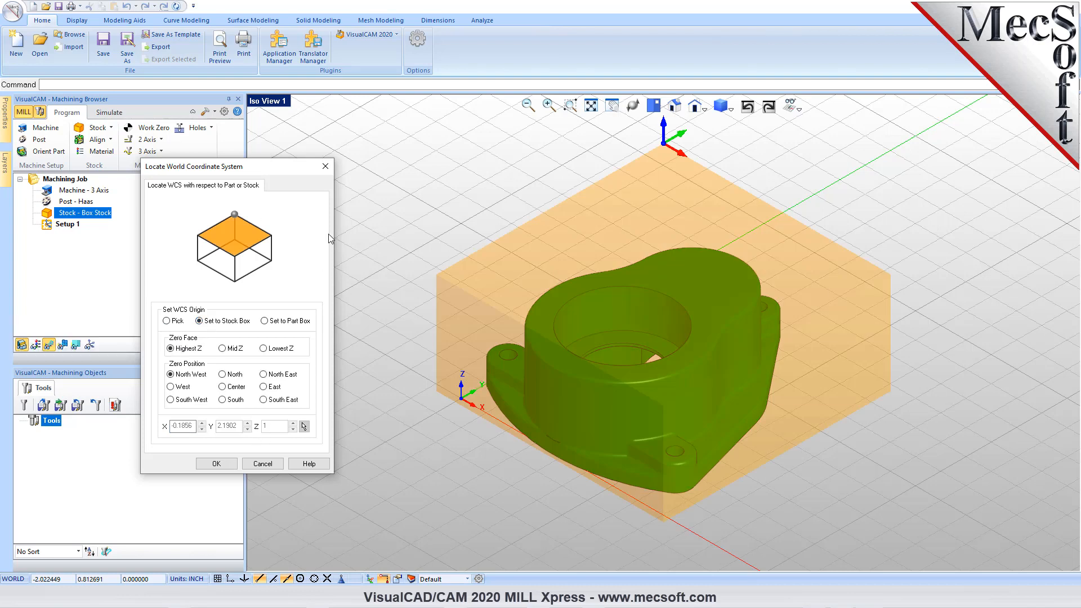
pyautogui.click(264, 349)
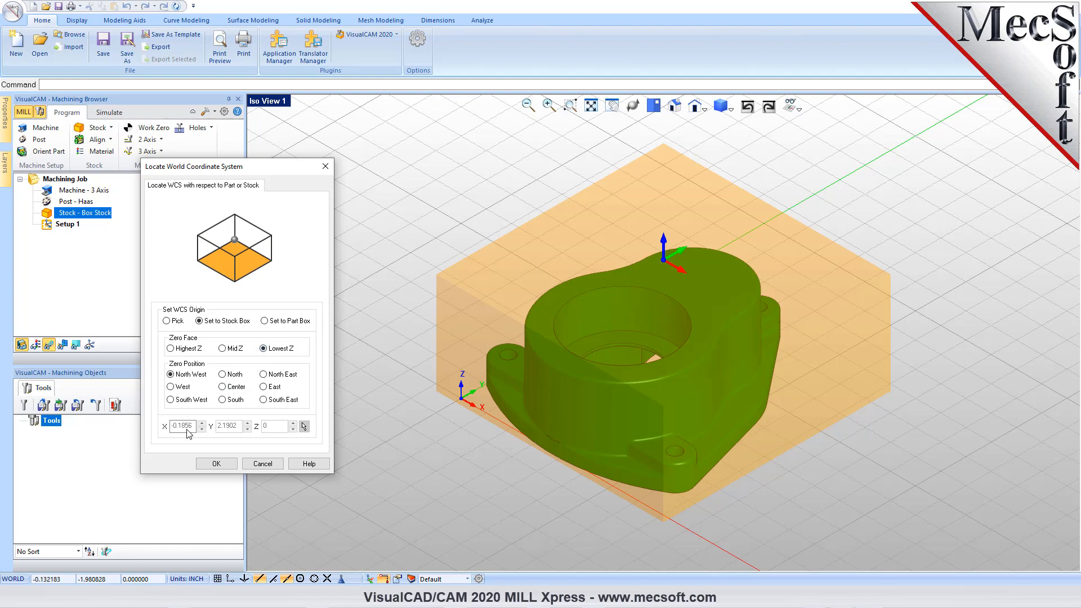
pyautogui.click(170, 399)
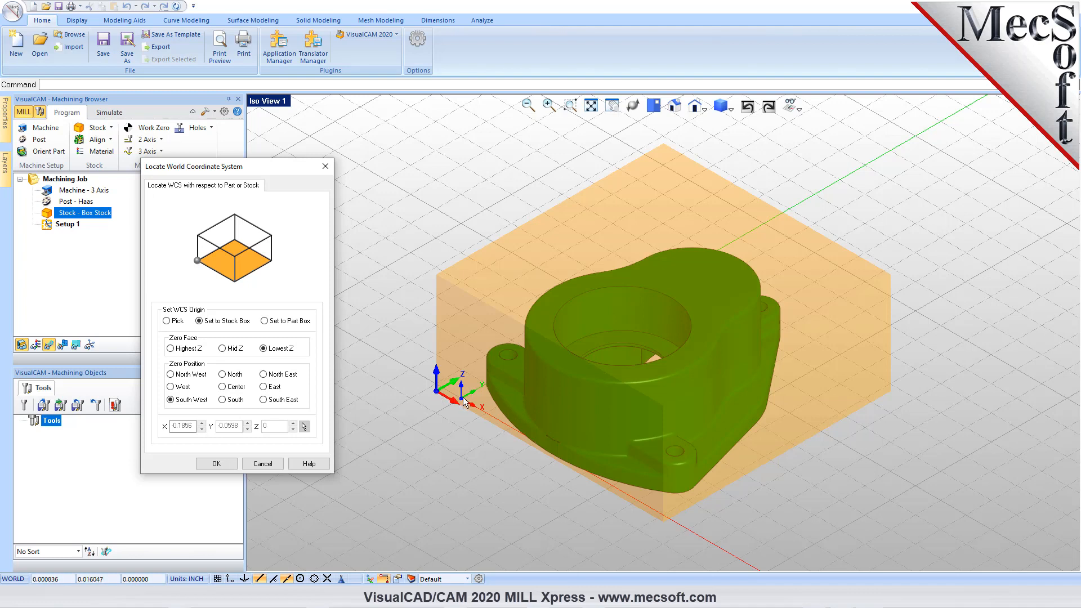
pyautogui.click(217, 464)
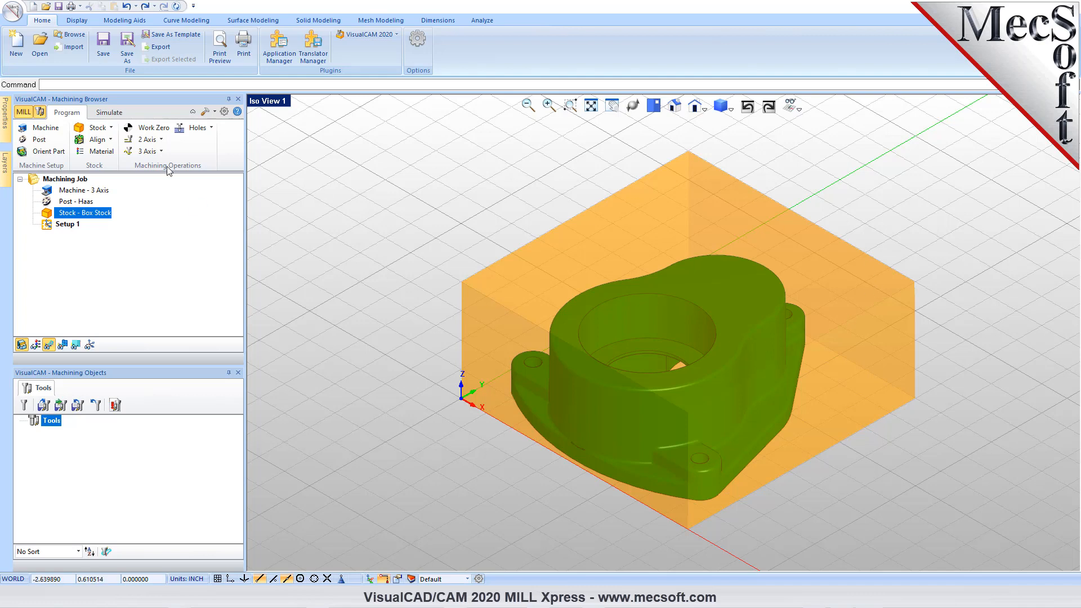
# - Generate a work zero set to the stock box at the highest Z face, South West position
pyautogui.click(153, 129)
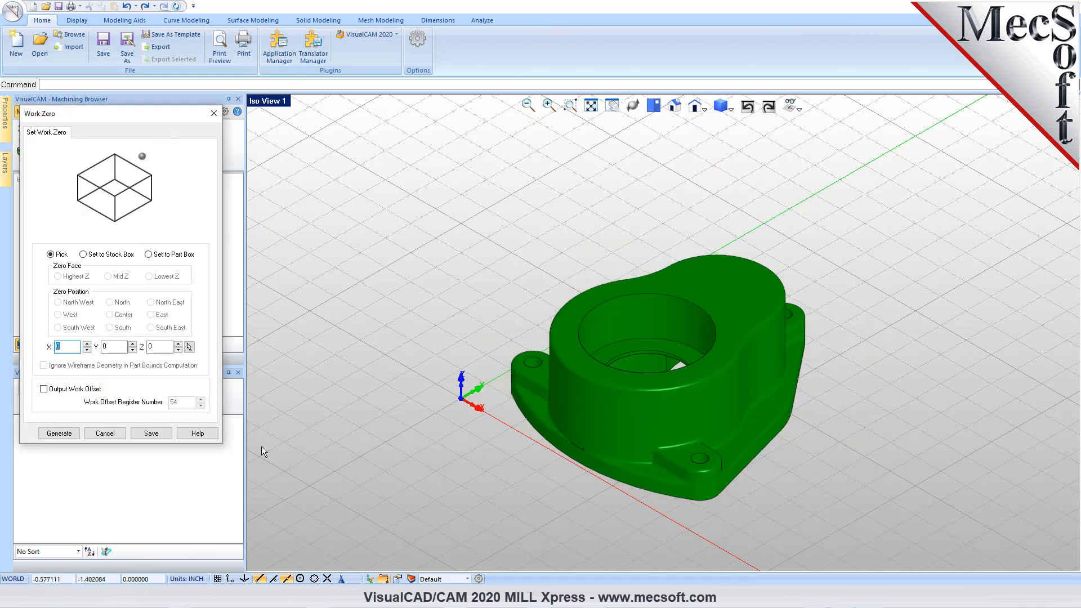
pyautogui.click(84, 255)
pyautogui.click(84, 255)
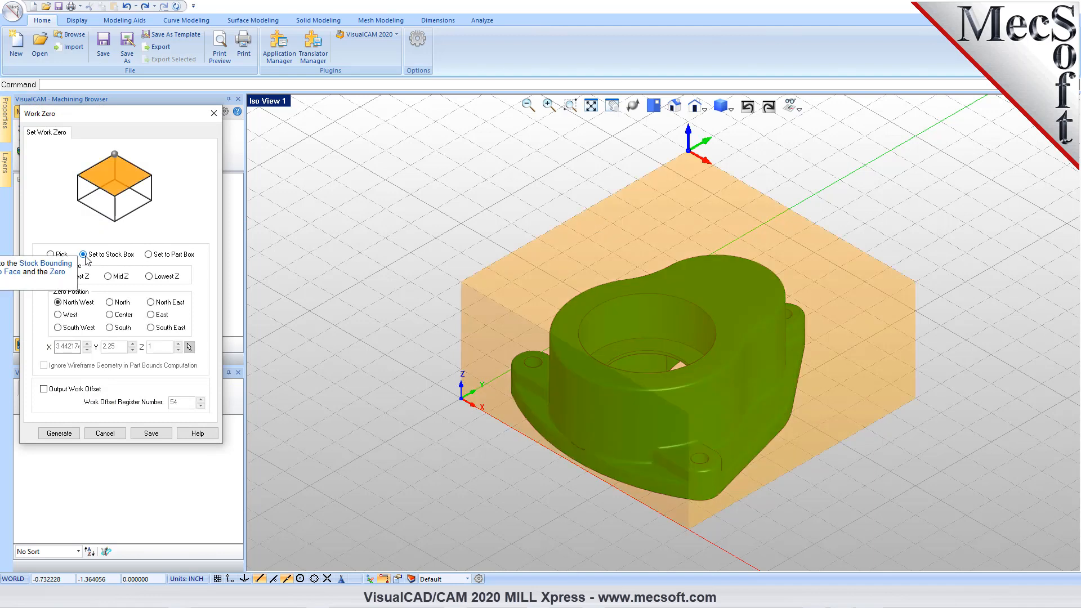
pyautogui.click(58, 327)
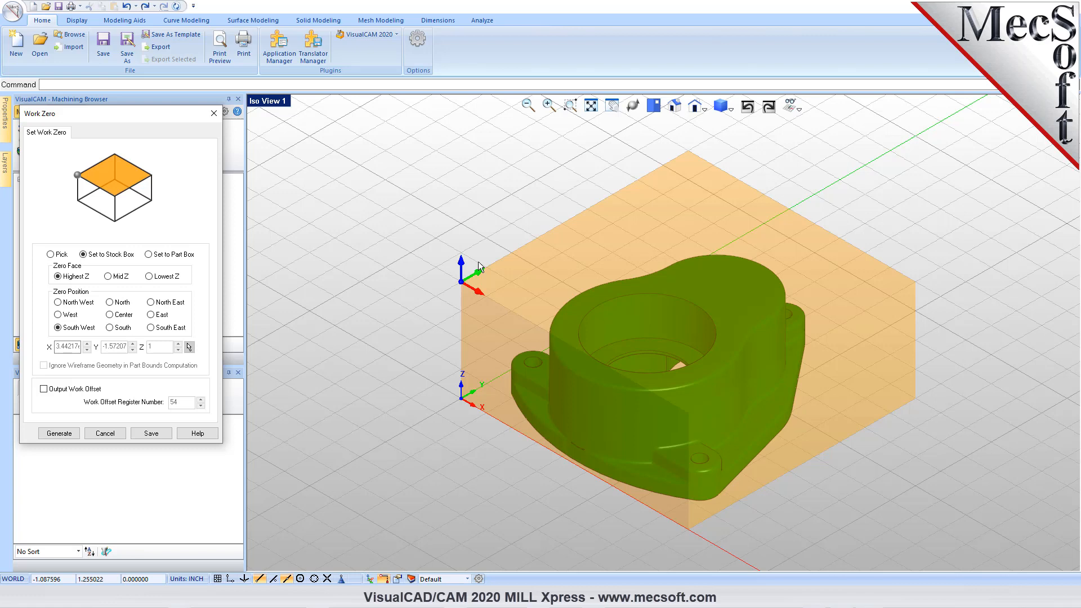
pyautogui.click(55, 437)
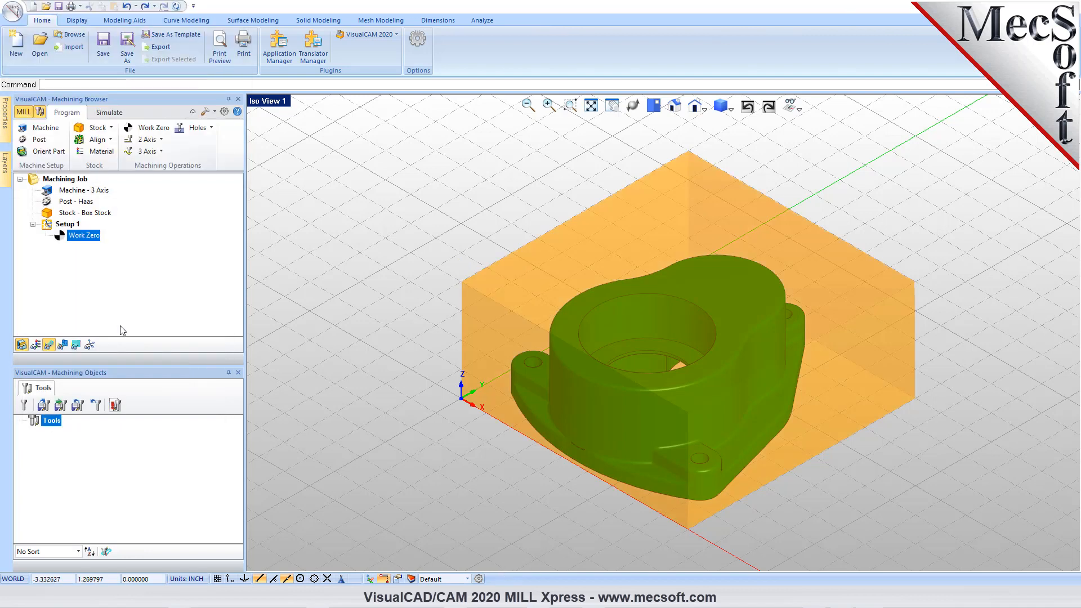
# - Turn on the display of the work zero axes at the stock's upper corner
pyautogui.click(90, 345)
pyautogui.click(90, 344)
pyautogui.click(90, 345)
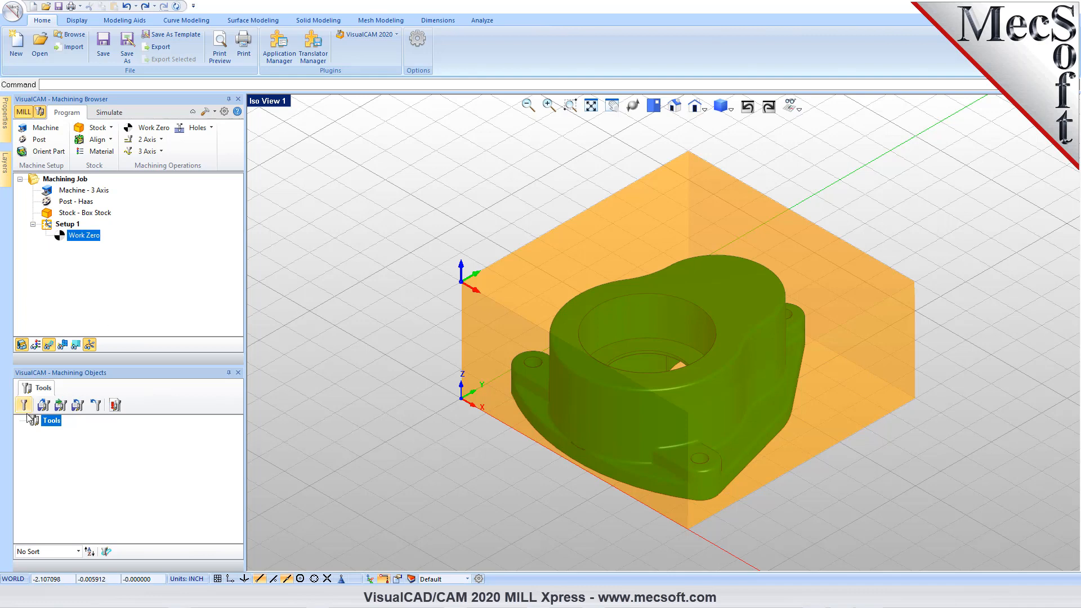
# - Set the stock material to ALUMINUM - 6061 and recheck the material selection
pyautogui.click(102, 150)
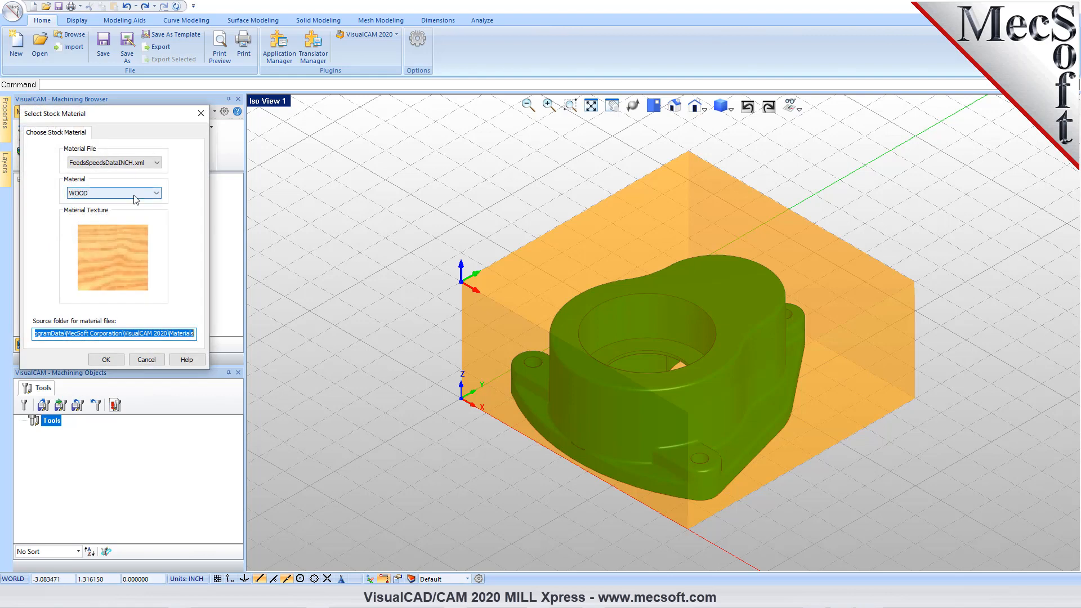
pyautogui.moveTo(163, 121); pyautogui.dragTo(318, 117)
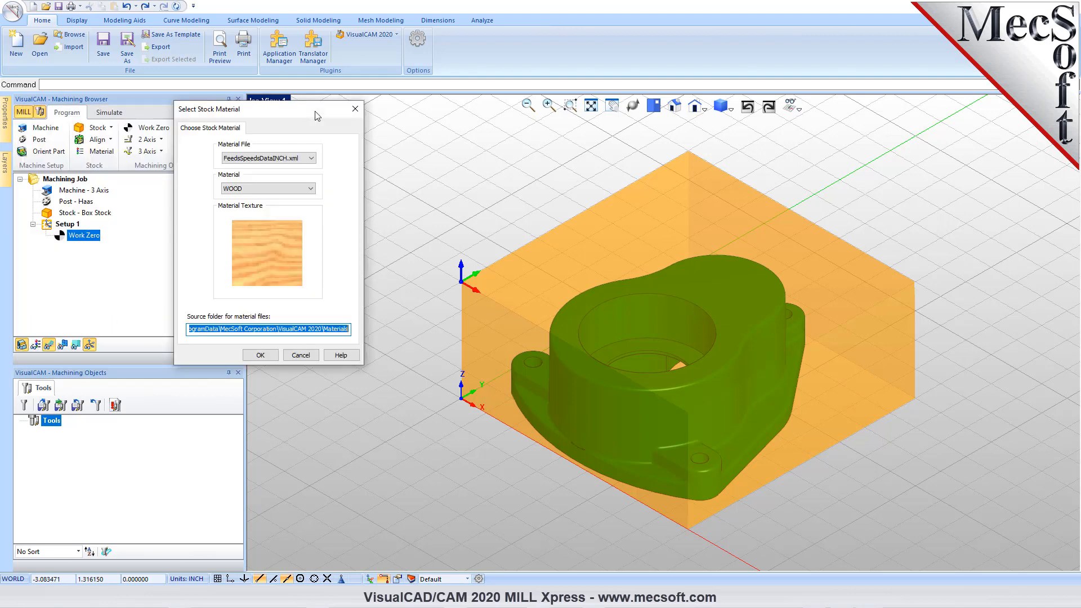
pyautogui.click(310, 188)
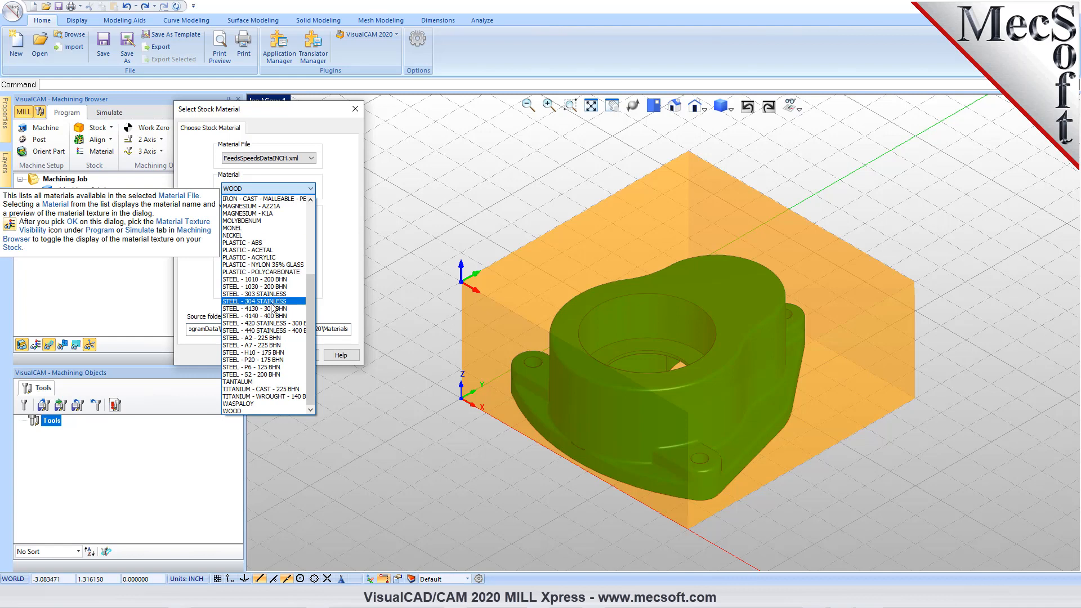
pyautogui.scroll(5, 264, 304)
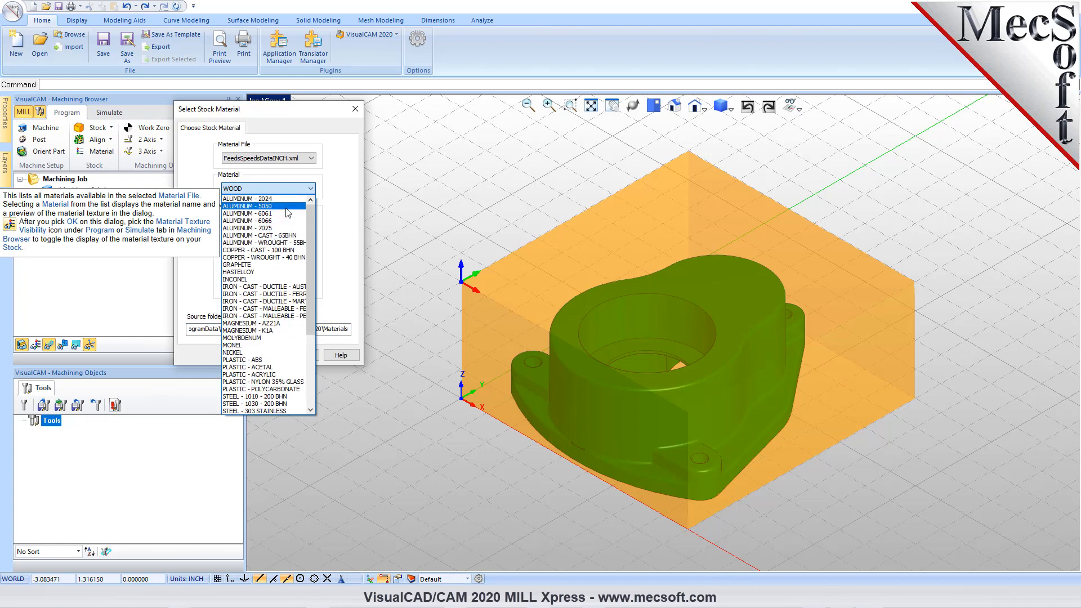
pyautogui.click(275, 215)
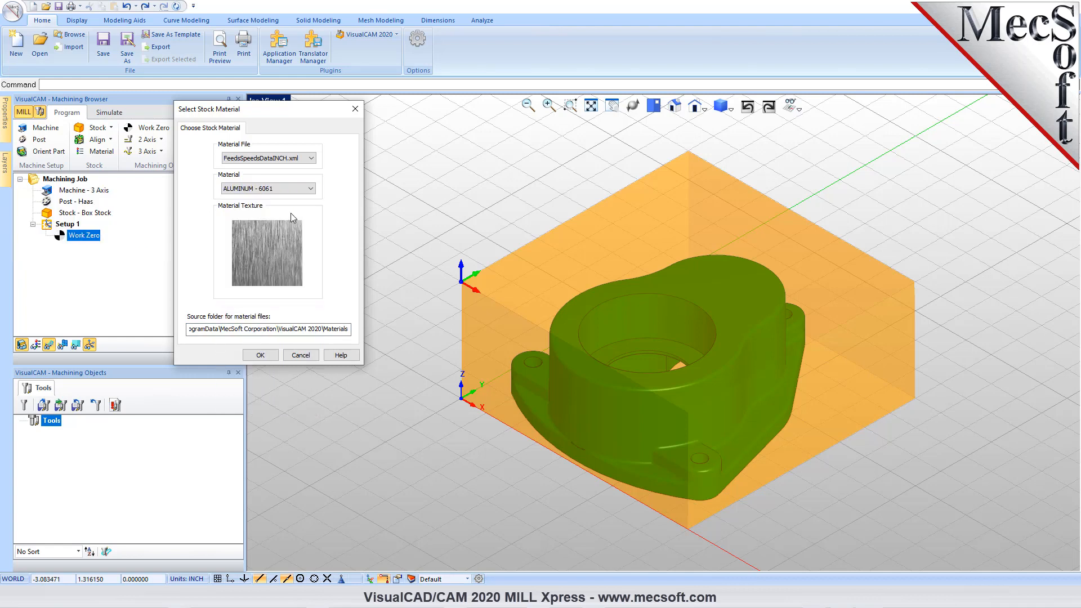
pyautogui.click(262, 354)
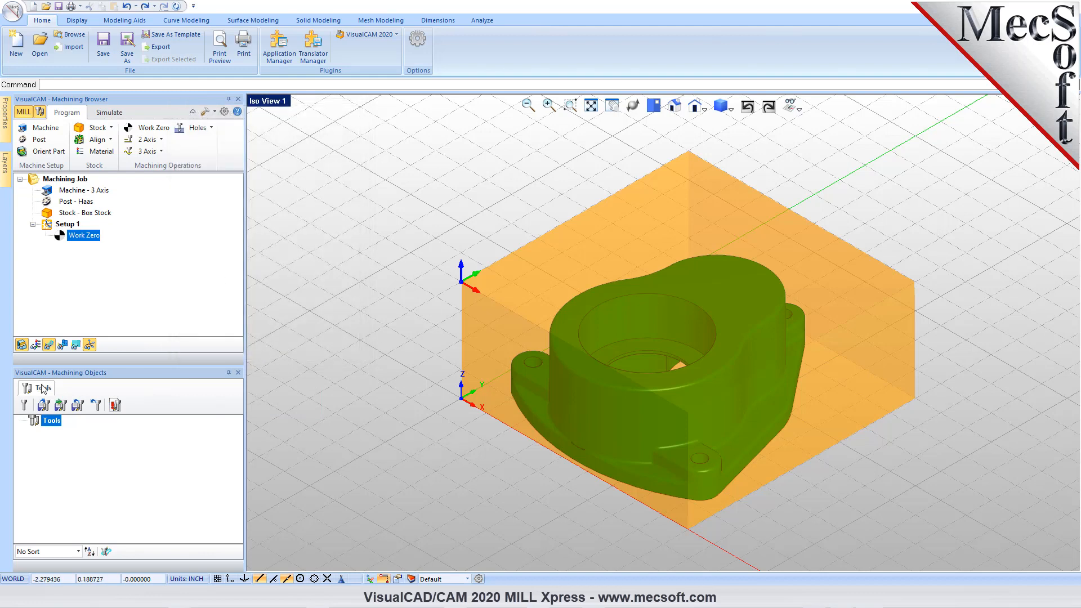
pyautogui.click(97, 151)
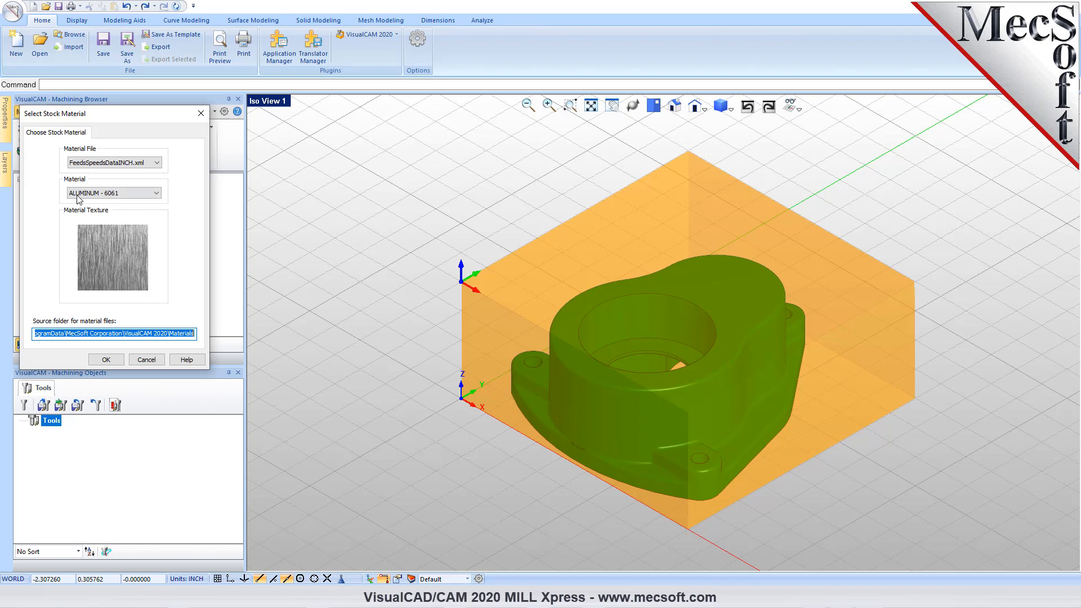
pyautogui.click(106, 360)
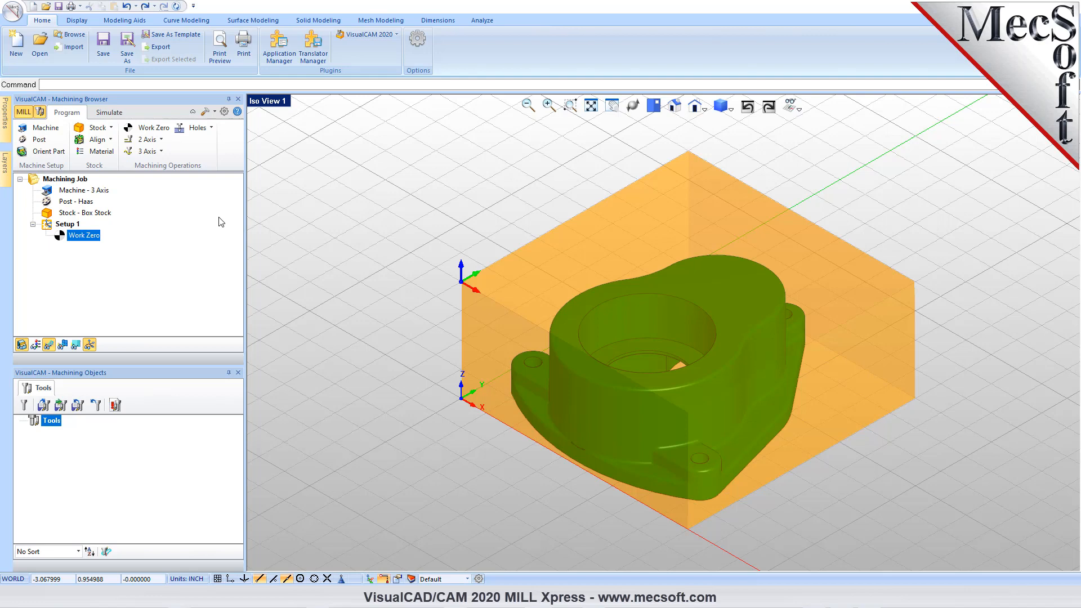
# - Look through the available 2 Axis, 3 Axis and Holes machining operations without starting any of them
pyautogui.click(160, 140)
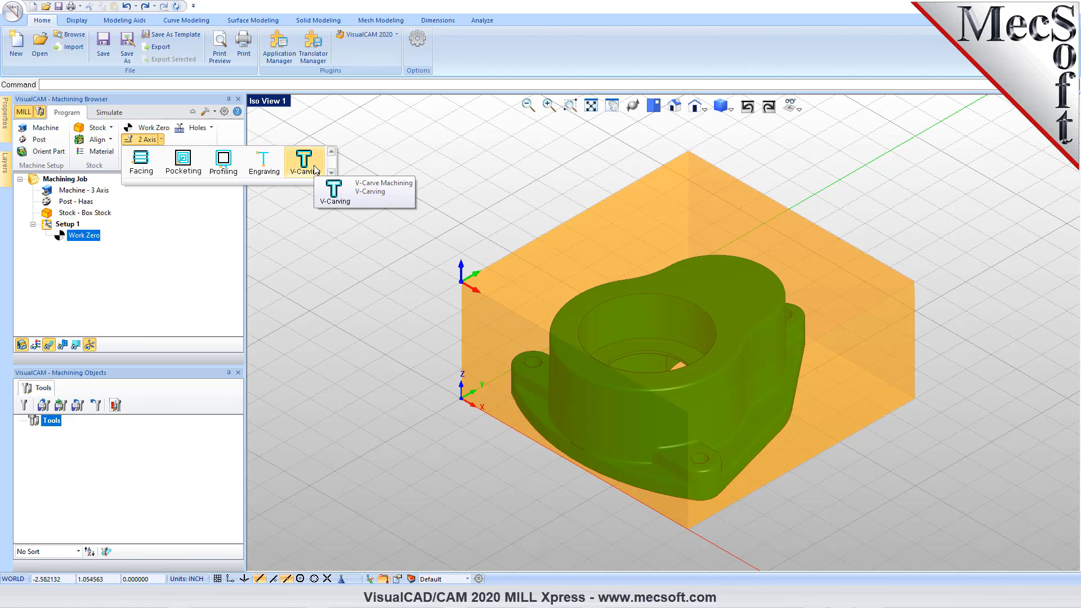
pyautogui.click(225, 125)
pyautogui.click(145, 150)
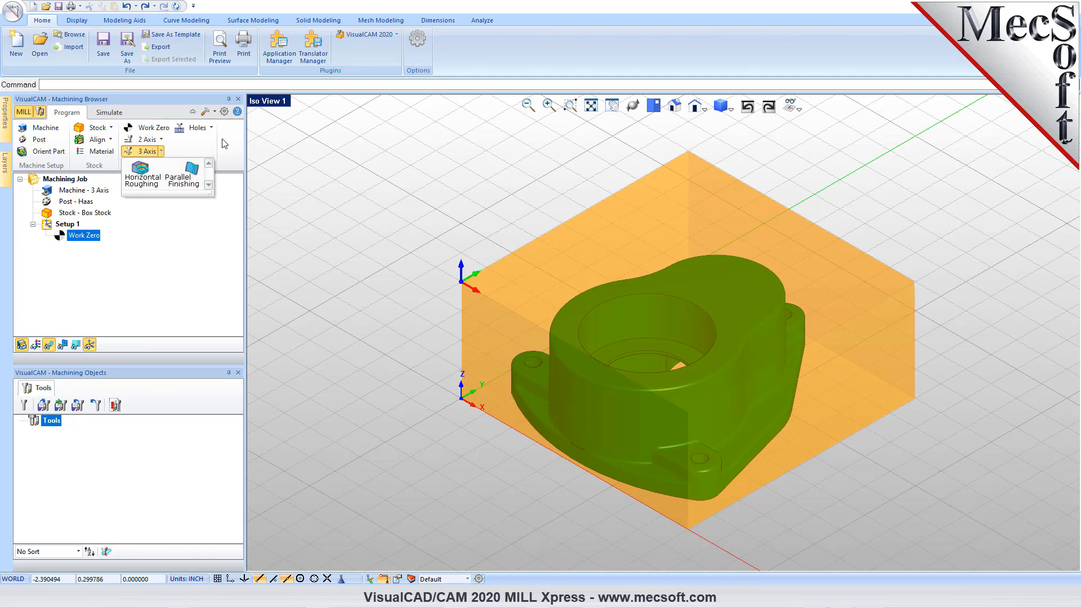
pyautogui.click(211, 128)
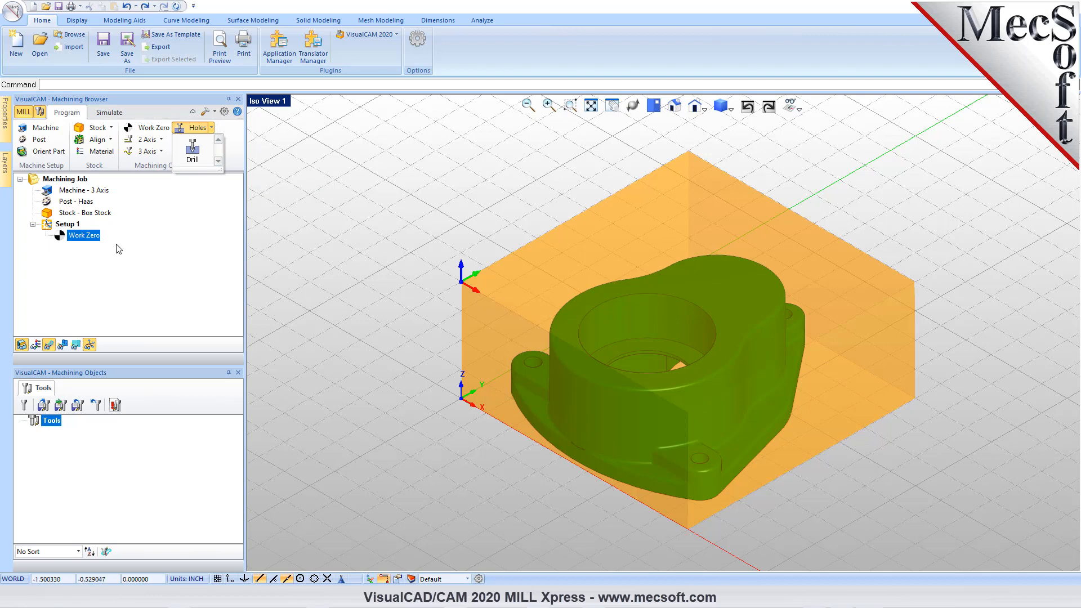
pyautogui.click(232, 149)
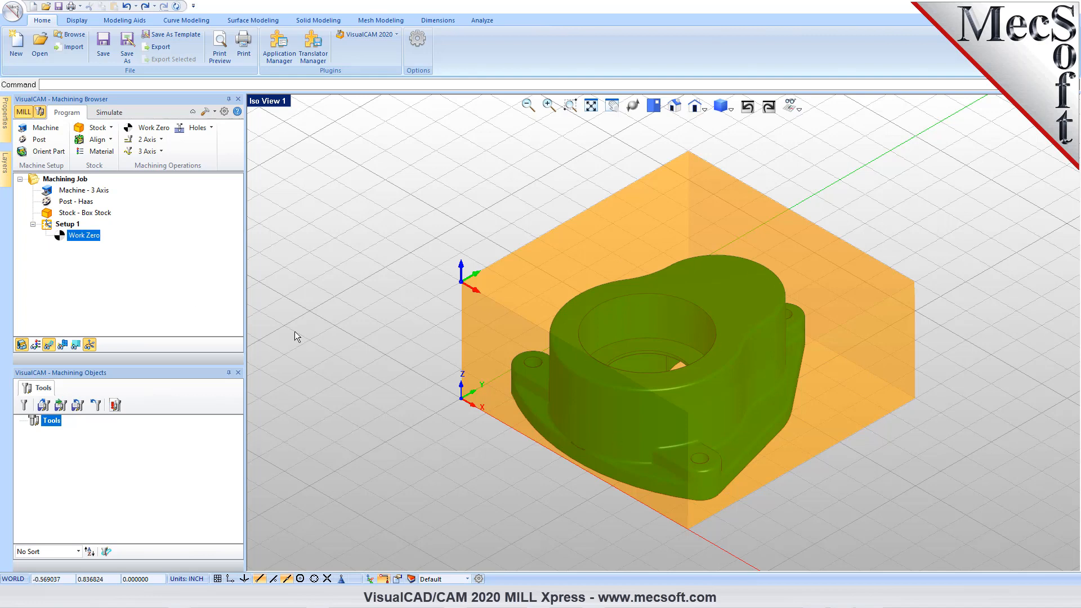
pyautogui.click(160, 139)
pyautogui.click(160, 139)
# - Start a 3 Axis Horizontal Roughing operation with the .375 4FL (2.550 Loc) tool and load its feeds and speeds from the tool
pyautogui.click(162, 151)
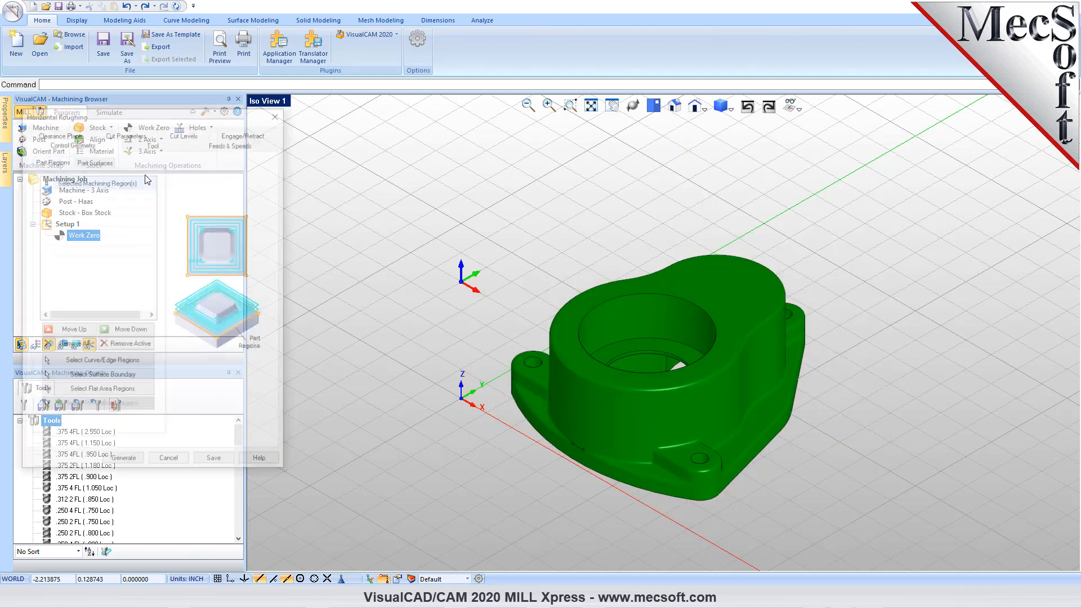
pyautogui.moveTo(155, 119); pyautogui.dragTo(281, 154)
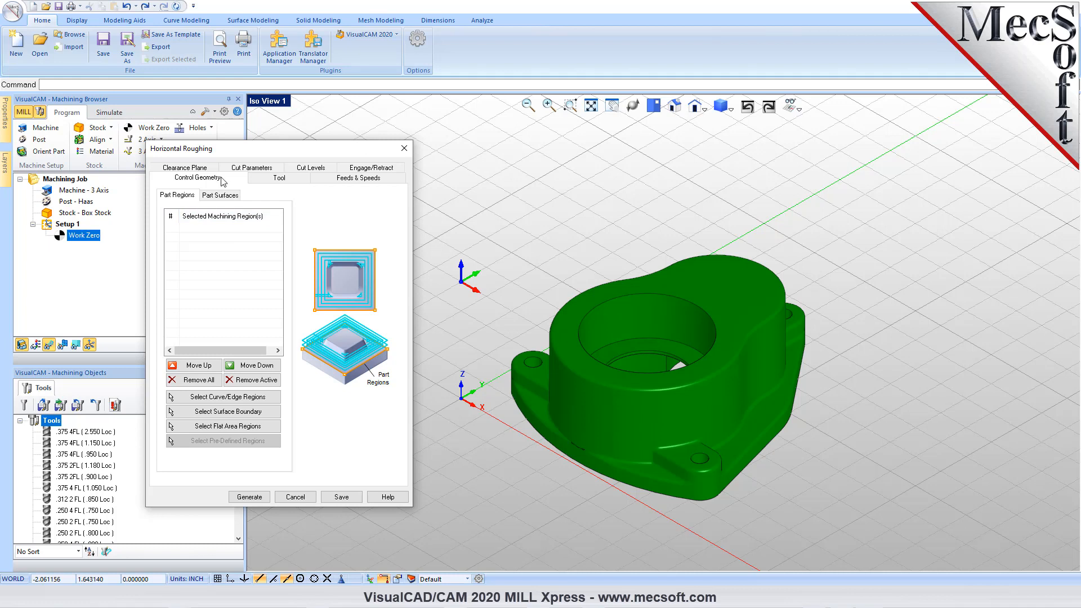
pyautogui.moveTo(251, 259)
pyautogui.click(277, 179)
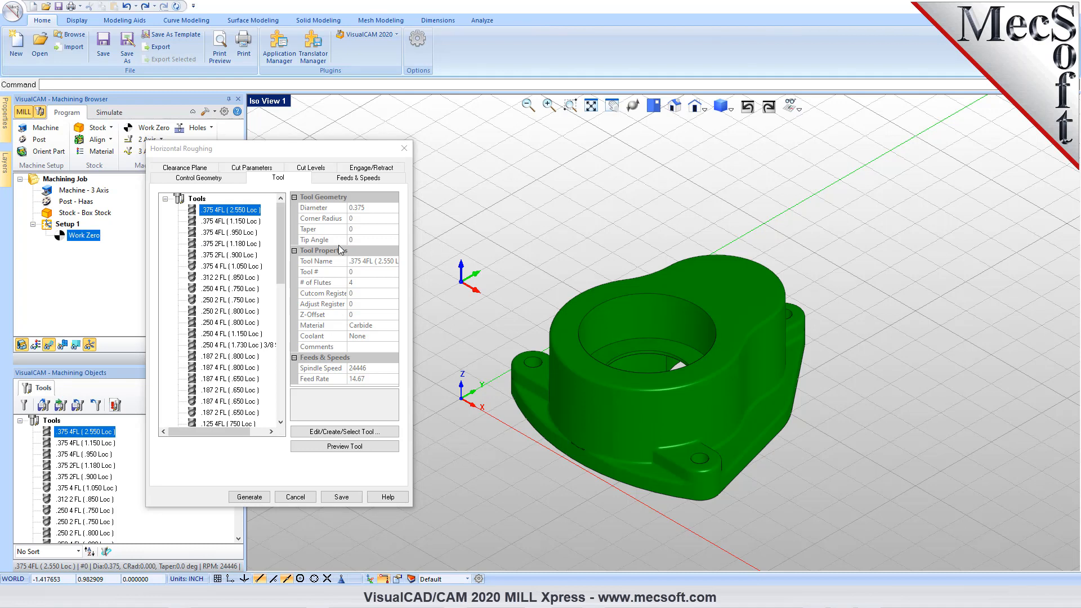
pyautogui.click(339, 179)
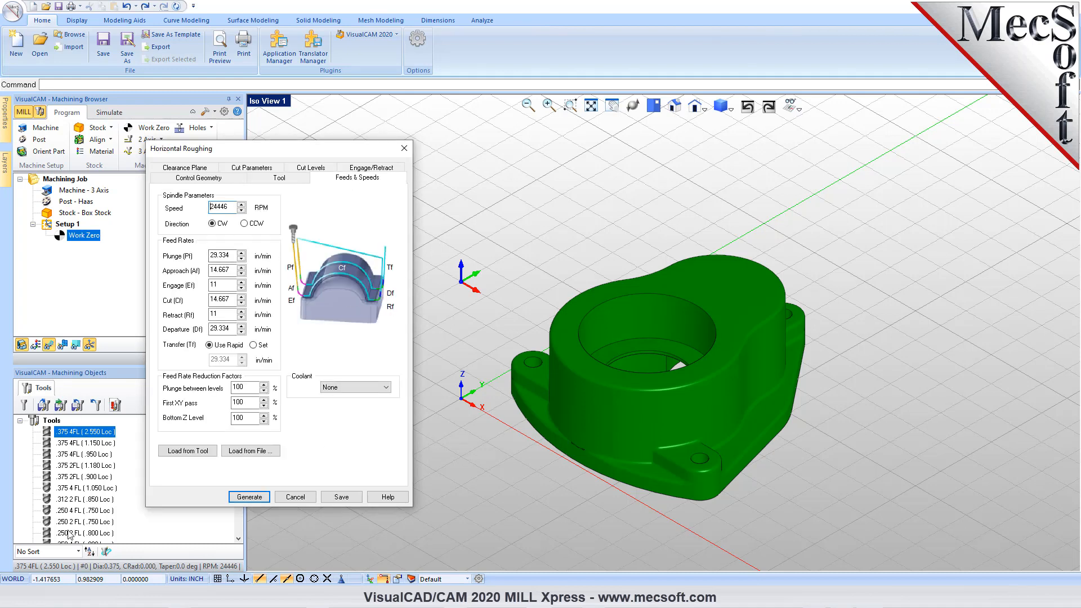
pyautogui.click(203, 452)
# - Review the roughing operation's clearance plane definition and cut transfer method against the plane previewed above the part
pyautogui.click(196, 167)
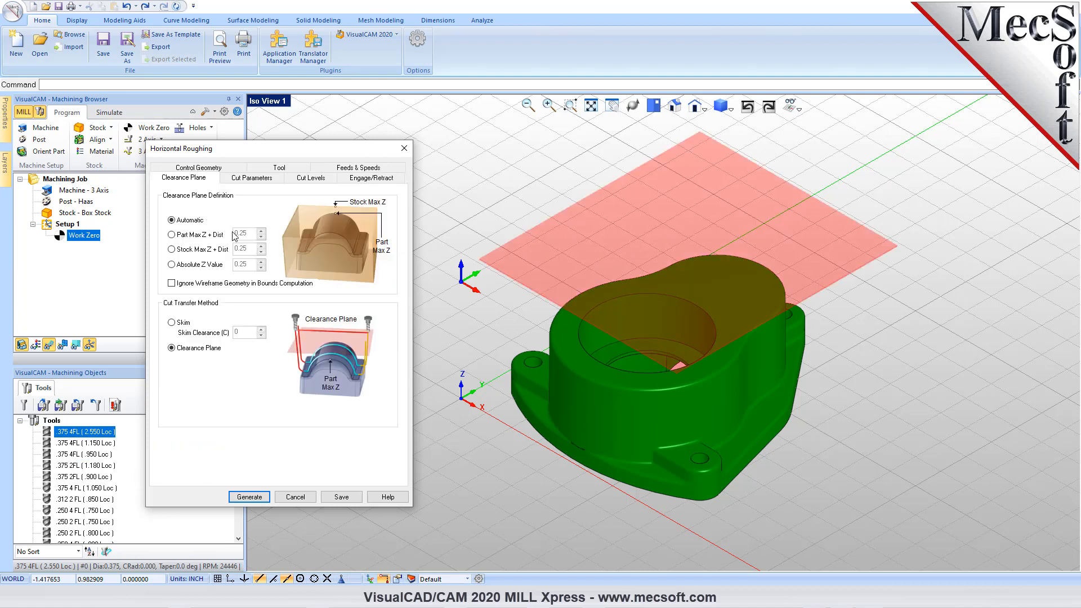
pyautogui.moveTo(675, 441)
pyautogui.mouseDown(button='middle')
pyautogui.moveTo(678, 419)
pyautogui.moveTo(674, 446)
pyautogui.mouseUp(button='middle')
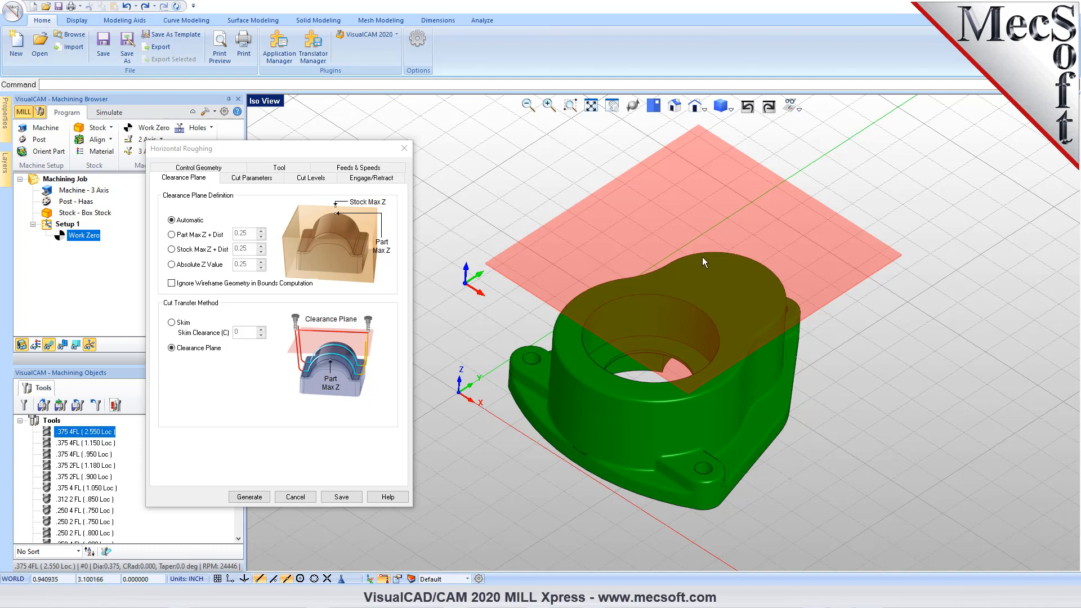
pyautogui.moveTo(172, 352)
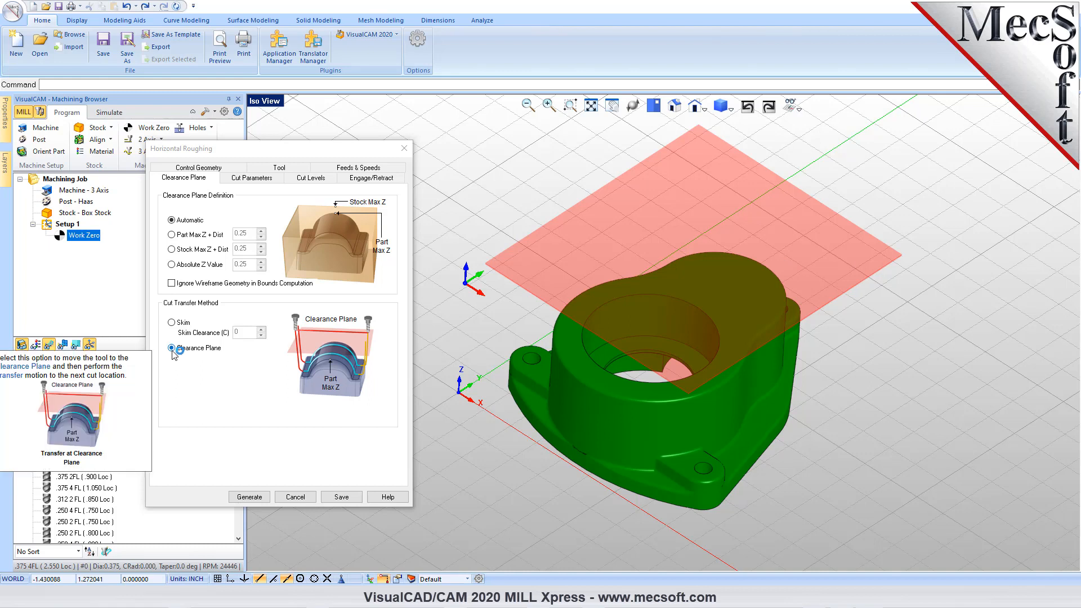
# - Set the start point of the cavity/pocket cut pattern to Outside and check the core/facing cut pattern settings
pyautogui.click(252, 178)
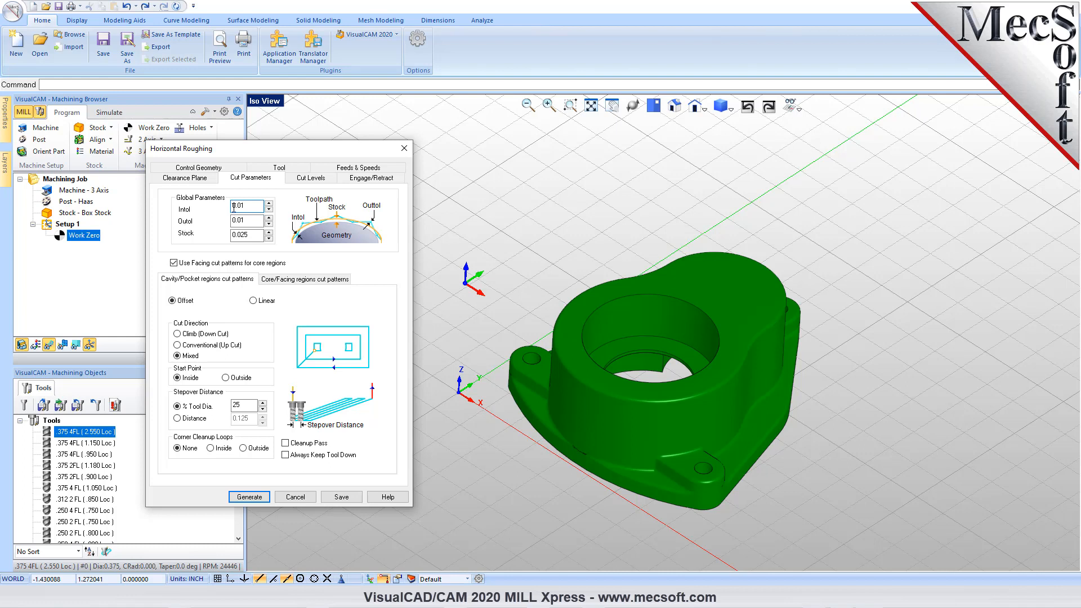
pyautogui.moveTo(308, 236)
pyautogui.moveTo(252, 239)
pyautogui.moveTo(179, 359)
pyautogui.click(225, 378)
pyautogui.moveTo(247, 406)
pyautogui.click(294, 280)
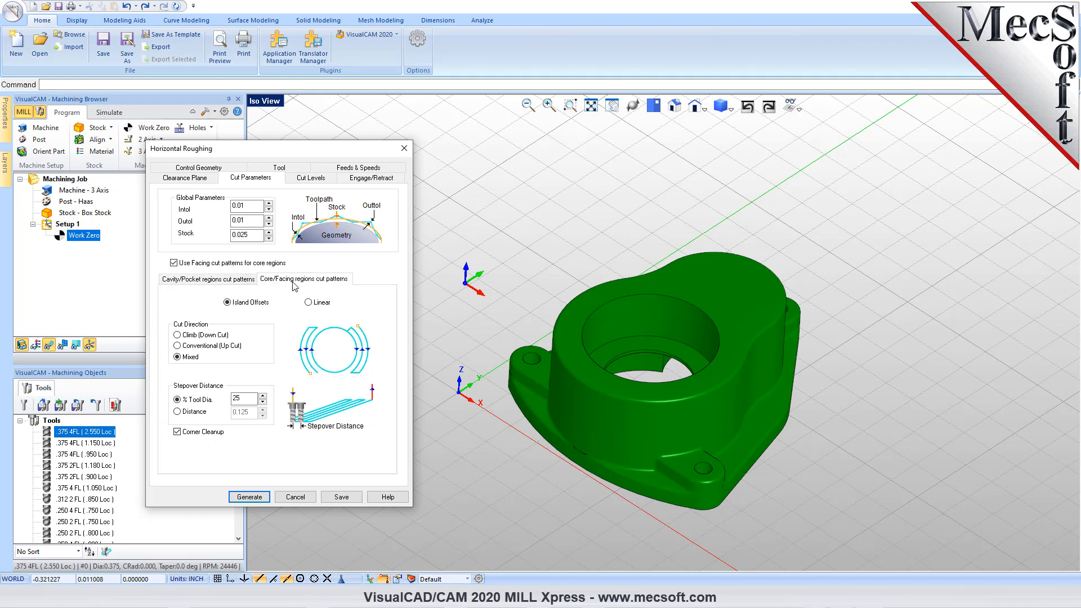
pyautogui.click(225, 281)
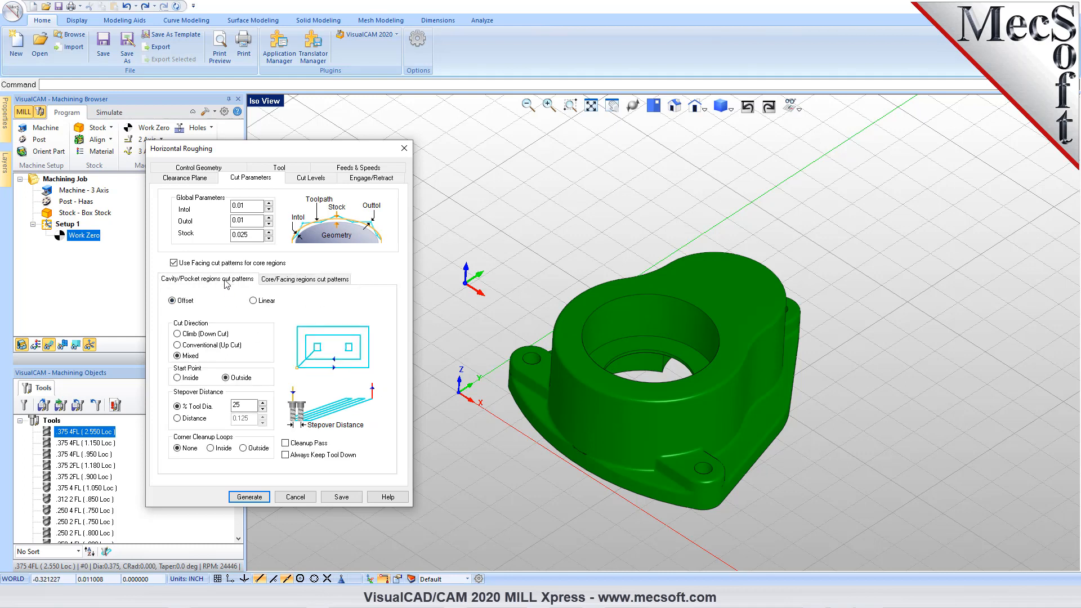
# - Review the cut levels, keep the Path ramp for engaging in material, and generate the Horizontal Roughing toolpath
pyautogui.click(311, 179)
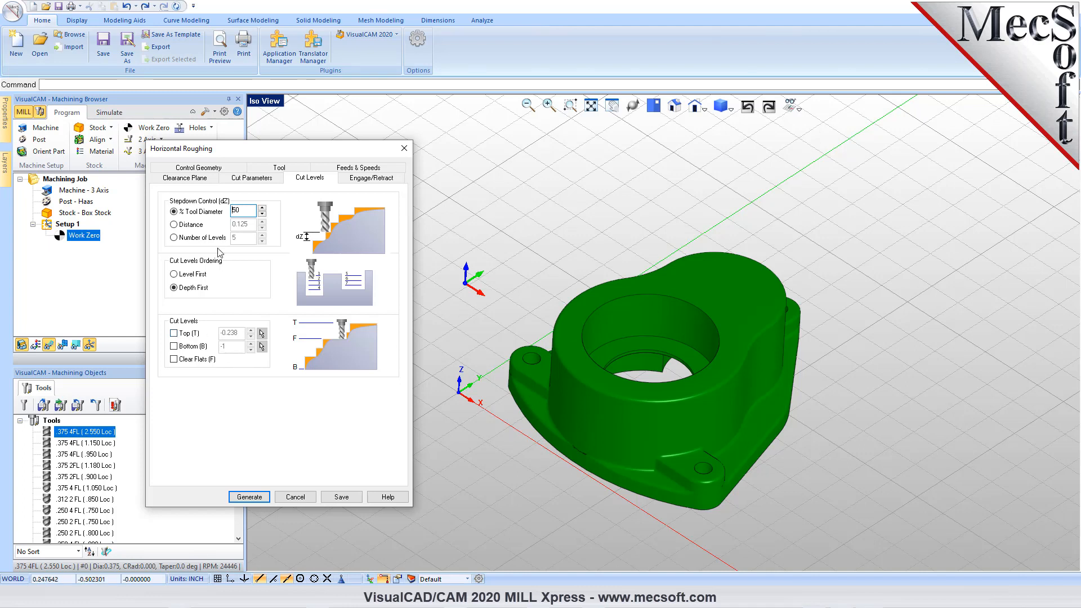
pyautogui.click(371, 179)
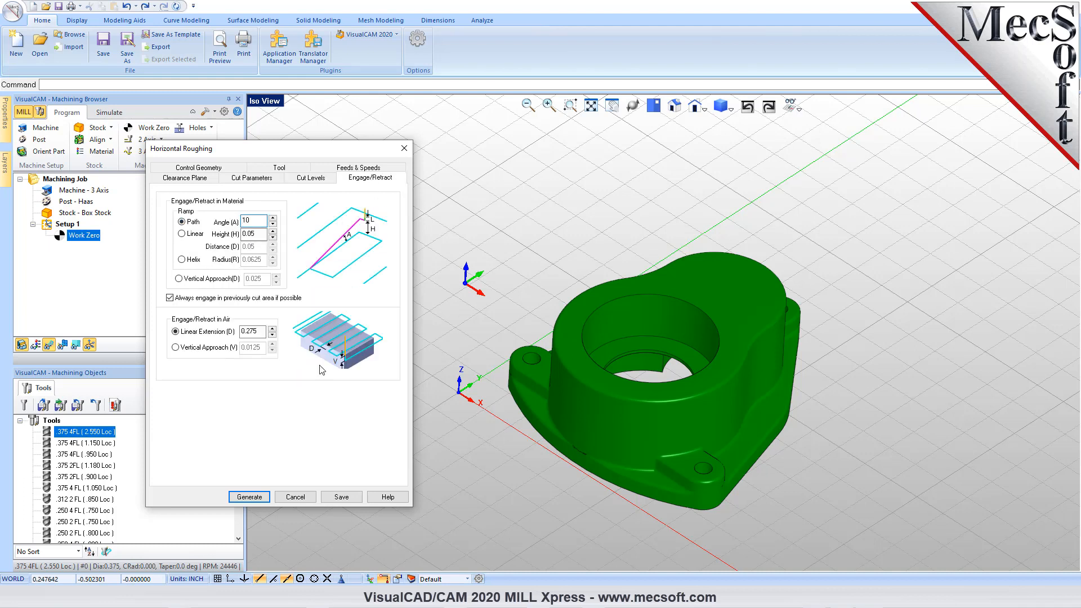
pyautogui.click(181, 260)
pyautogui.click(181, 222)
pyautogui.click(250, 497)
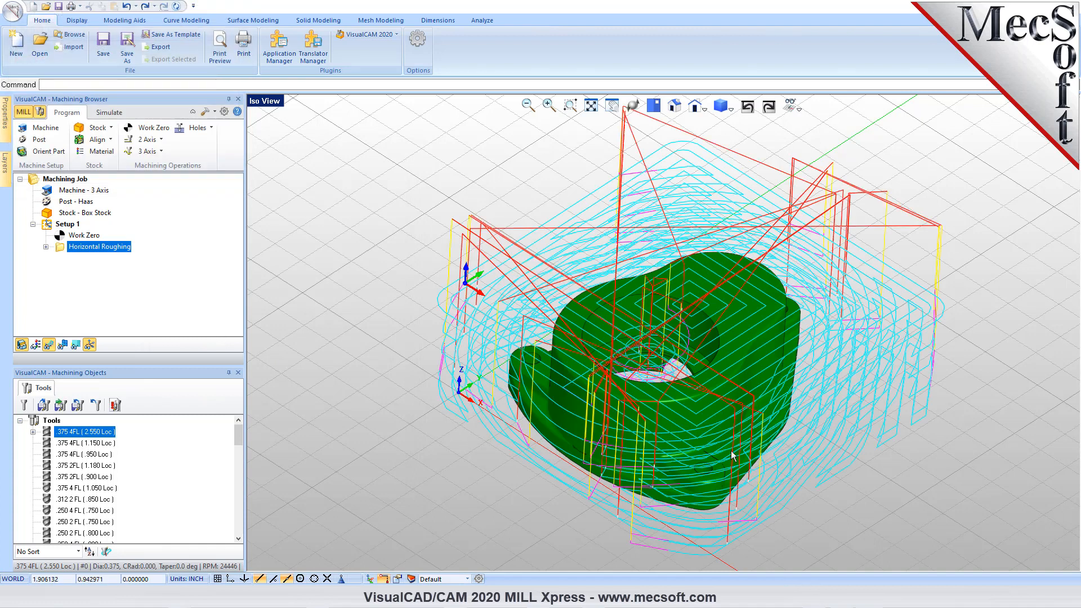
# - Show the roughing toolpath in a quad viewport layout and enlarge it in the top, iso, front and right views
pyautogui.click(262, 107)
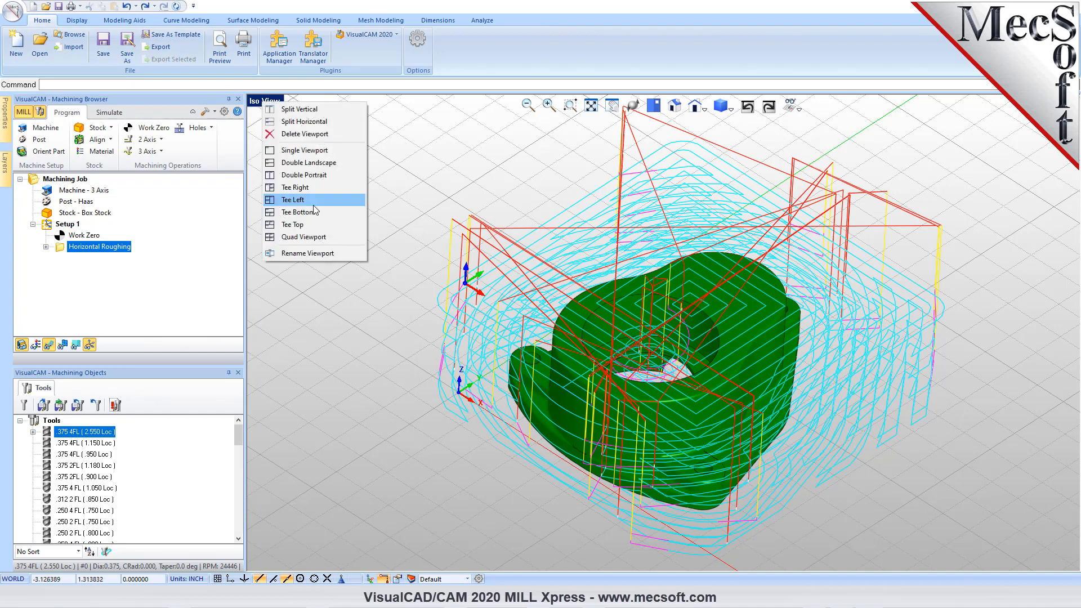
pyautogui.click(303, 237)
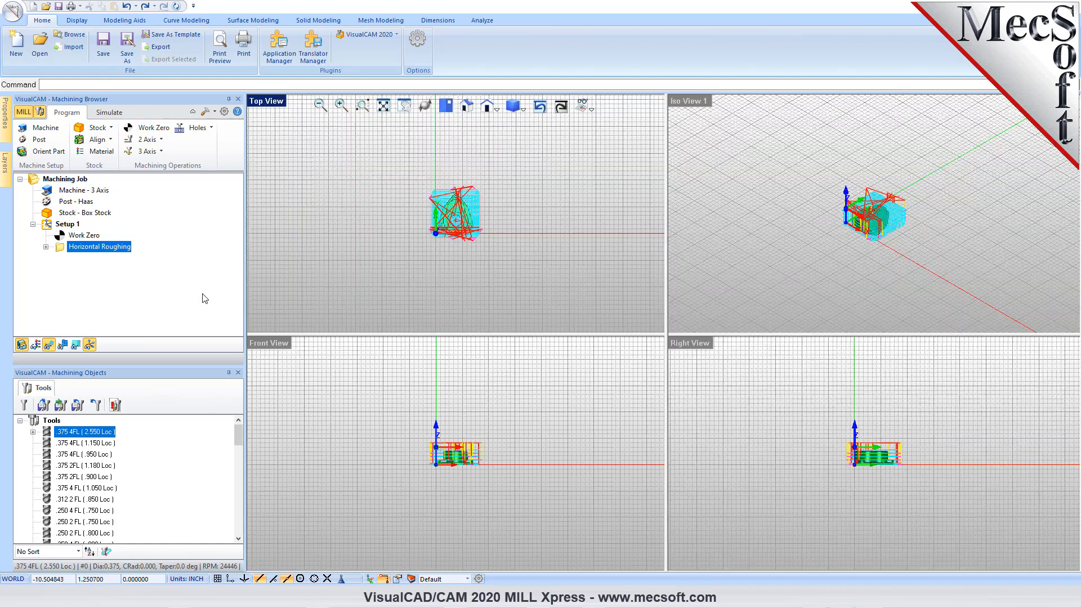
pyautogui.scroll(5, 472, 228)
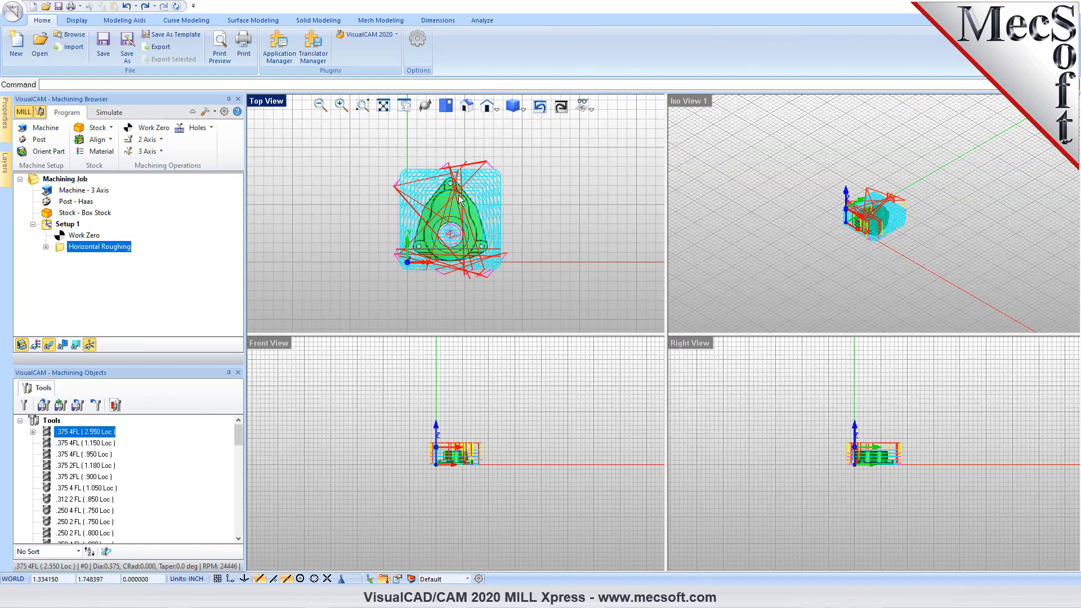
pyautogui.scroll(1, 452, 169)
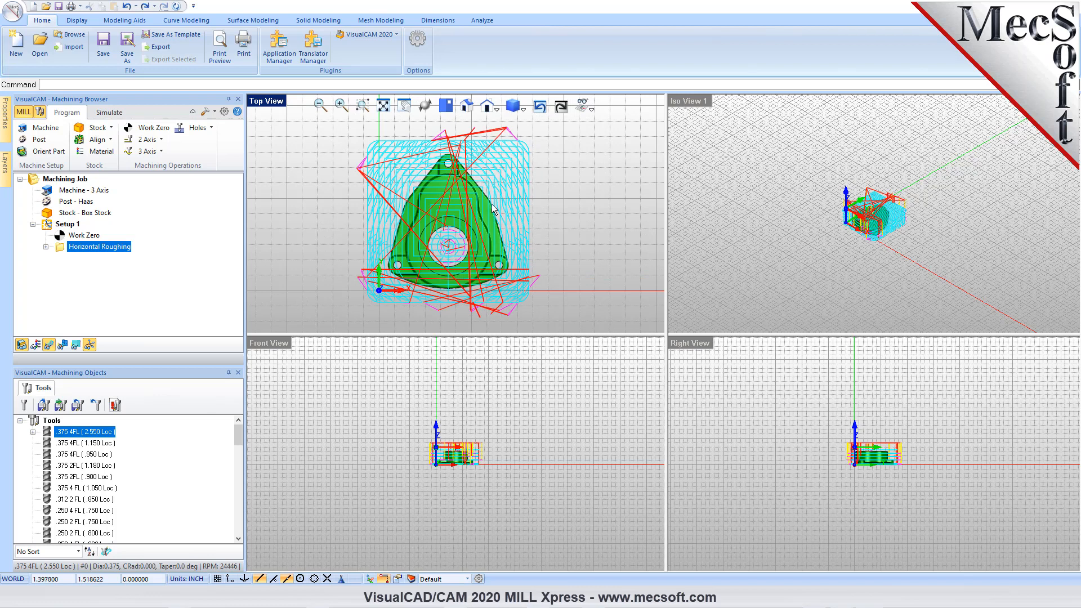
pyautogui.scroll(5, 885, 212)
pyautogui.scroll(1, 885, 212)
pyautogui.scroll(1, 880, 252)
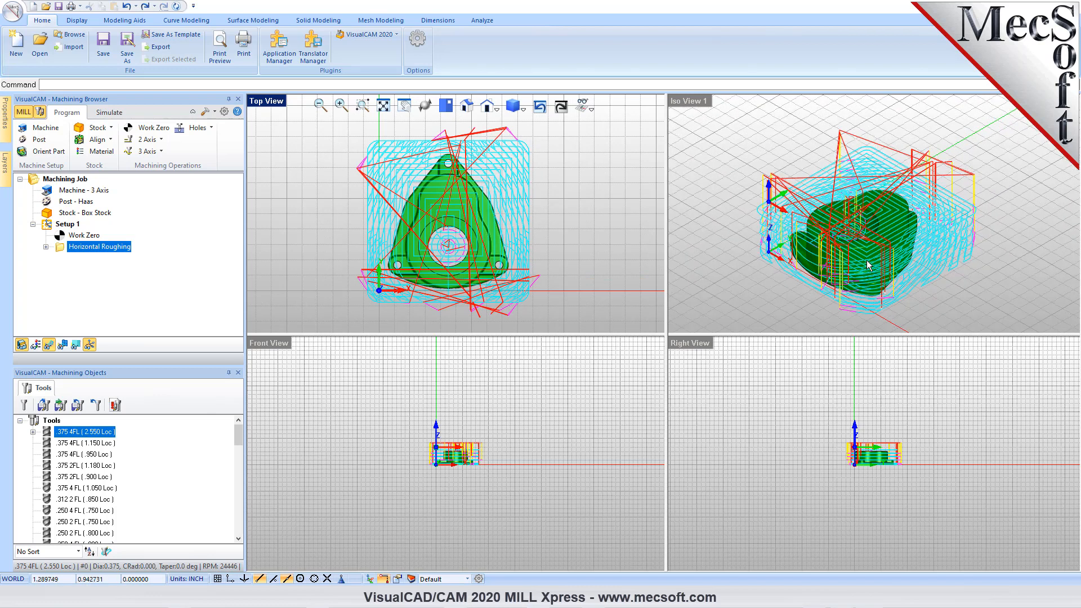
pyautogui.scroll(5, 451, 456)
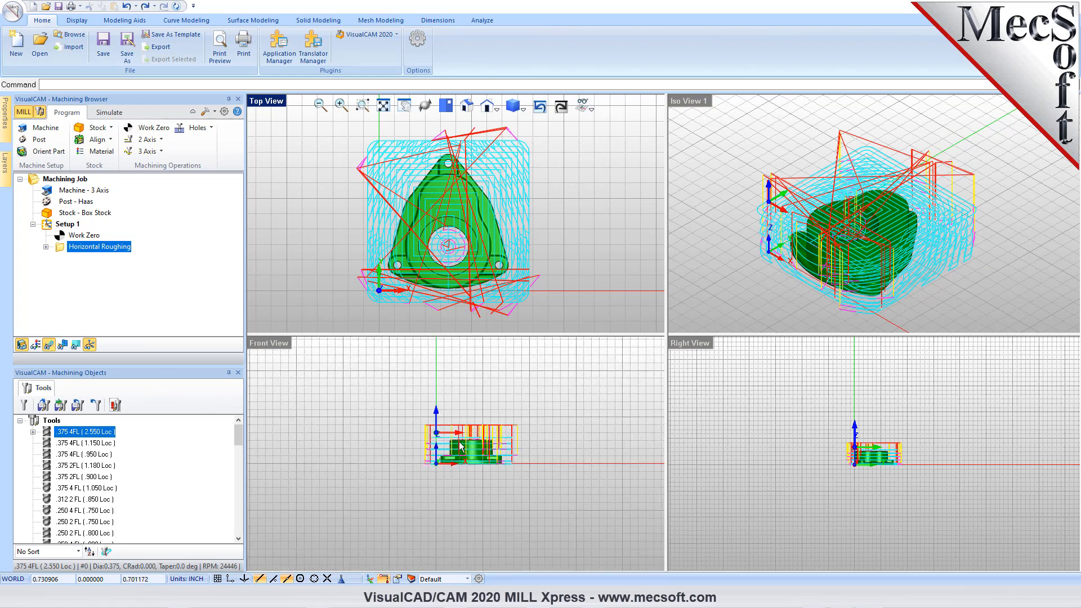
pyautogui.scroll(1, 510, 432)
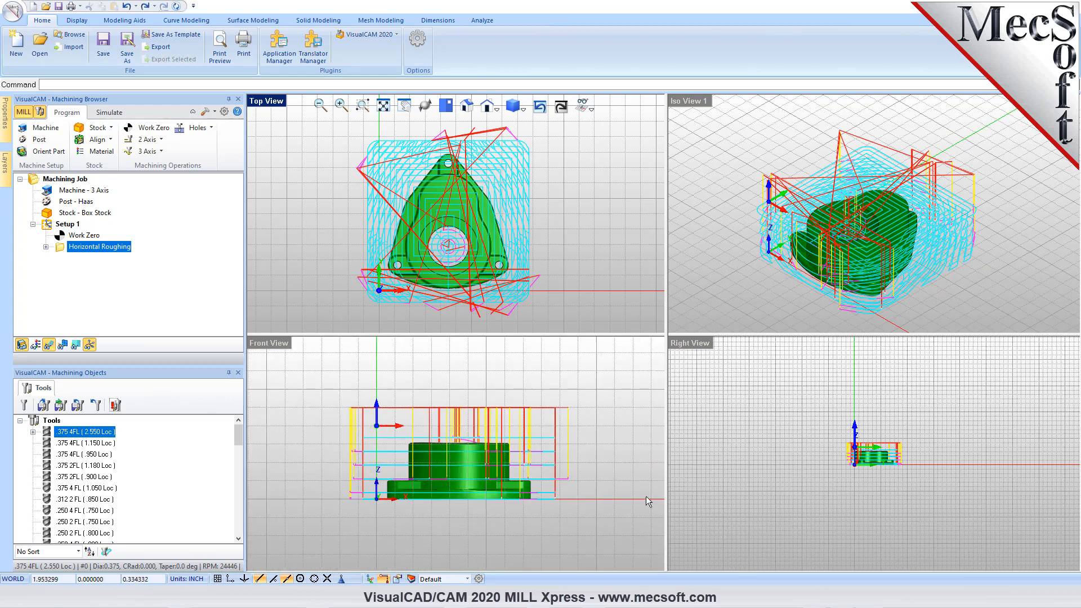
pyautogui.scroll(3, 871, 467)
pyautogui.scroll(2, 871, 467)
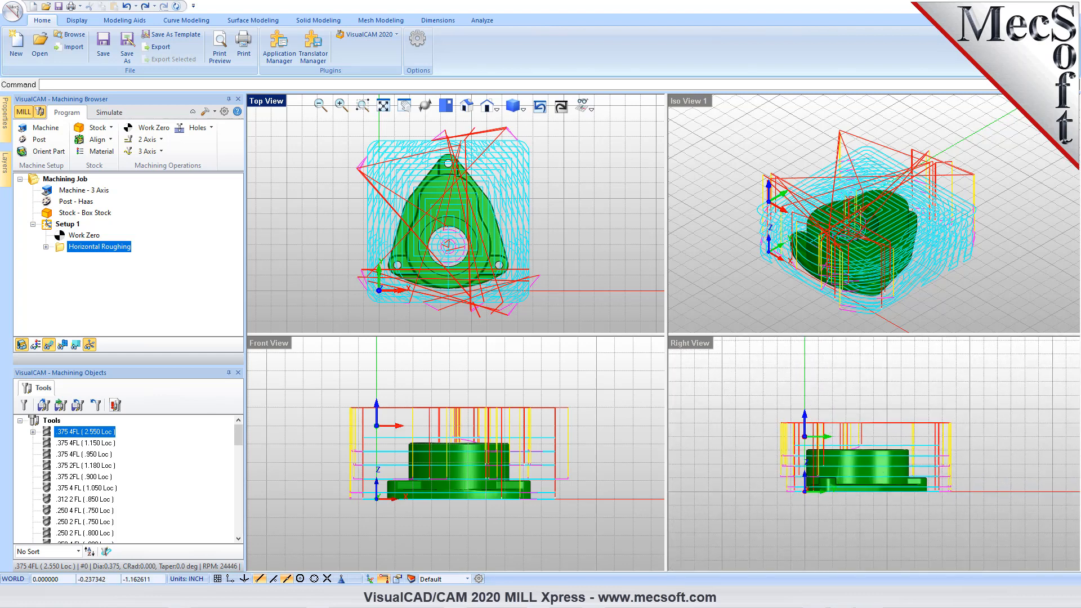
# - Display the roughing toolpath by Z level, inspect several levels including -0.5375 and the second -0.3500 entry, and close the level list
pyautogui.click(76, 345)
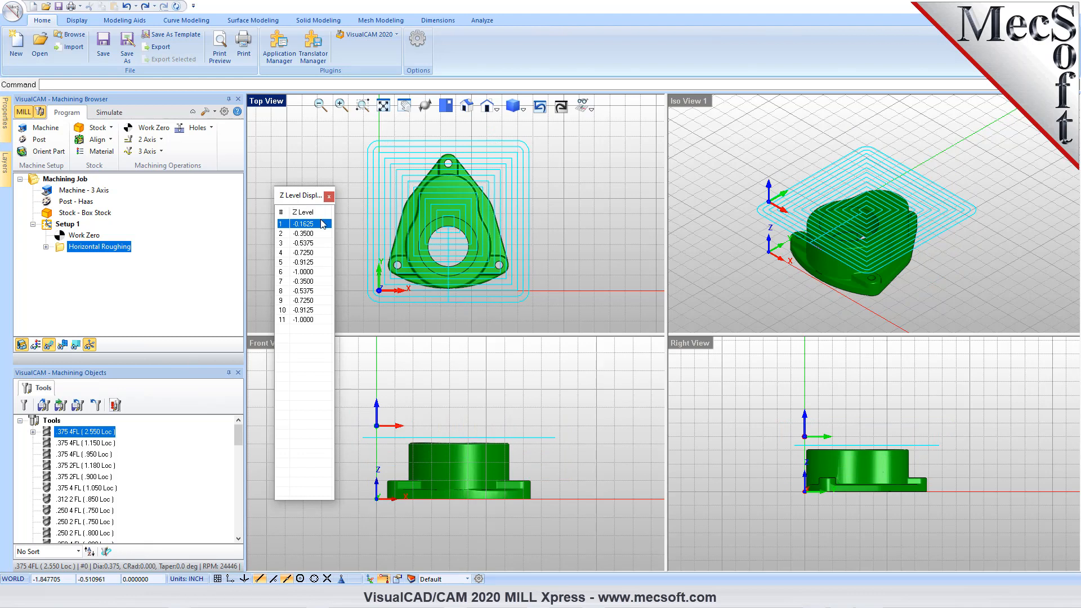
pyautogui.click(309, 243)
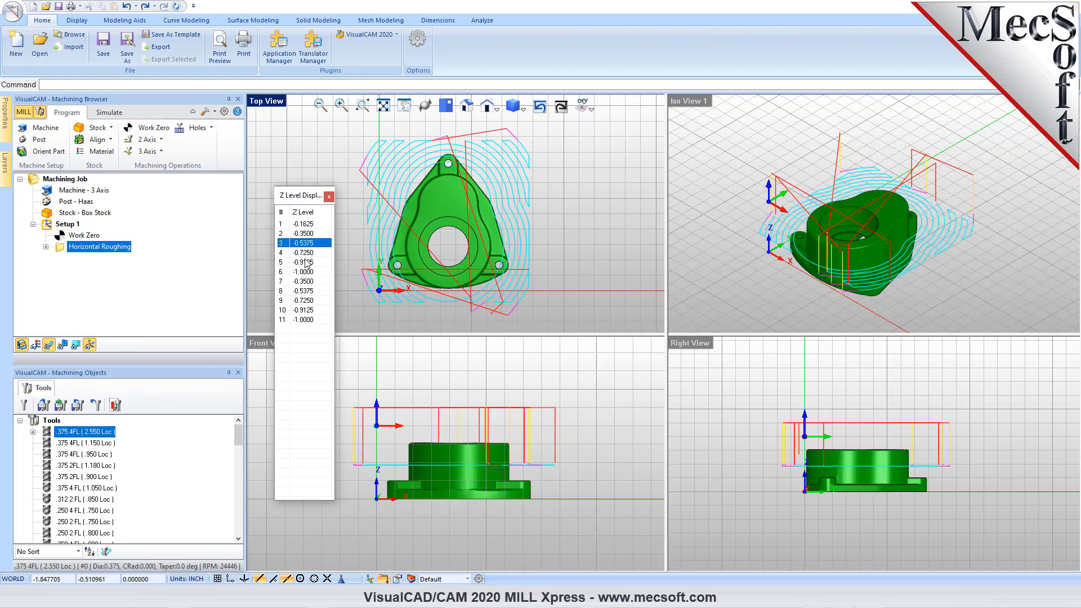
pyautogui.click(306, 263)
pyautogui.click(306, 281)
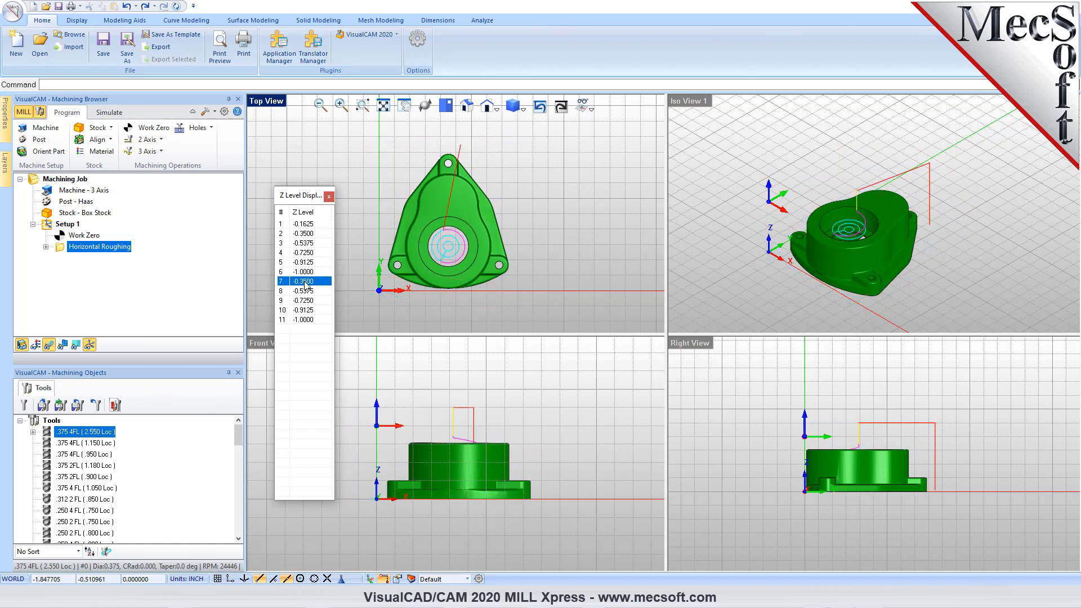
pyautogui.click(329, 196)
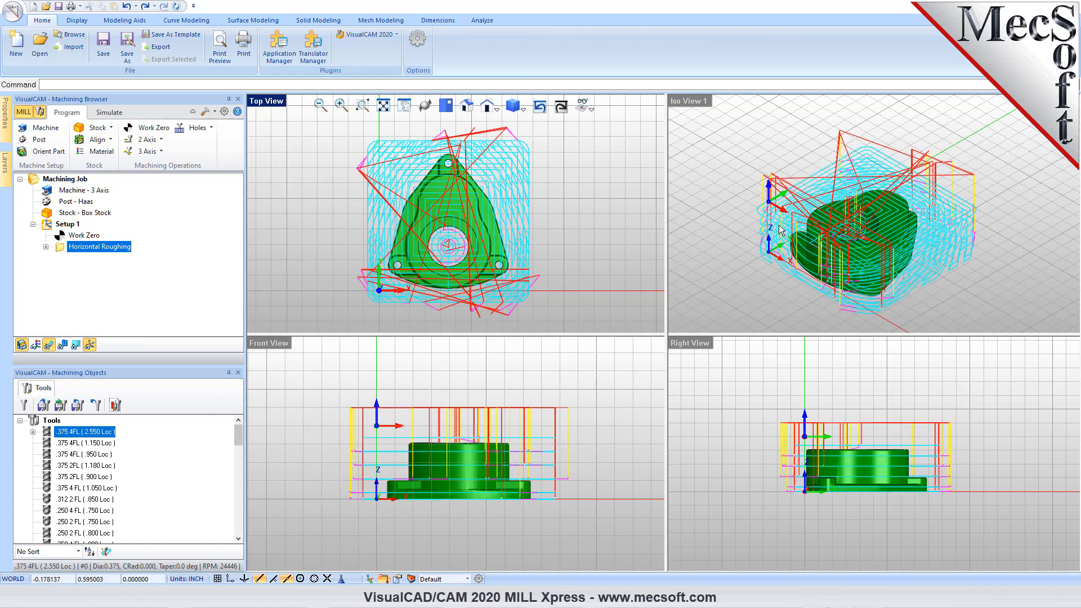
# - Maximize the Iso View 1 viewport and examine the complete roughing toolpath around the part
pyautogui.doubleClick(688, 101)
pyautogui.scroll(5, 649, 320)
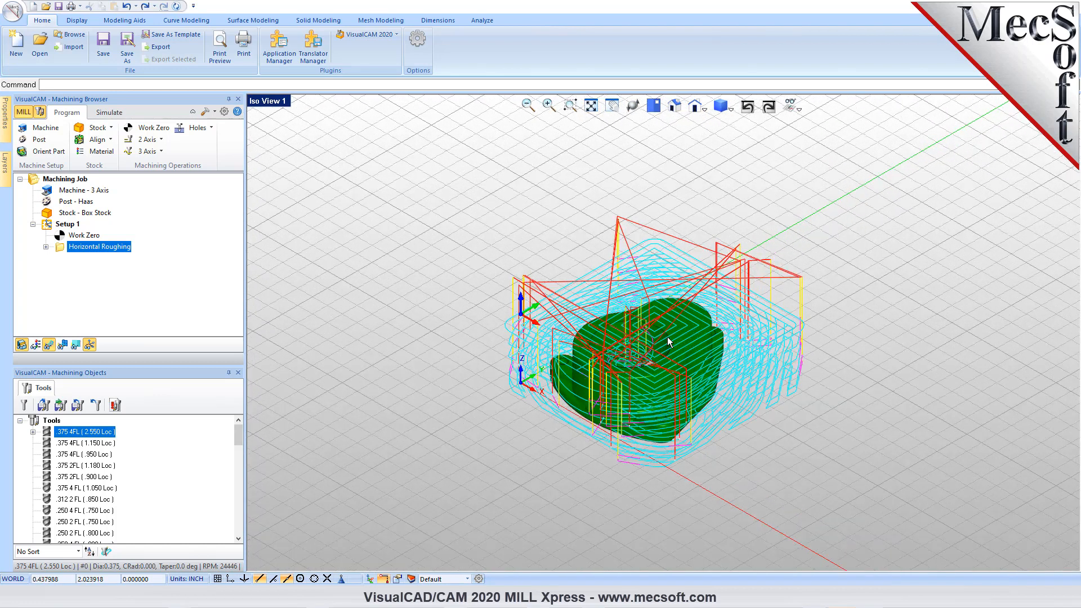
pyautogui.scroll(2, 662, 341)
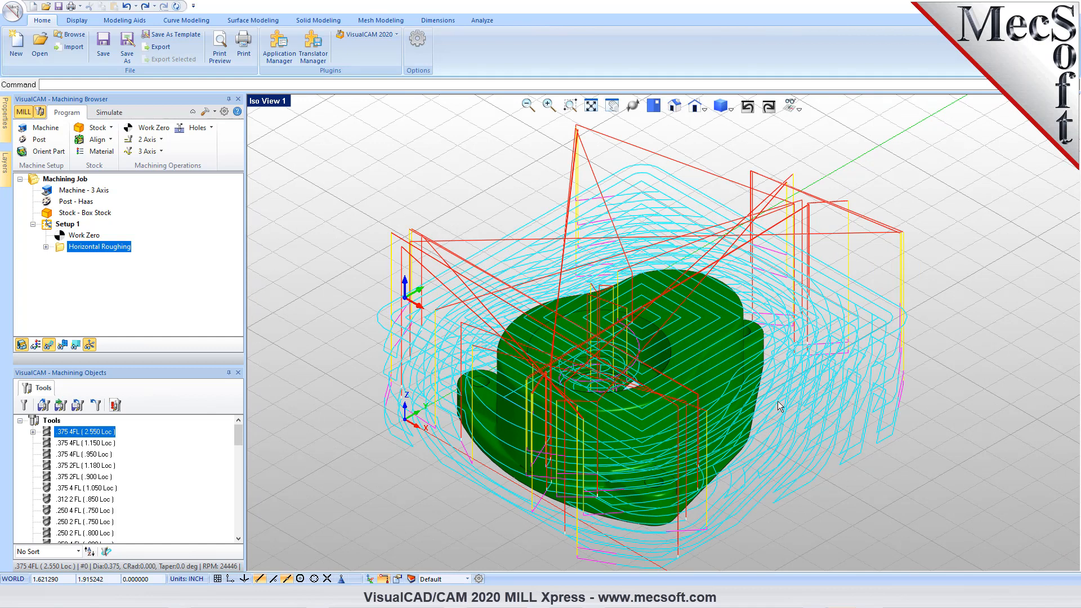
# - Turn off Simulate by Moves, lower the simulation speed, and play the Horizontal Roughing cut simulation
pyautogui.click(108, 114)
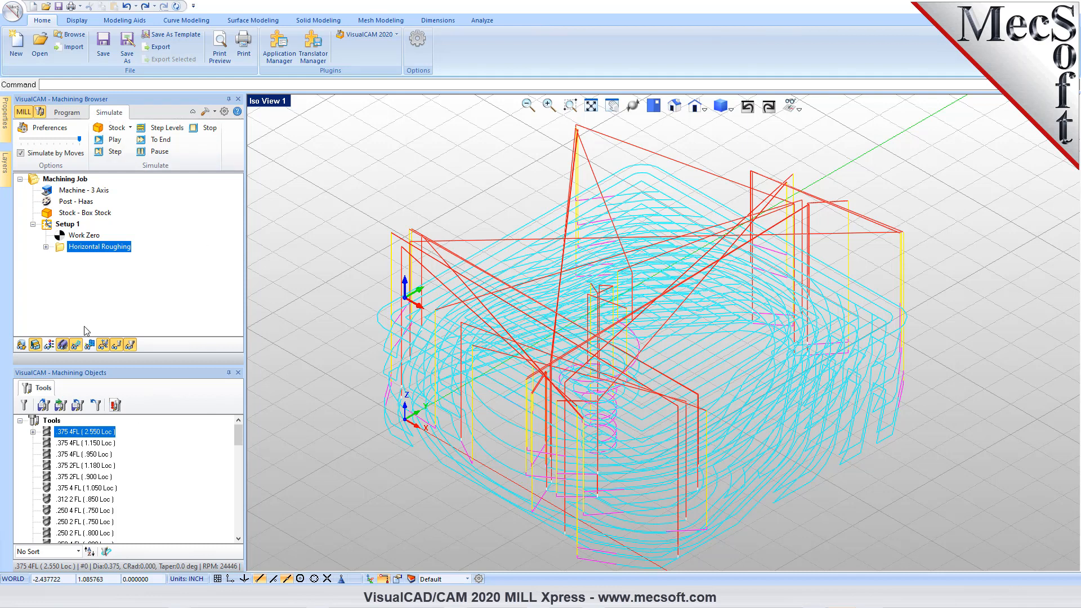
pyautogui.click(22, 153)
pyautogui.moveTo(79, 138); pyautogui.dragTo(35, 147)
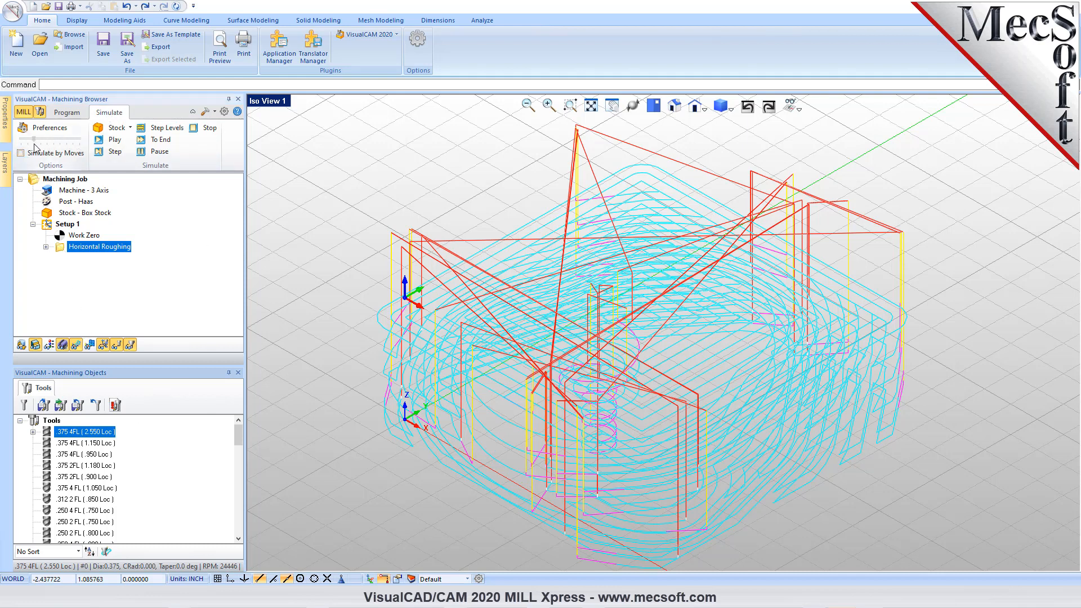
pyautogui.click(115, 140)
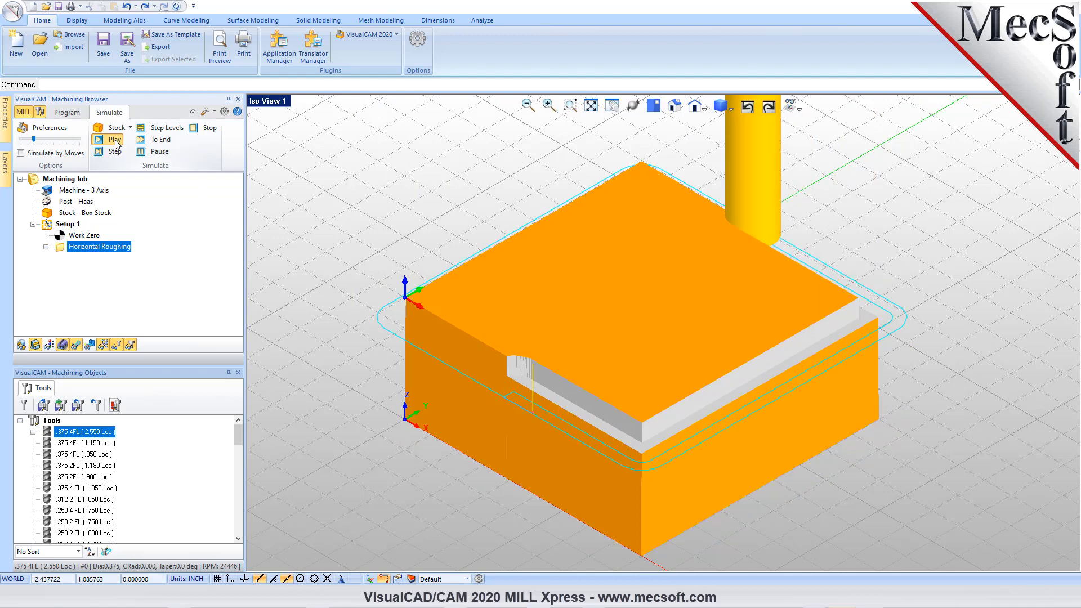
# - Raise the simulation speed to maximum, then pause the playback and run the simulation to its end
pyautogui.moveTo(52, 139); pyautogui.dragTo(76, 141)
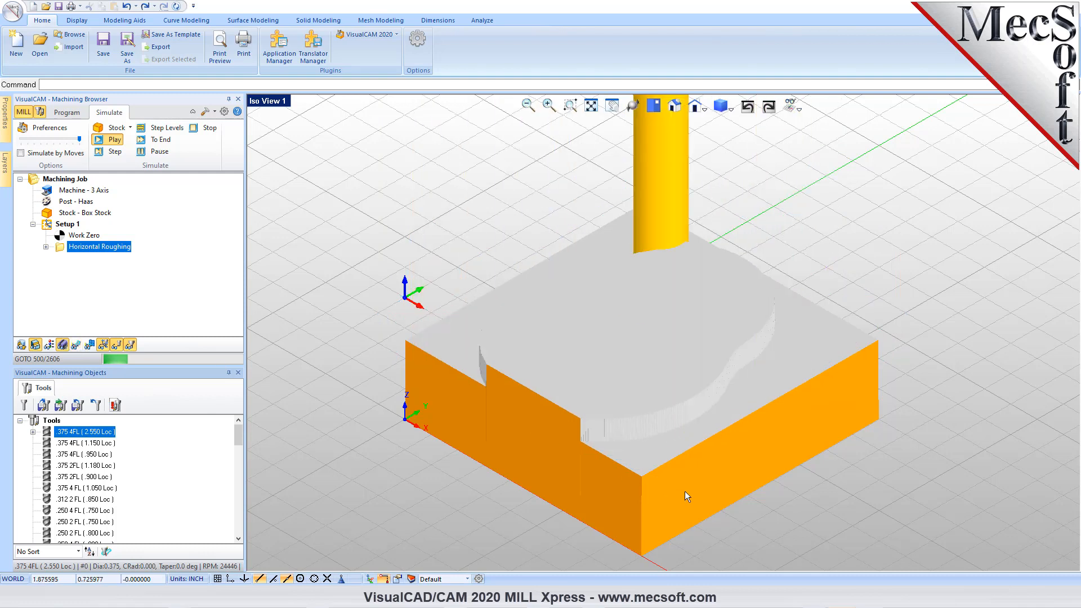
pyautogui.click(163, 152)
pyautogui.click(166, 140)
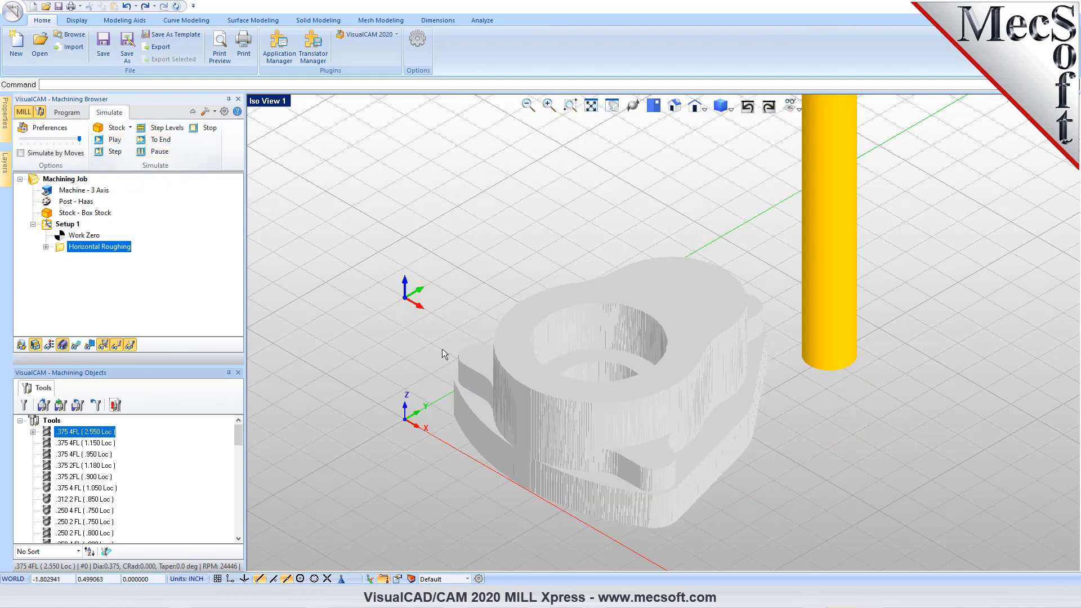
# - Examine the simulated rough-cut stock up close, including its outer walls, corner boss and central bore
pyautogui.moveTo(648, 464); pyautogui.dragTo(651, 404, button='middle')
pyautogui.rightClick(651, 407)
pyautogui.click(588, 266)
pyautogui.scroll(2, 597, 484)
pyautogui.scroll(4, 578, 484)
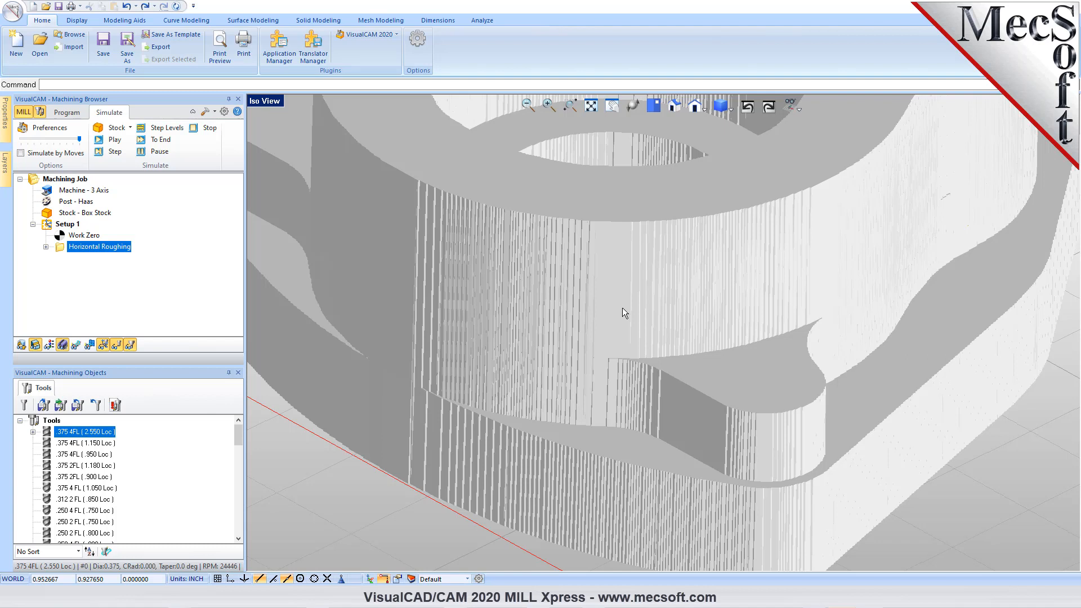
pyautogui.scroll(-4, 592, 361)
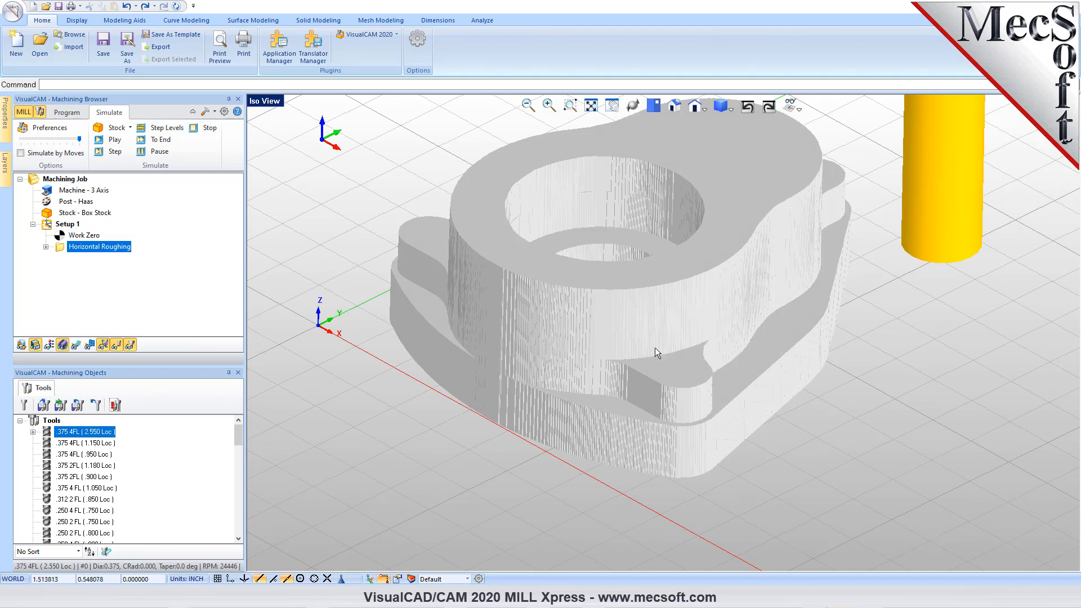
# - Change the Cut Stock color to cyan in the Stock preferences and apply it to the simulated part
pyautogui.scroll(-3, 642, 253)
pyautogui.scroll(5, 686, 167)
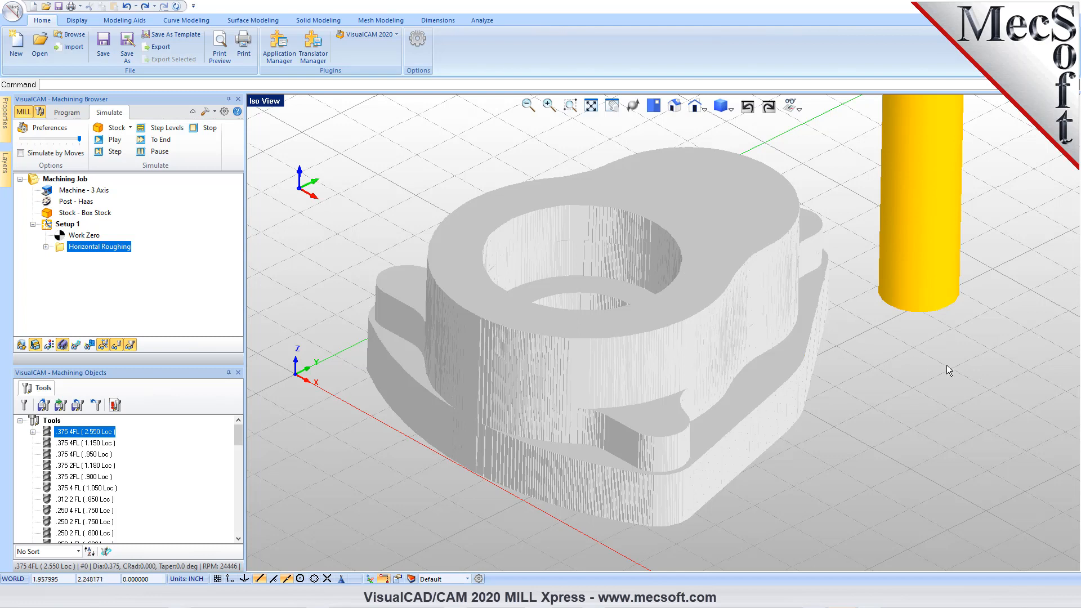
pyautogui.click(224, 112)
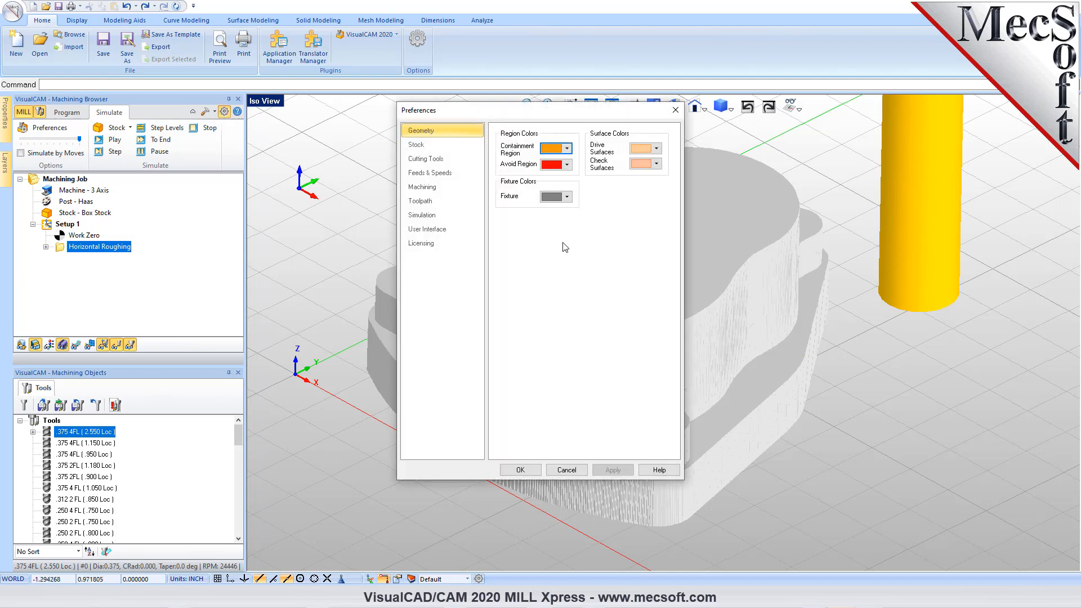
pyautogui.click(428, 145)
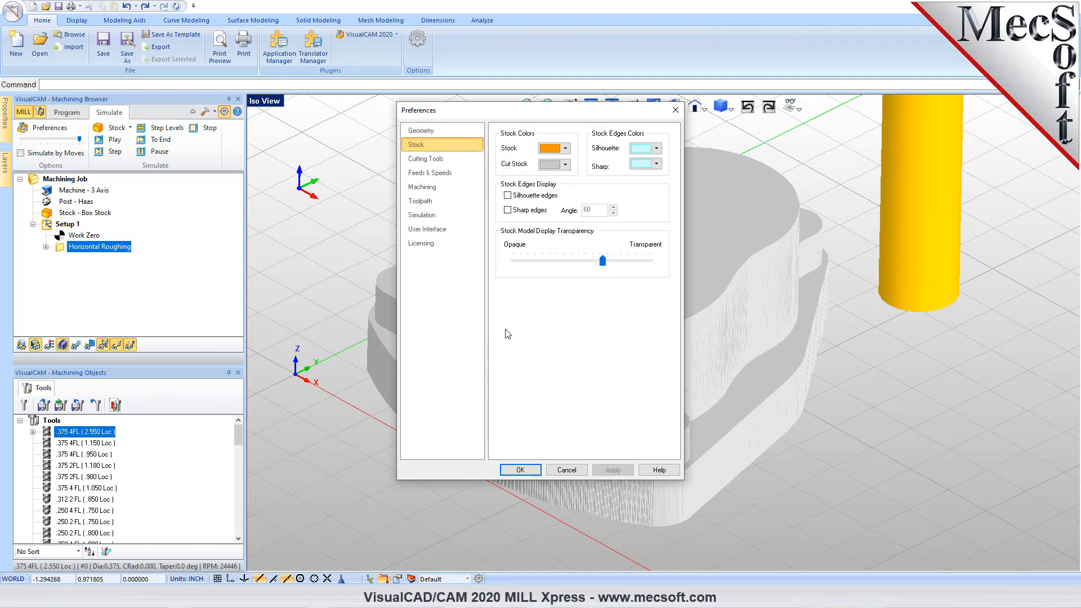
pyautogui.click(566, 165)
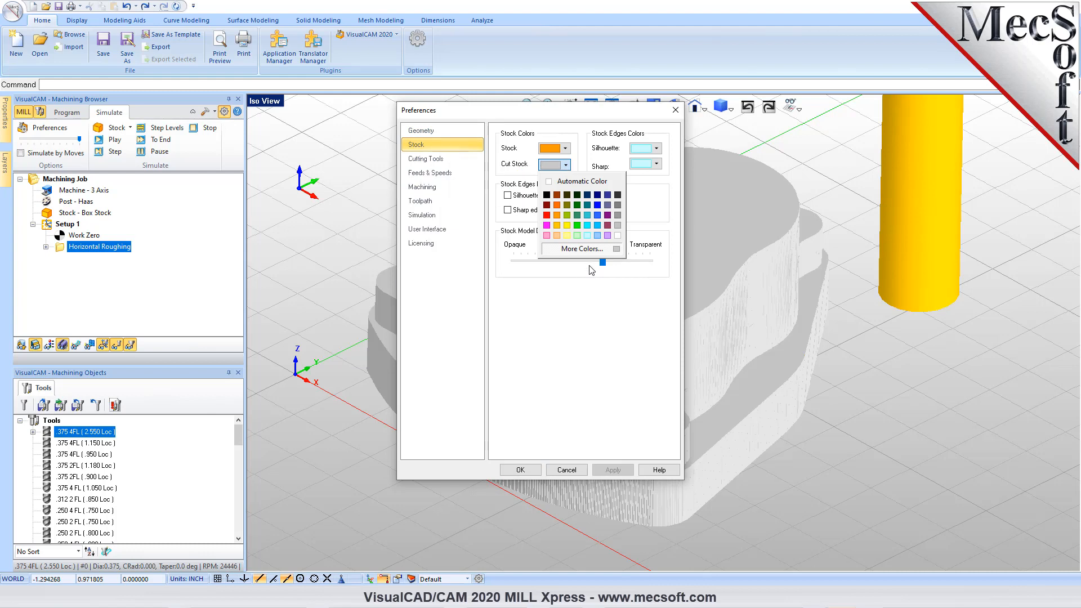
pyautogui.click(586, 225)
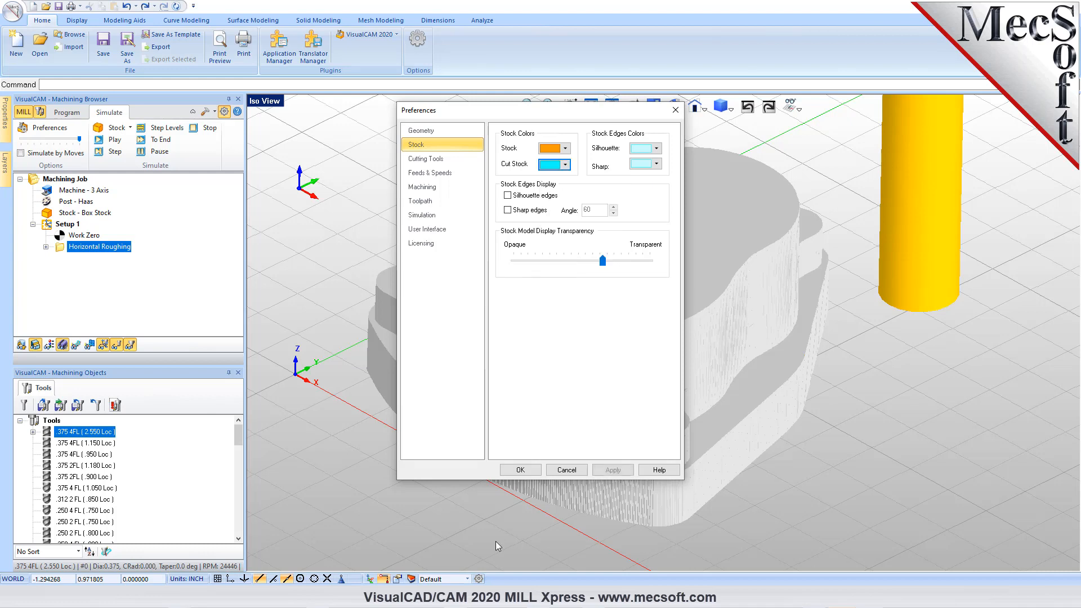
pyautogui.click(520, 470)
pyautogui.moveTo(643, 502)
pyautogui.mouseDown(button='right')
pyautogui.moveTo(644, 449)
pyautogui.moveTo(631, 521)
pyautogui.mouseUp(button='right')
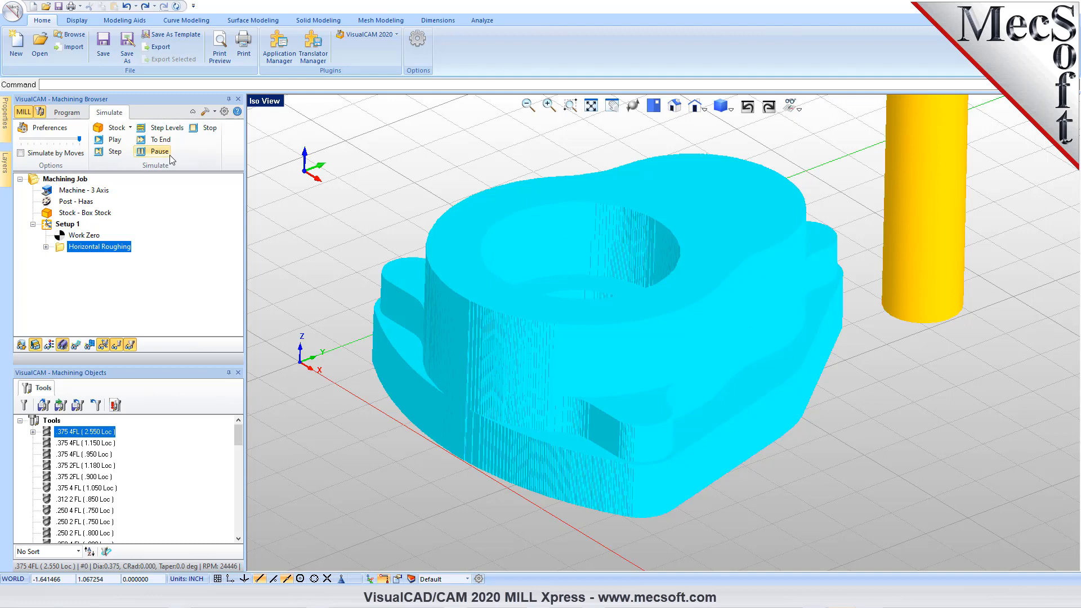
# - Start a 3 Axis Parallel Finishing operation and look through its list of available tools
pyautogui.click(65, 115)
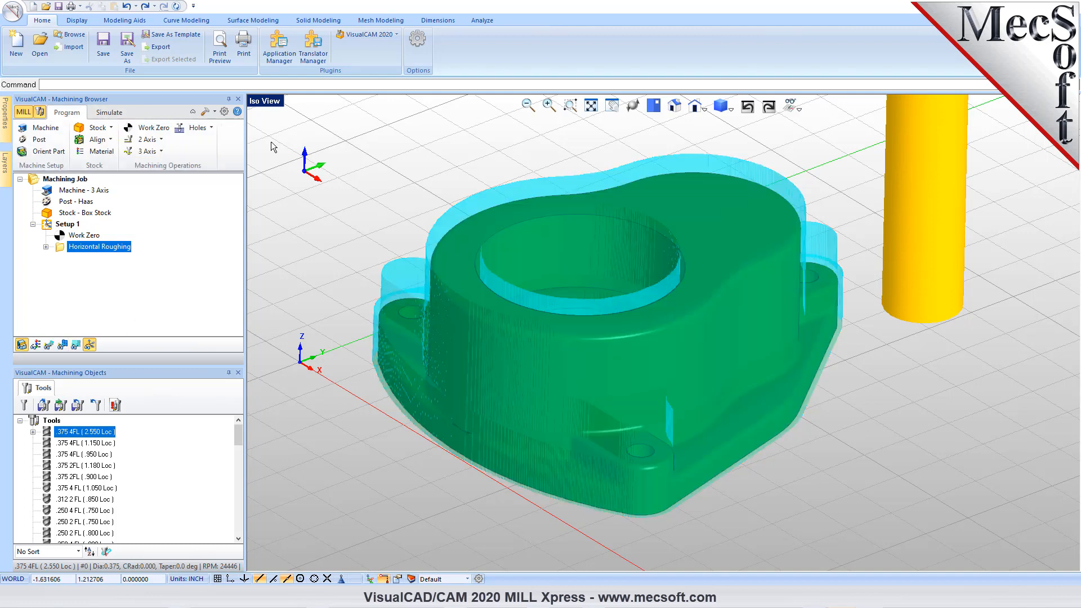
pyautogui.click(162, 151)
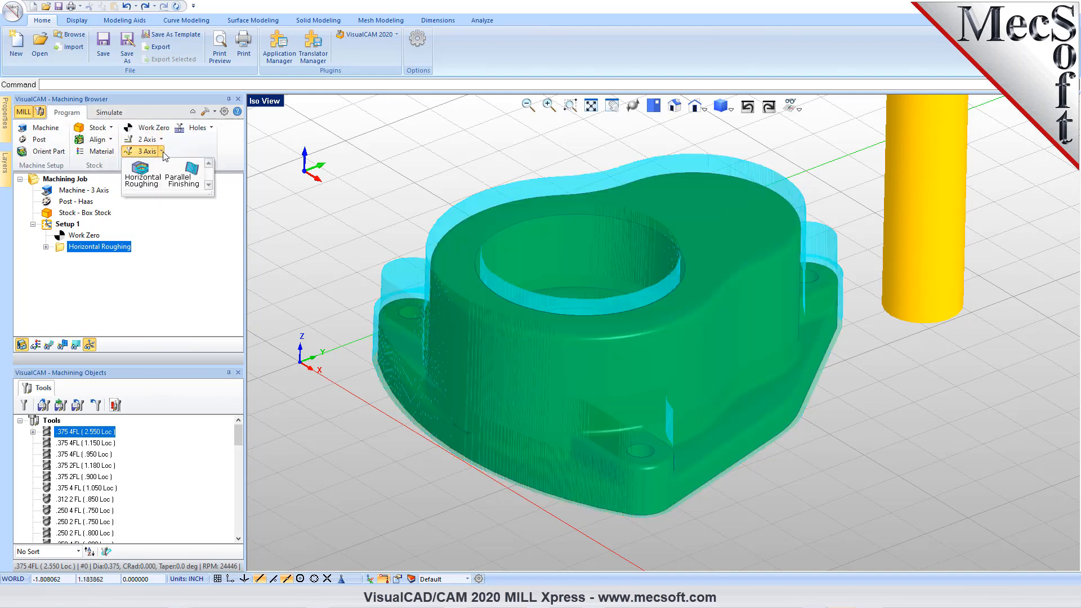
pyautogui.click(193, 187)
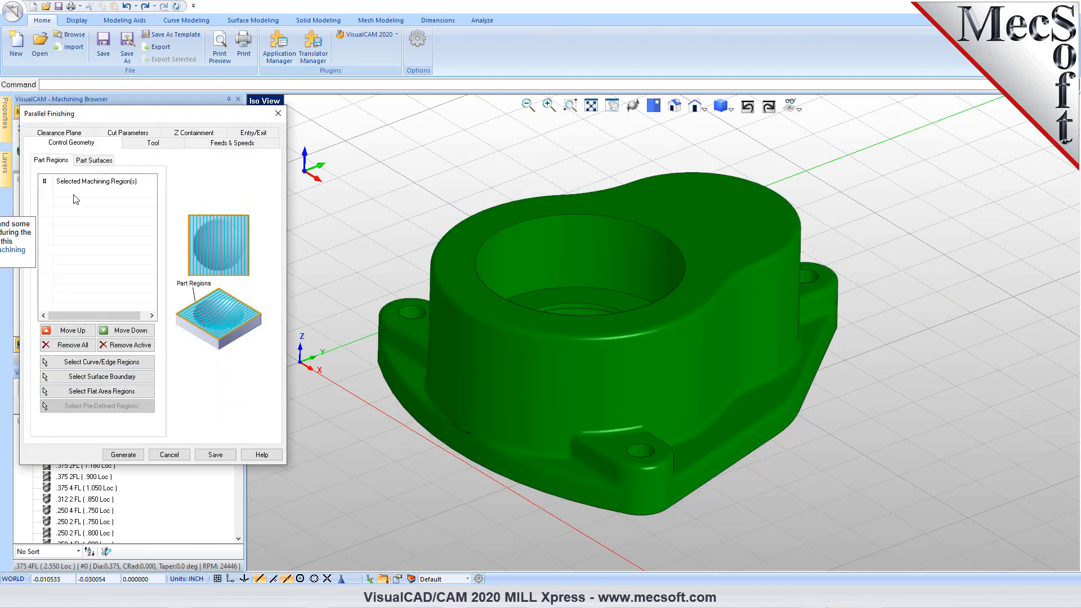
pyautogui.click(152, 145)
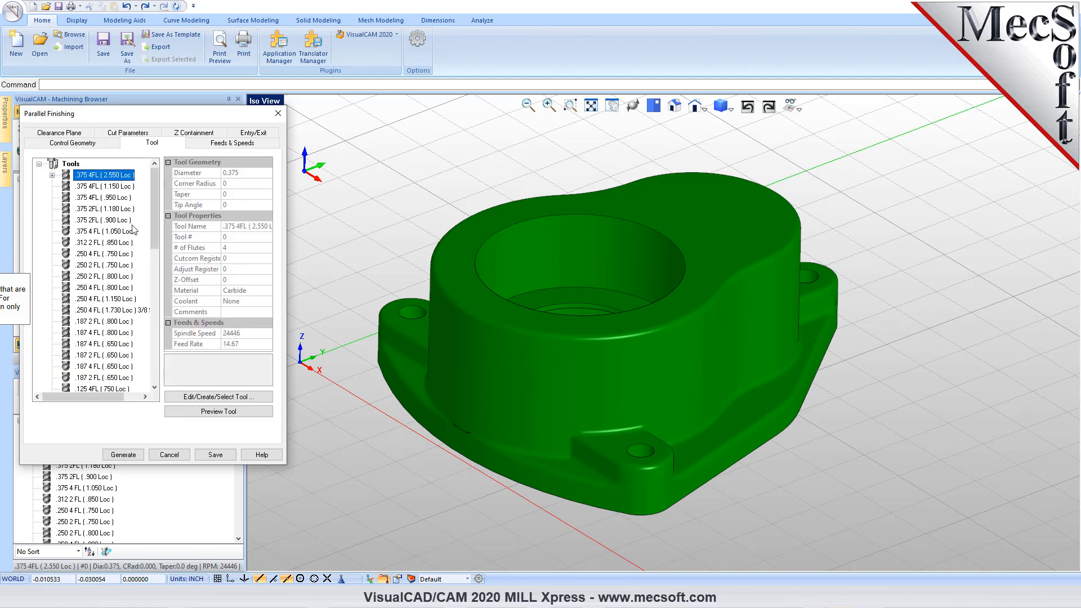
pyautogui.scroll(-5, 130, 229)
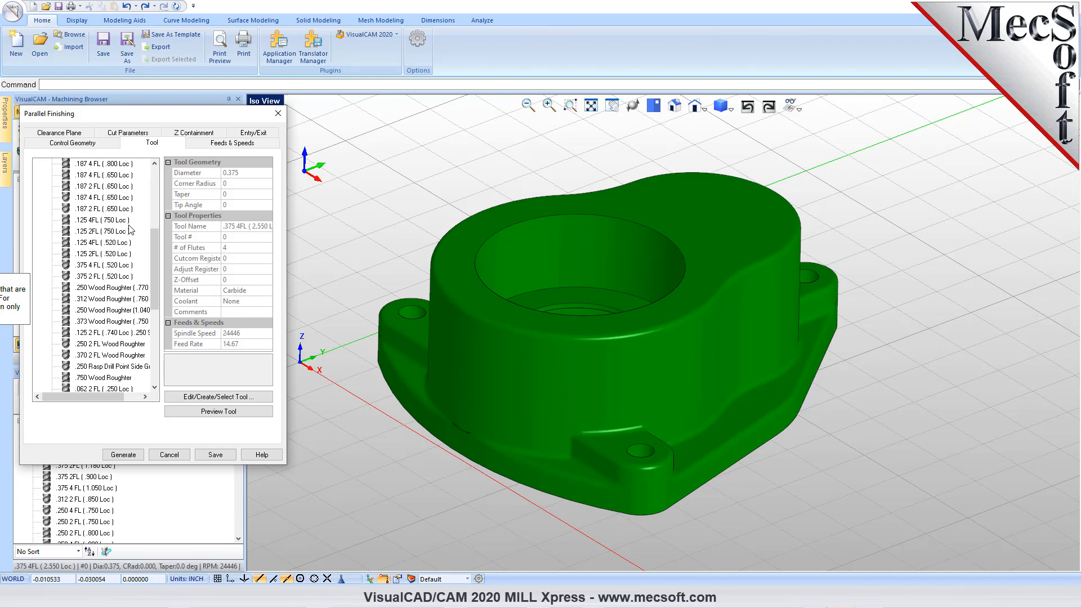
pyautogui.scroll(-6, 130, 229)
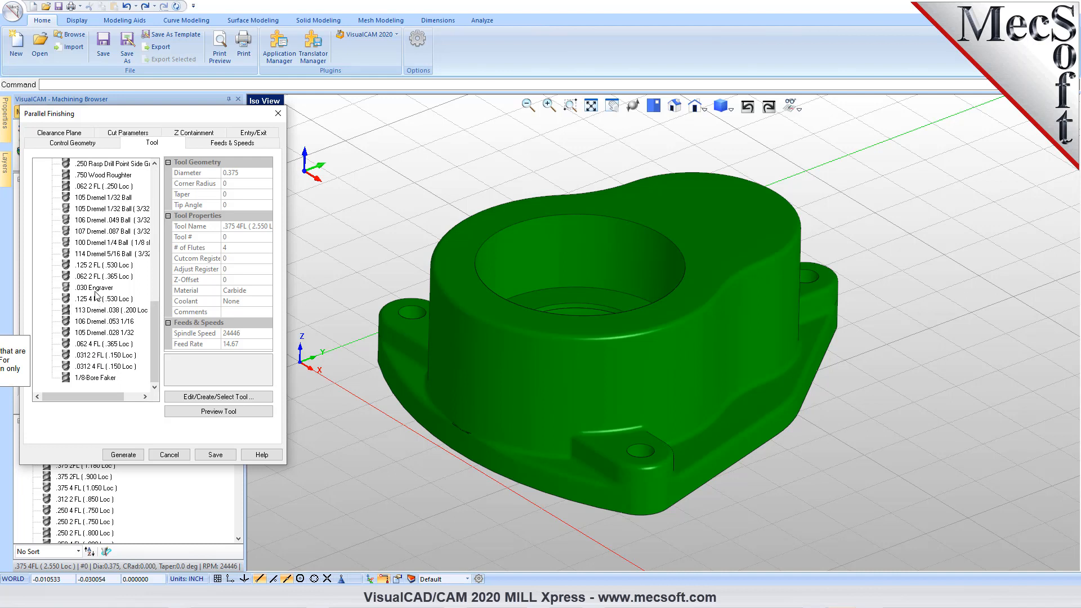
pyautogui.scroll(4, 98, 291)
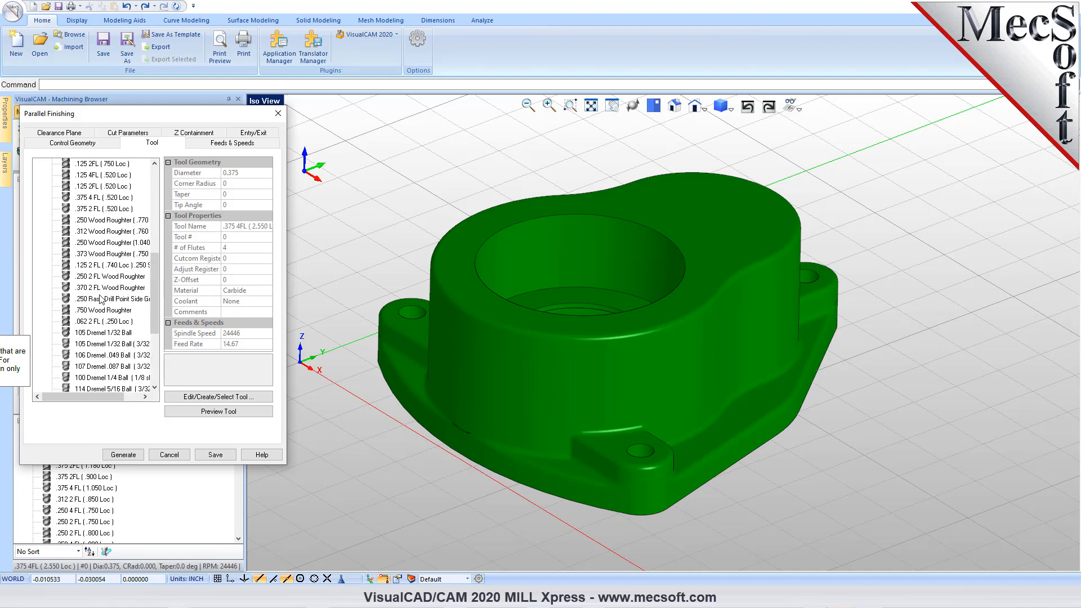
# - Create a corner radius mill with a 0.375 tool diameter, save it as new tool CRadMill1, and select it for the operation
pyautogui.click(216, 397)
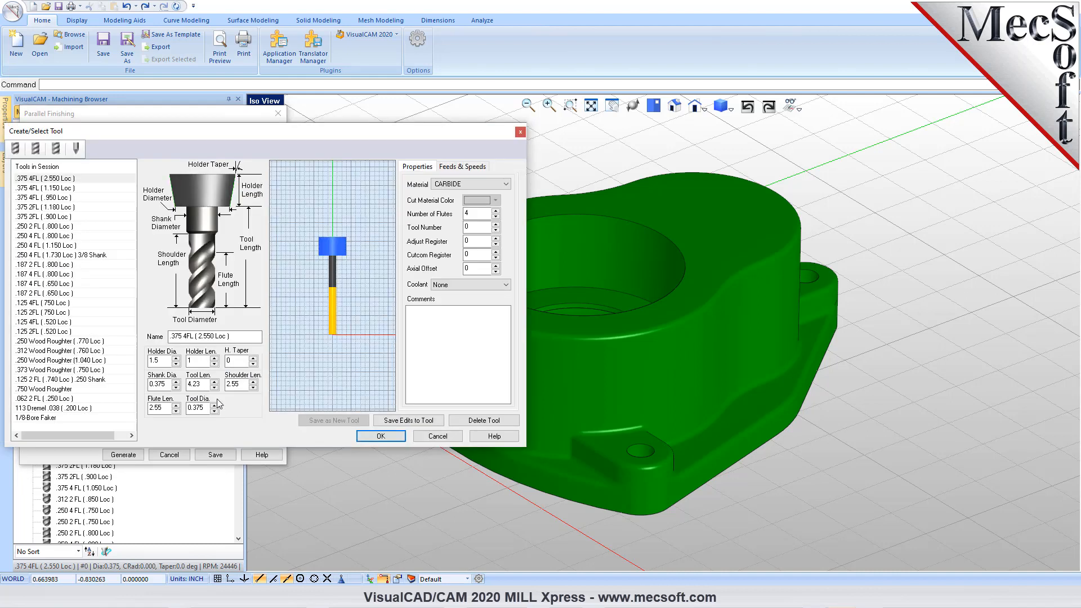
pyautogui.click(55, 149)
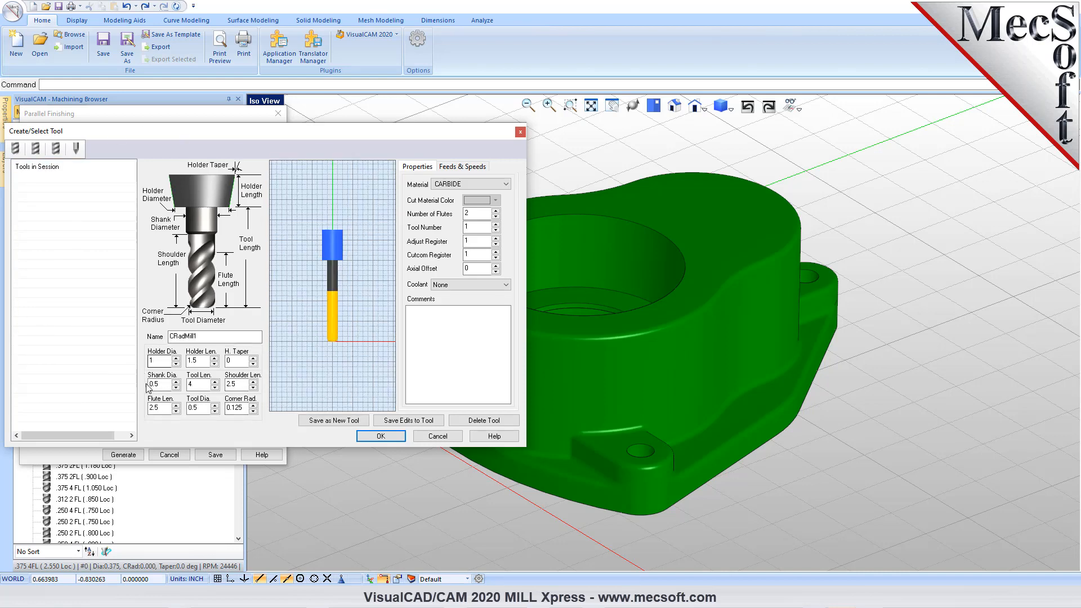
pyautogui.moveTo(200, 410); pyautogui.dragTo(172, 404)
pyautogui.write('0.')
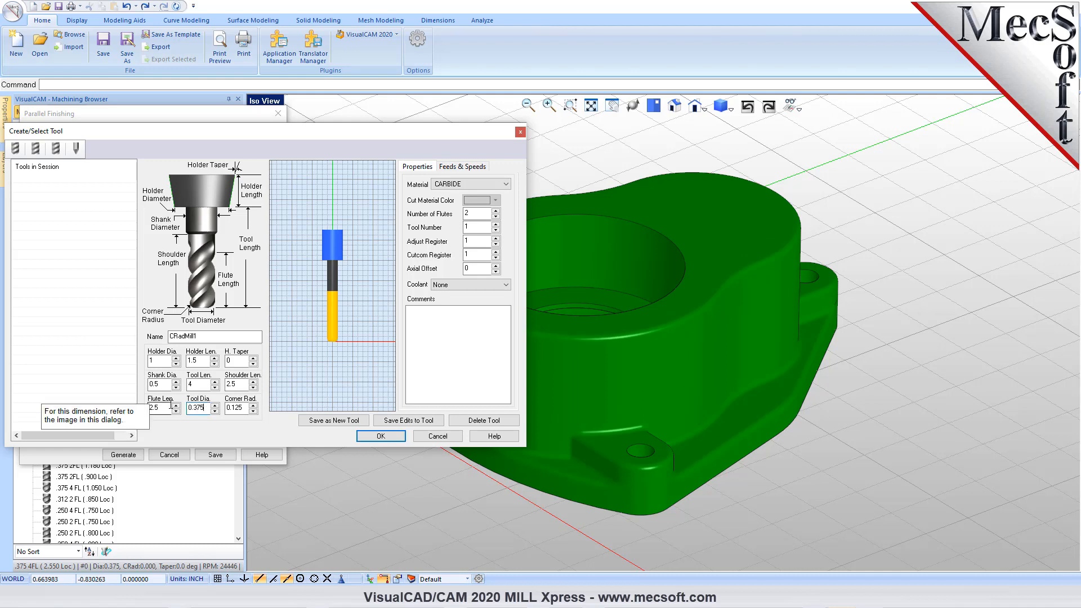
pyautogui.write('375')
pyautogui.click(171, 406)
pyautogui.click(246, 337)
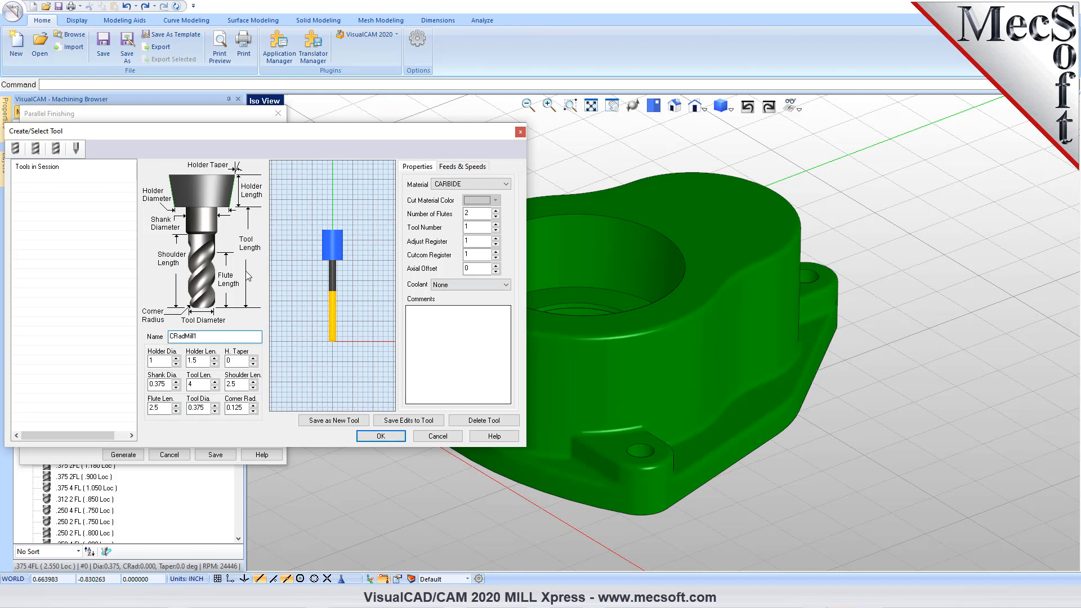
pyautogui.click(338, 422)
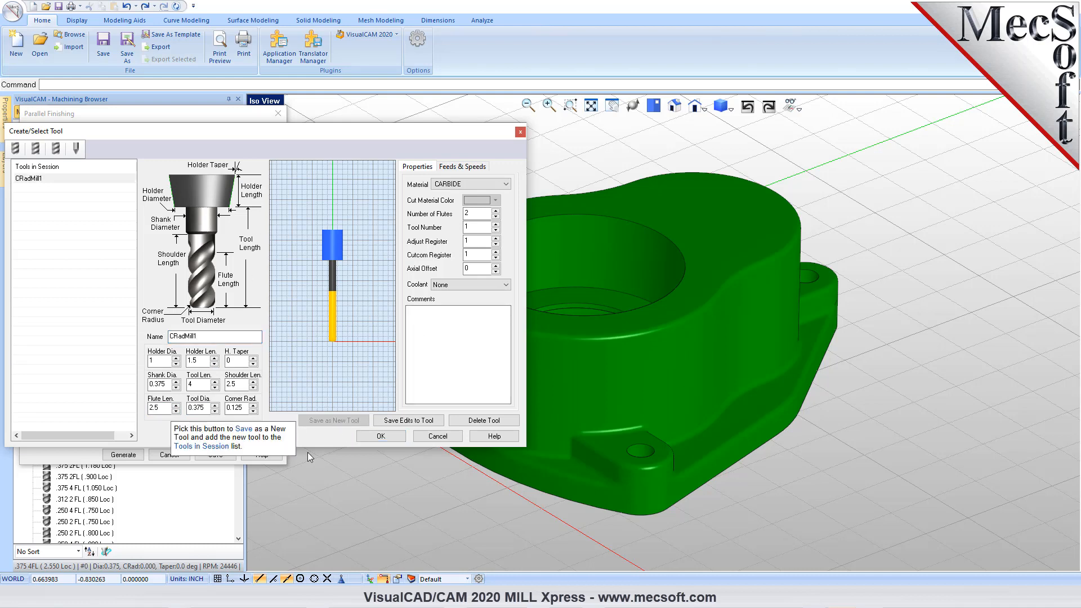
pyautogui.click(381, 437)
pyautogui.scroll(-3, 134, 338)
pyautogui.click(89, 378)
# - Review the finishing operation's feeds and speeds, clearance plane, cut parameters including stepover, and Z containment settings
pyautogui.moveTo(198, 118); pyautogui.dragTo(234, 137)
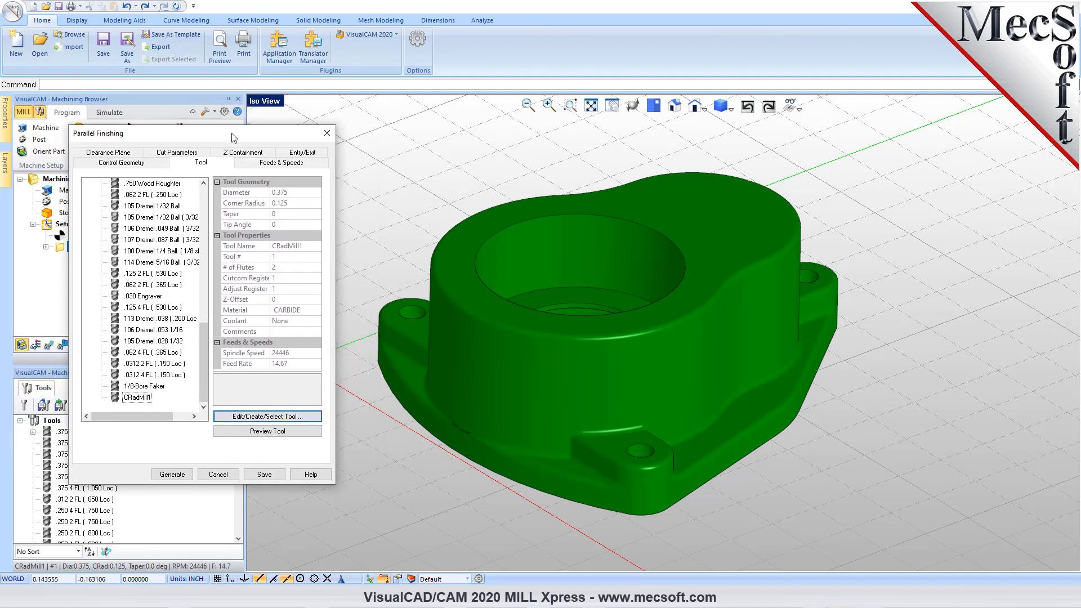
pyautogui.click(281, 163)
pyautogui.click(120, 436)
pyautogui.click(109, 153)
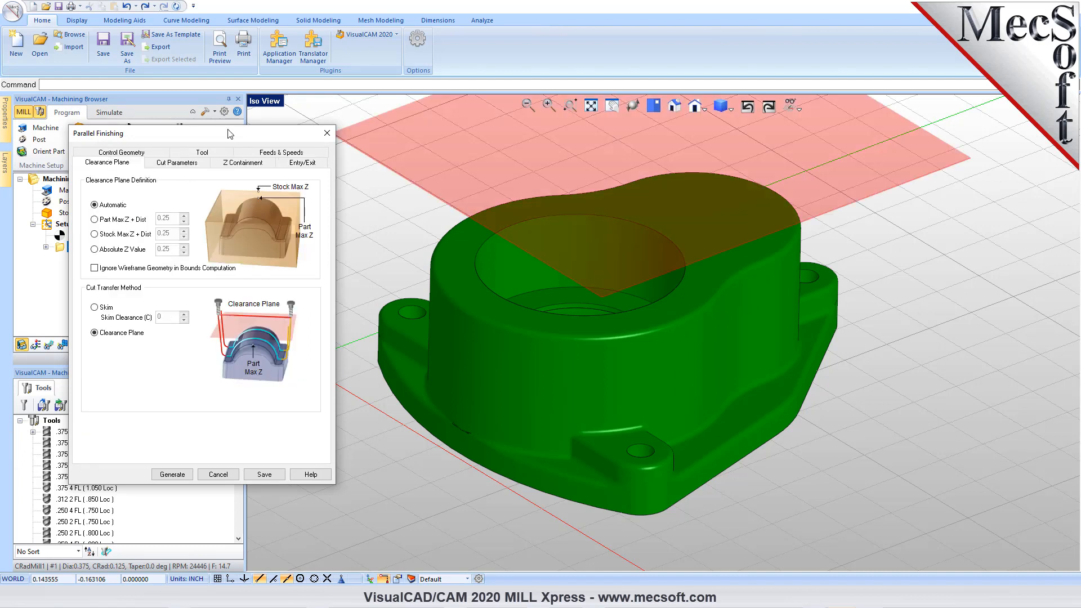
pyautogui.click(188, 163)
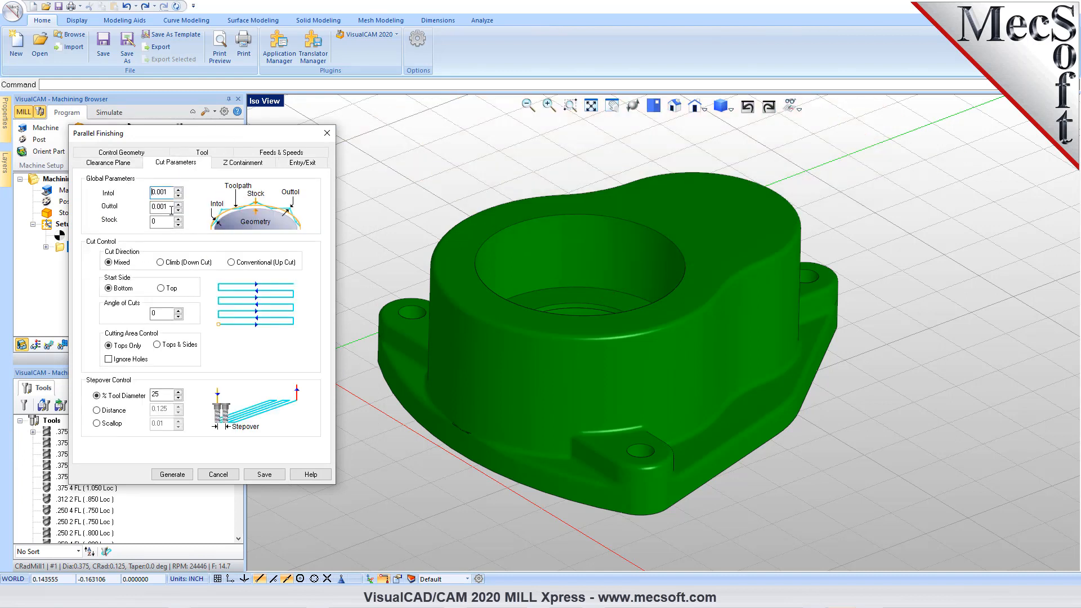
pyautogui.moveTo(164, 226)
pyautogui.moveTo(112, 292)
pyautogui.moveTo(166, 396)
pyautogui.moveTo(166, 395); pyautogui.dragTo(148, 394)
pyautogui.click(247, 167)
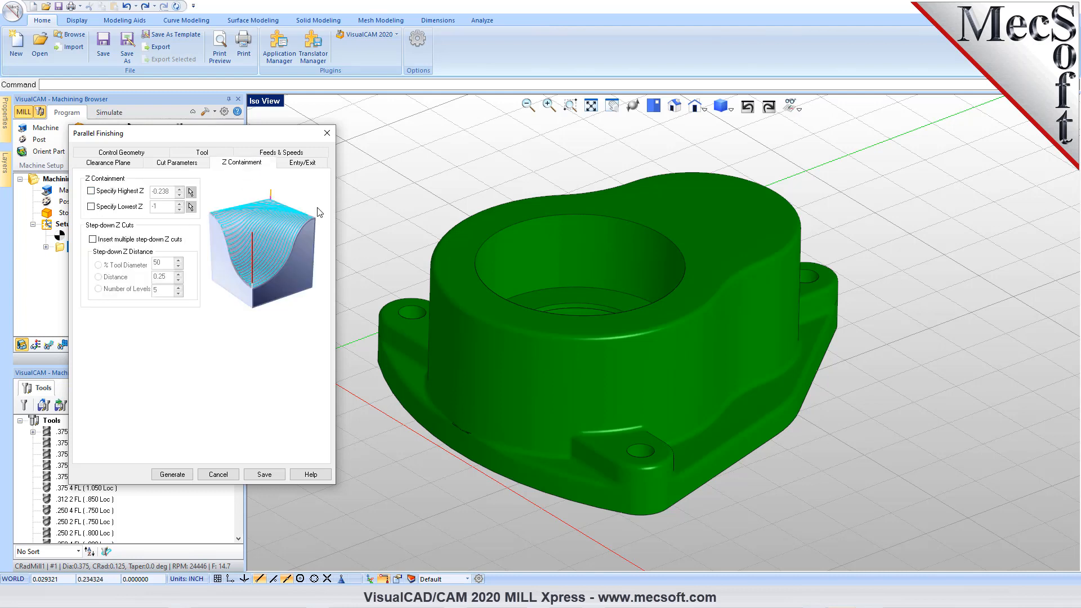
# - Set the entry Engage Motion to Radial, keep Straight cut connections, and generate the Parallel Finishing toolpath
pyautogui.click(318, 163)
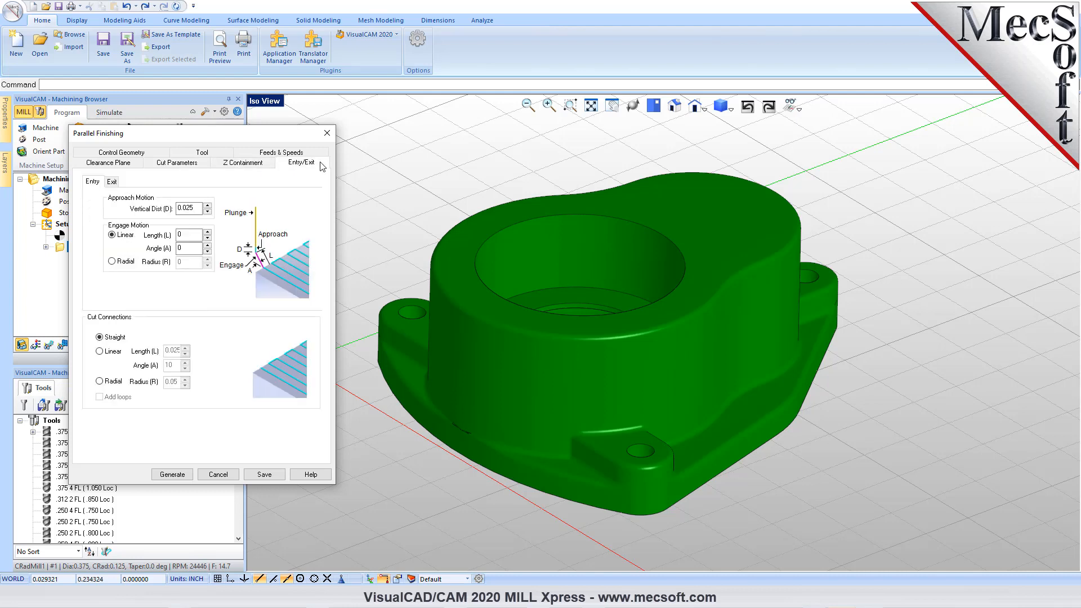
pyautogui.click(112, 262)
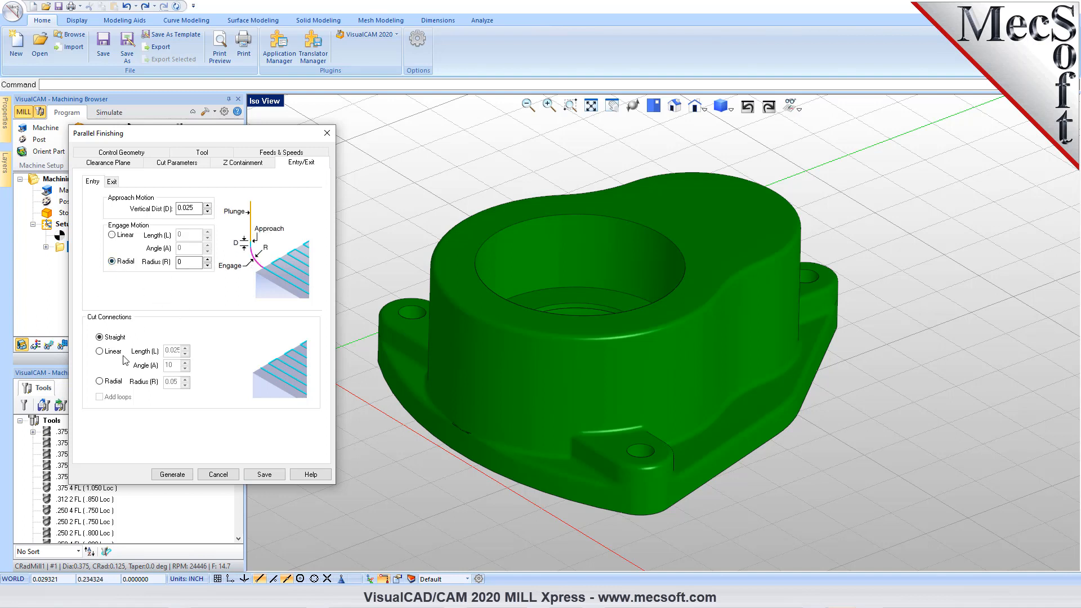
pyautogui.click(97, 351)
pyautogui.click(98, 336)
pyautogui.click(173, 474)
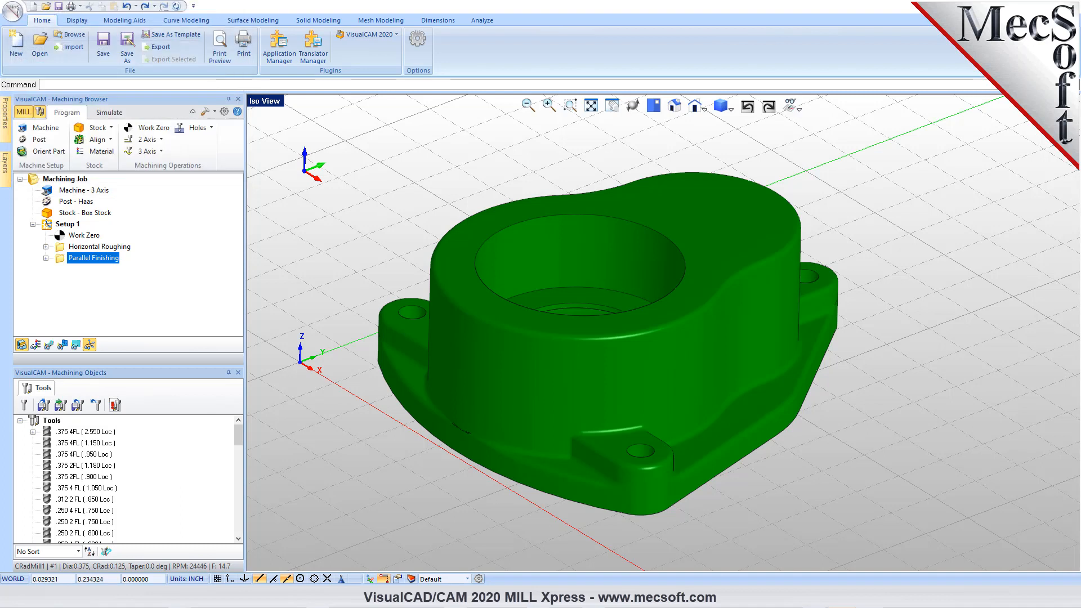
# - Display the Parallel Finishing toolpath on the part, then play its cut simulation through to the end
pyautogui.click(49, 344)
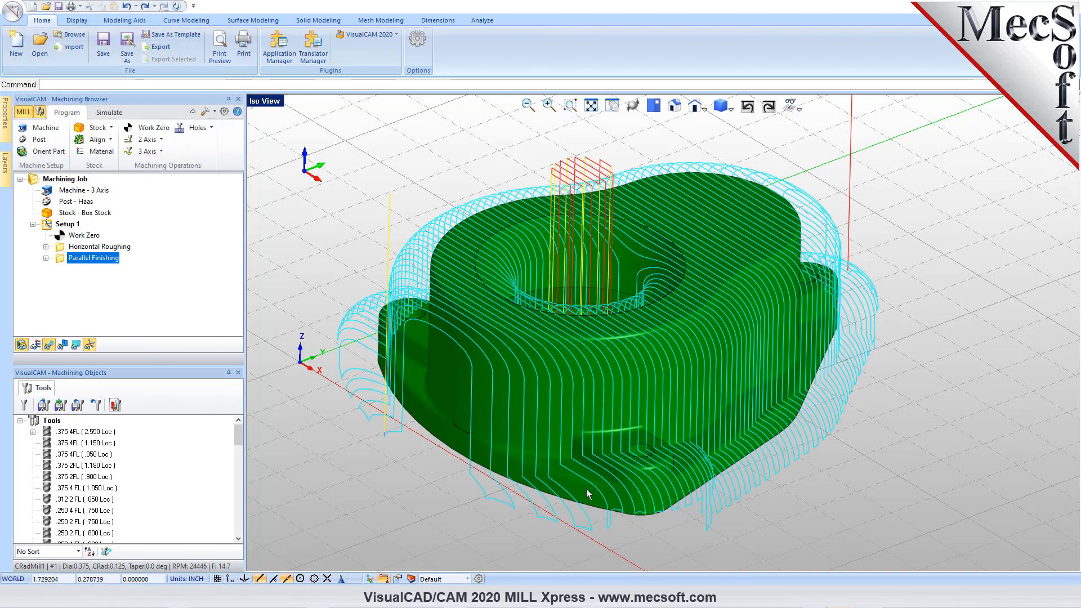
pyautogui.moveTo(619, 372)
pyautogui.mouseDown(button='middle')
pyautogui.moveTo(619, 431)
pyautogui.moveTo(615, 372)
pyautogui.mouseUp(button='middle')
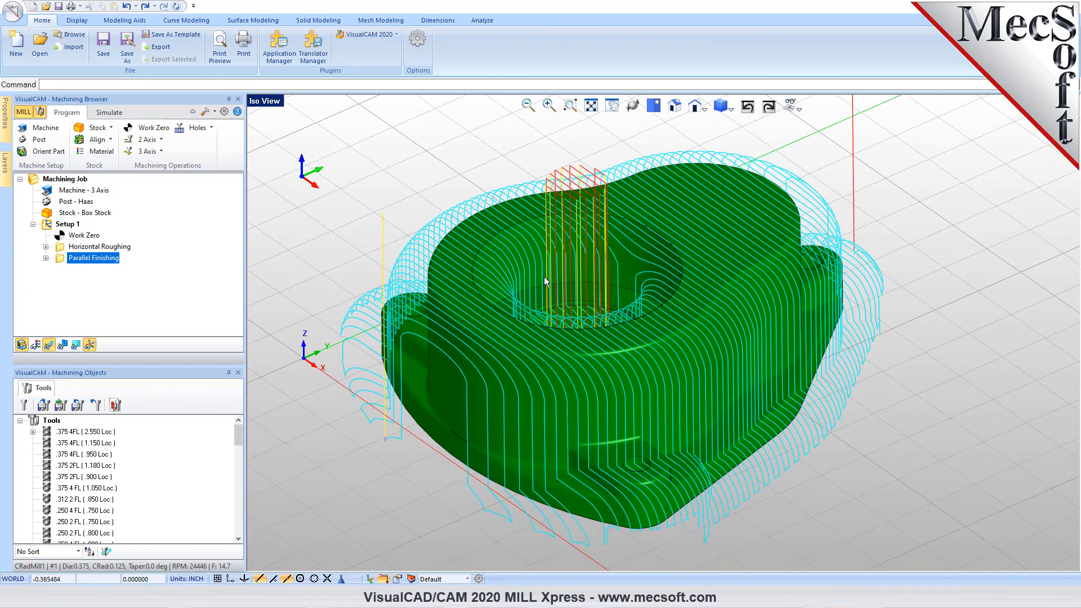
pyautogui.click(110, 113)
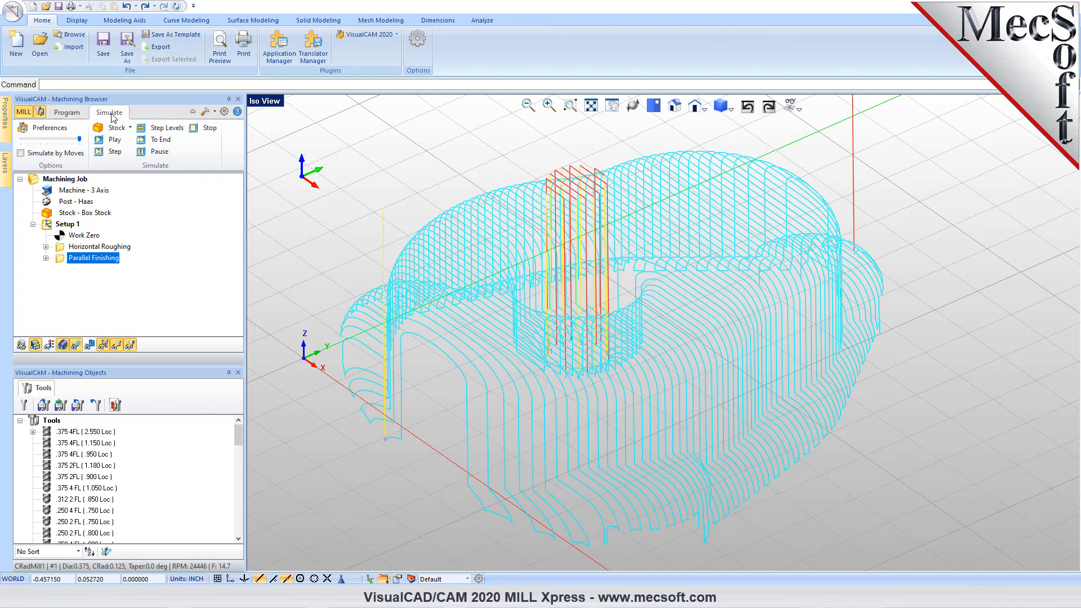
pyautogui.click(111, 139)
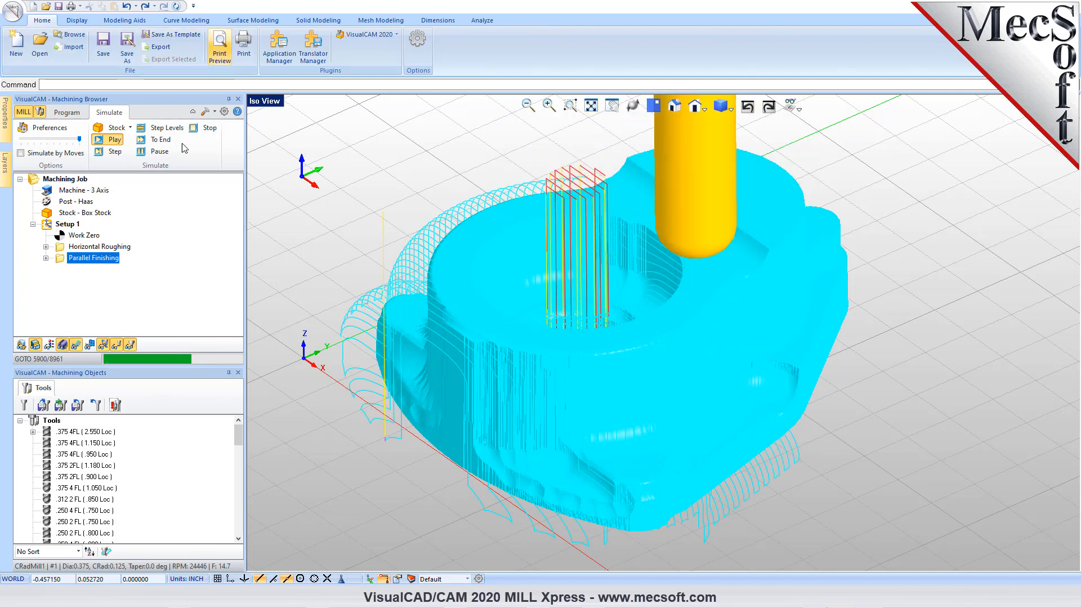
pyautogui.click(165, 142)
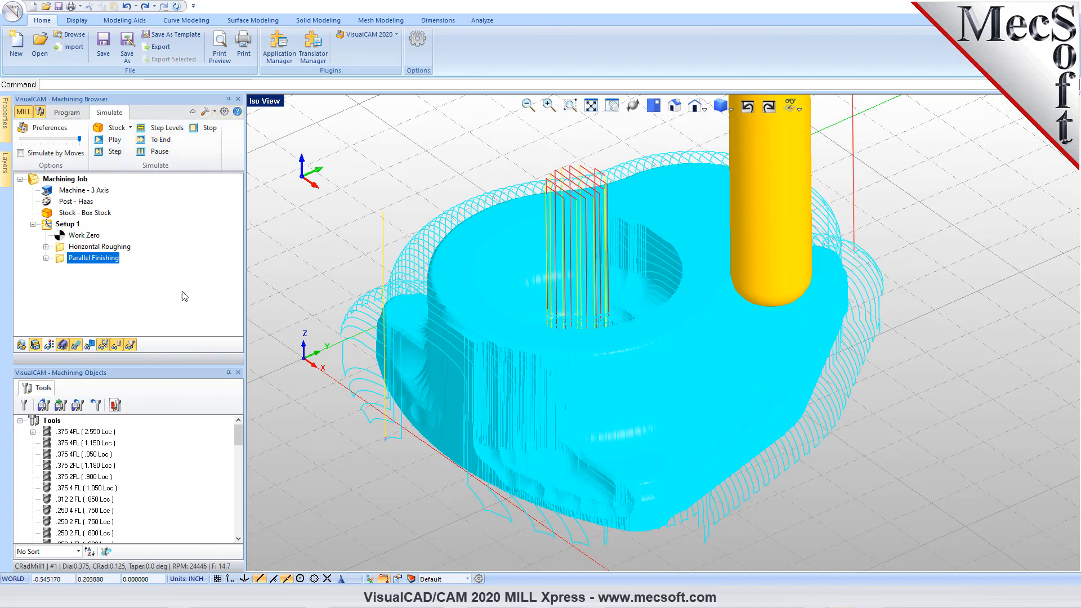
# - Edit the Parallel Finishing tool to 0.125 tool and shank diameter, 0.02 corner radius, tool length 3, flute length 1.5 and shoulder length 2.5
pyautogui.doubleClick(62, 259)
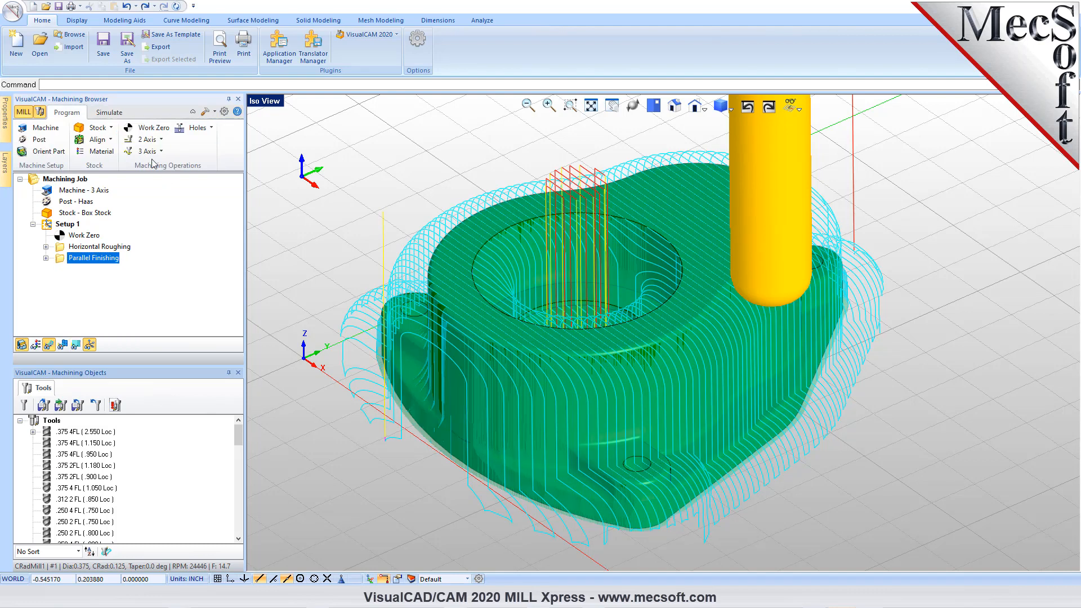
pyautogui.click(152, 143)
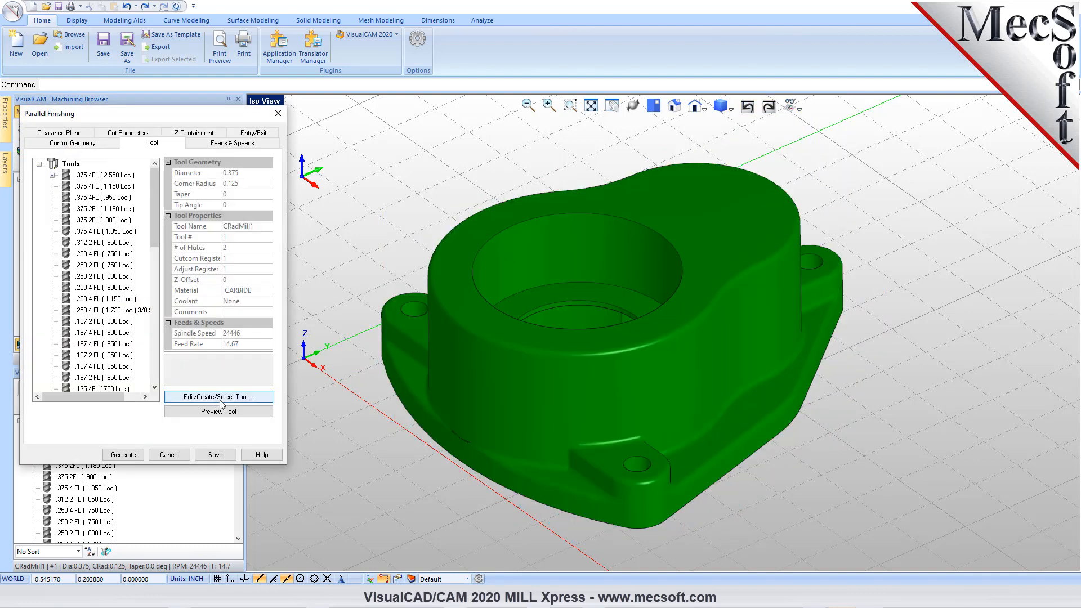
pyautogui.click(272, 395)
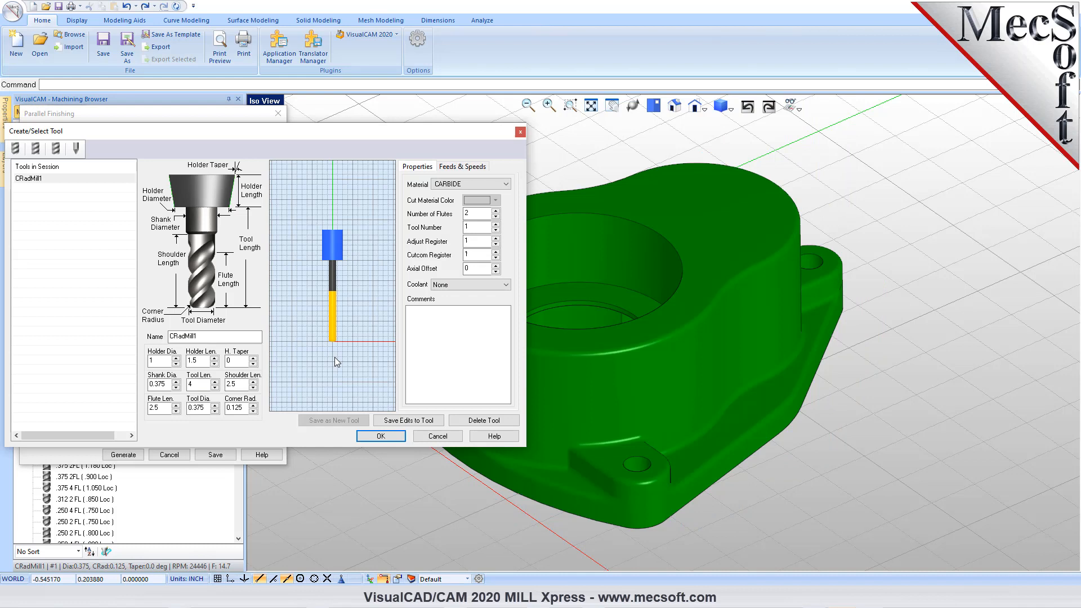
pyautogui.click(196, 408)
pyautogui.click(239, 385)
pyautogui.click(202, 384)
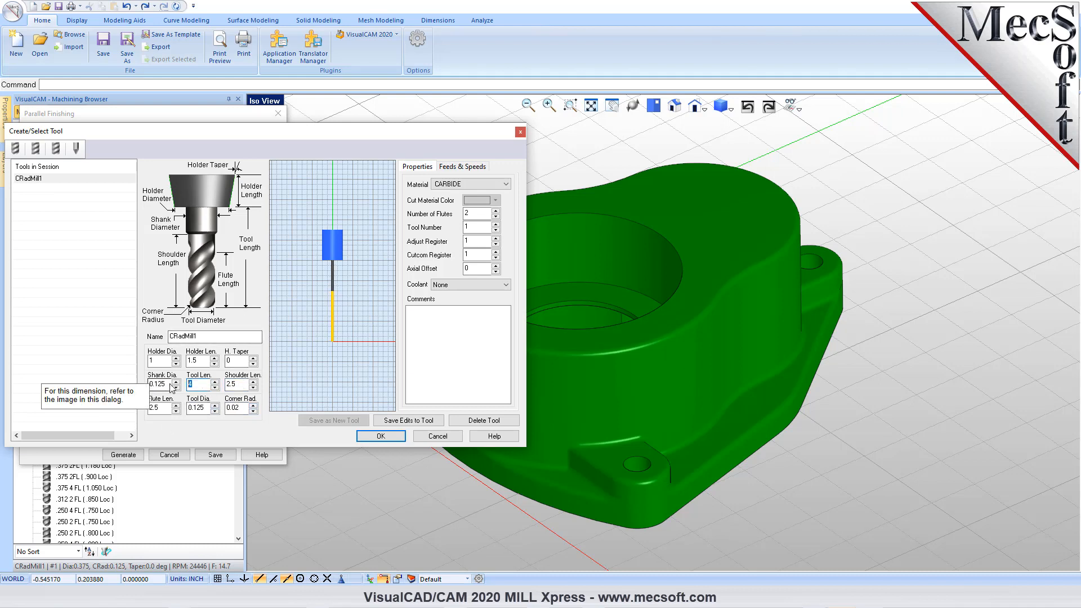
pyautogui.write('3')
pyautogui.click(163, 409)
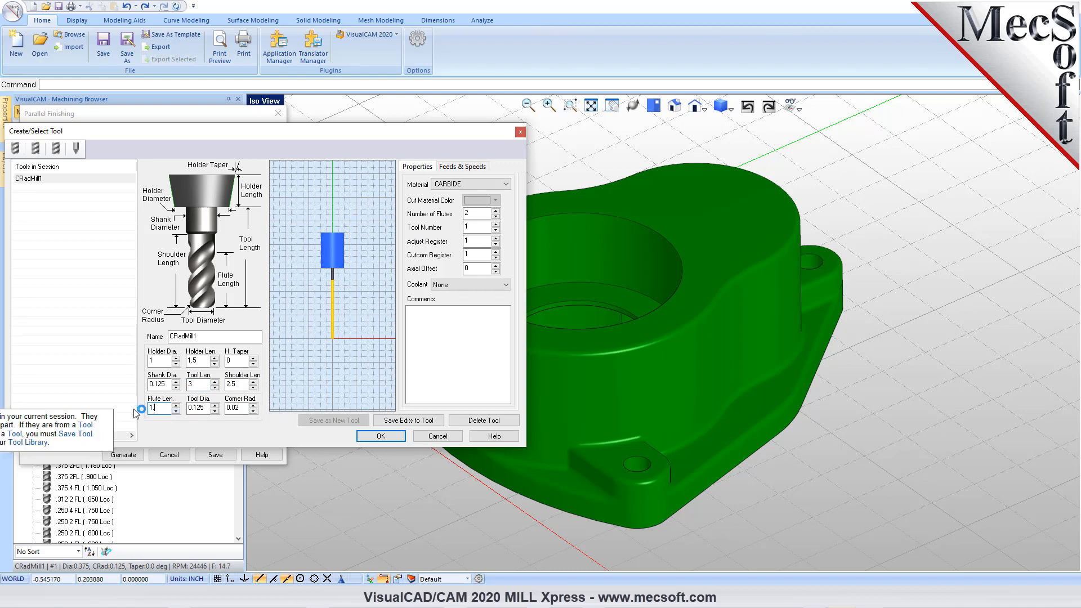
pyautogui.click(245, 384)
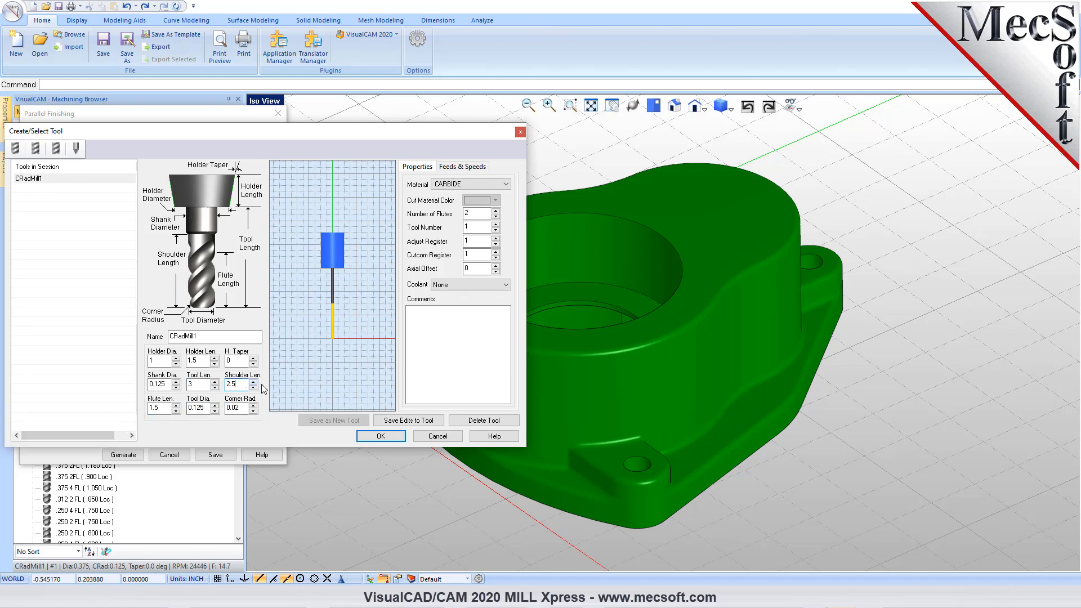
# - Name the tool CRadMill-0.125Dia and save it as a new tool with a non-repeated tool number
pyautogui.click(209, 337)
pyautogui.press('BackSpace')
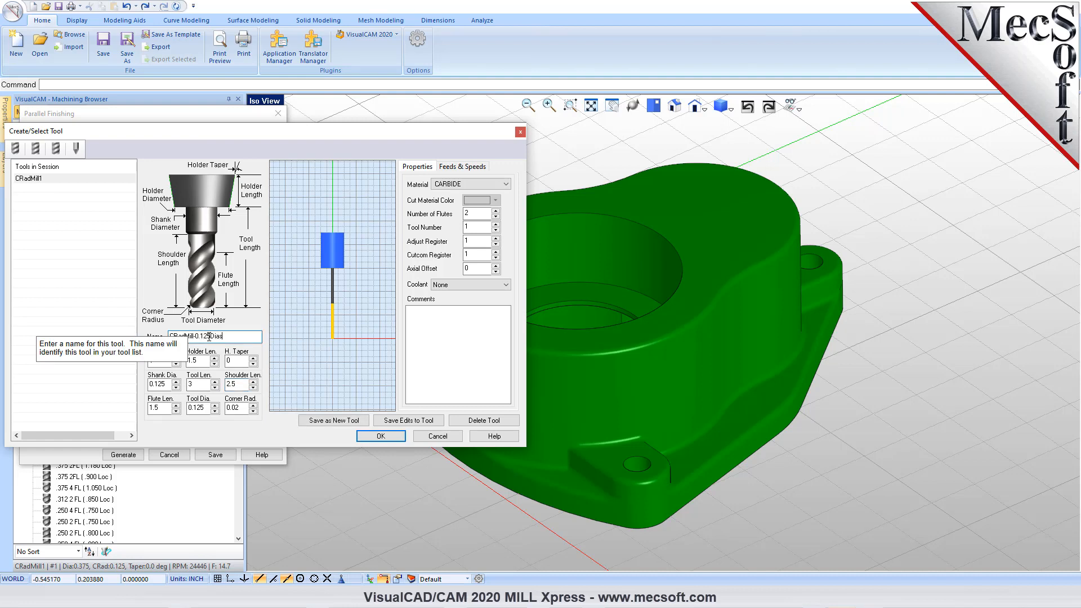
pyautogui.click(335, 420)
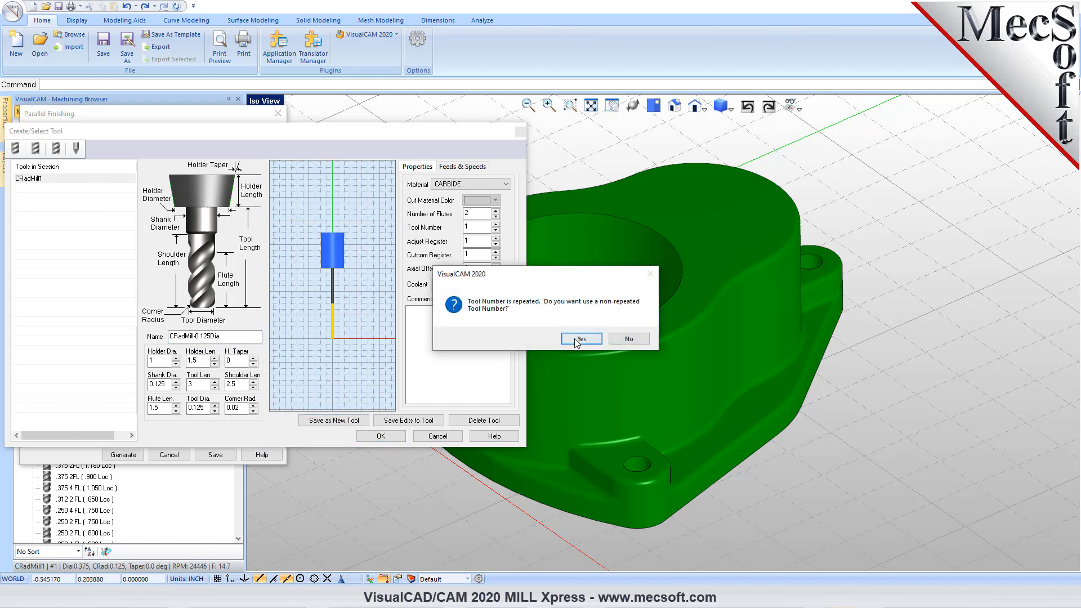
pyautogui.click(576, 340)
pyautogui.click(381, 436)
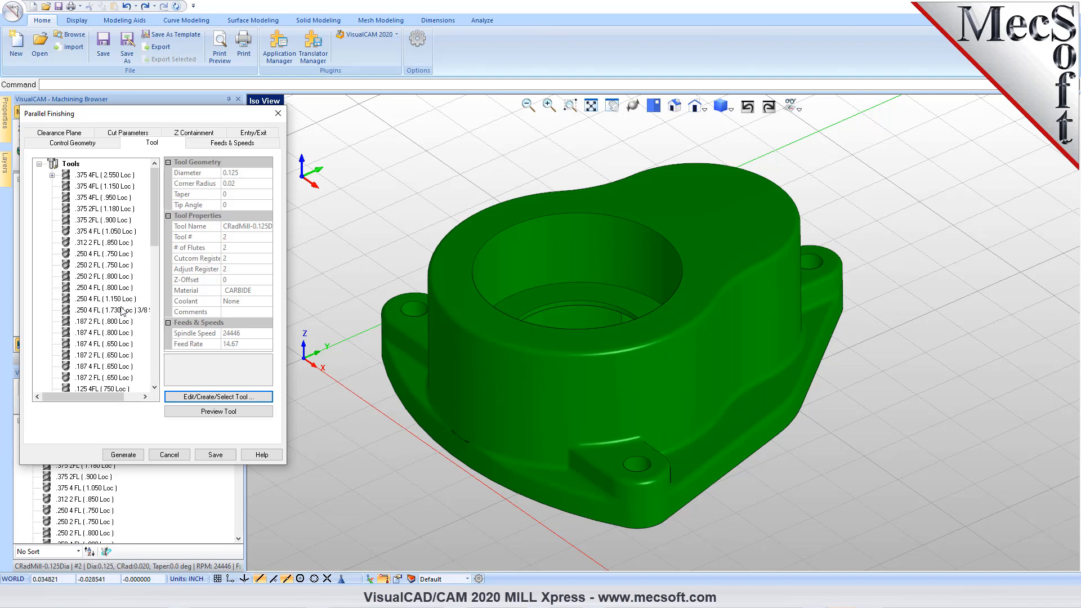
# - Assign the CRadMill-0.125Dia tool to the Parallel Finishing operation and regenerate its toolpath
pyautogui.moveTo(151, 205); pyautogui.dragTo(152, 347)
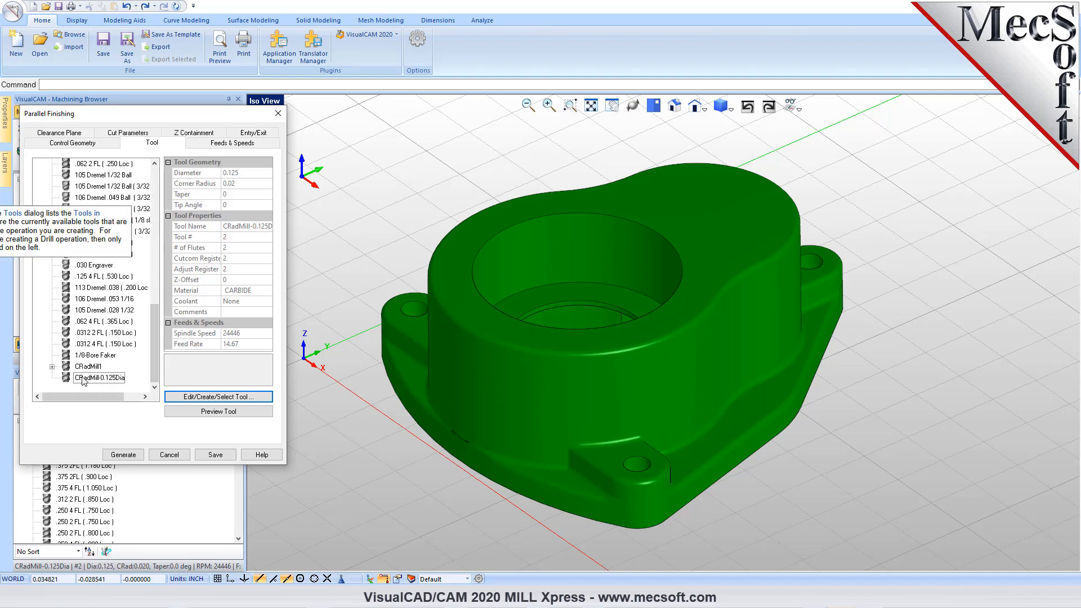
pyautogui.click(83, 378)
pyautogui.click(133, 458)
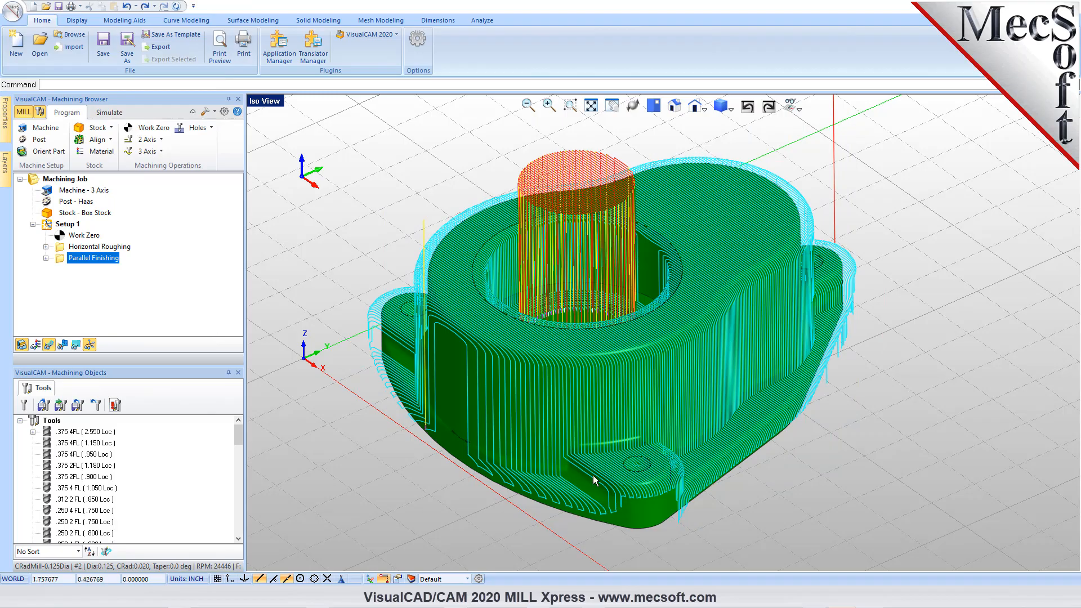
# - Simulate the regenerated Parallel Finishing toolpath through to the end and inspect the cut stock
pyautogui.moveTo(631, 396)
pyautogui.mouseDown(button='middle')
pyautogui.moveTo(633, 449)
pyautogui.moveTo(632, 376)
pyautogui.moveTo(631, 394)
pyautogui.mouseUp(button='middle')
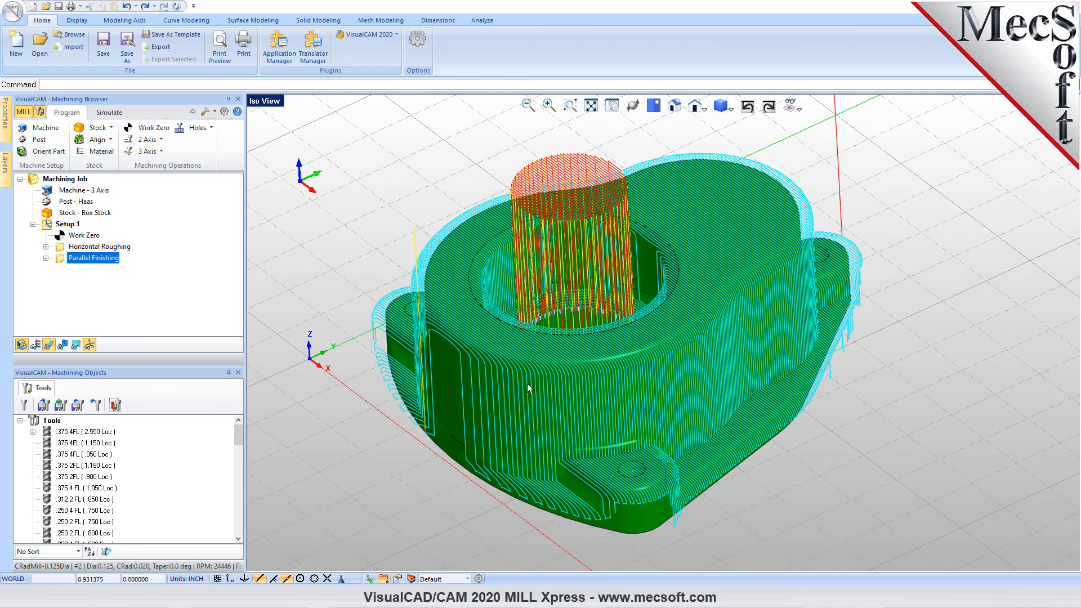
pyautogui.click(109, 113)
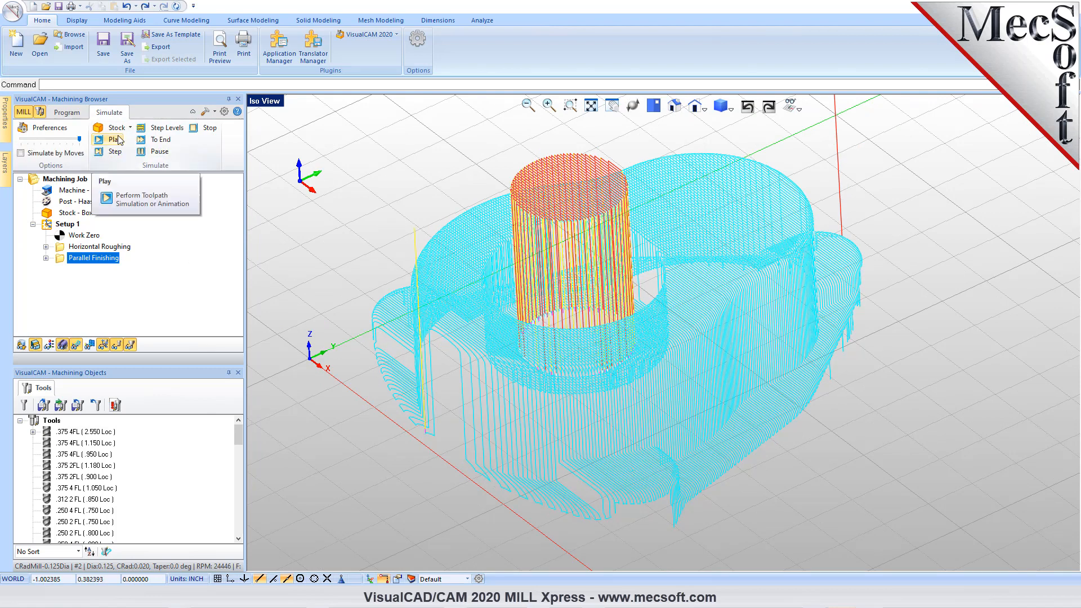
pyautogui.click(115, 139)
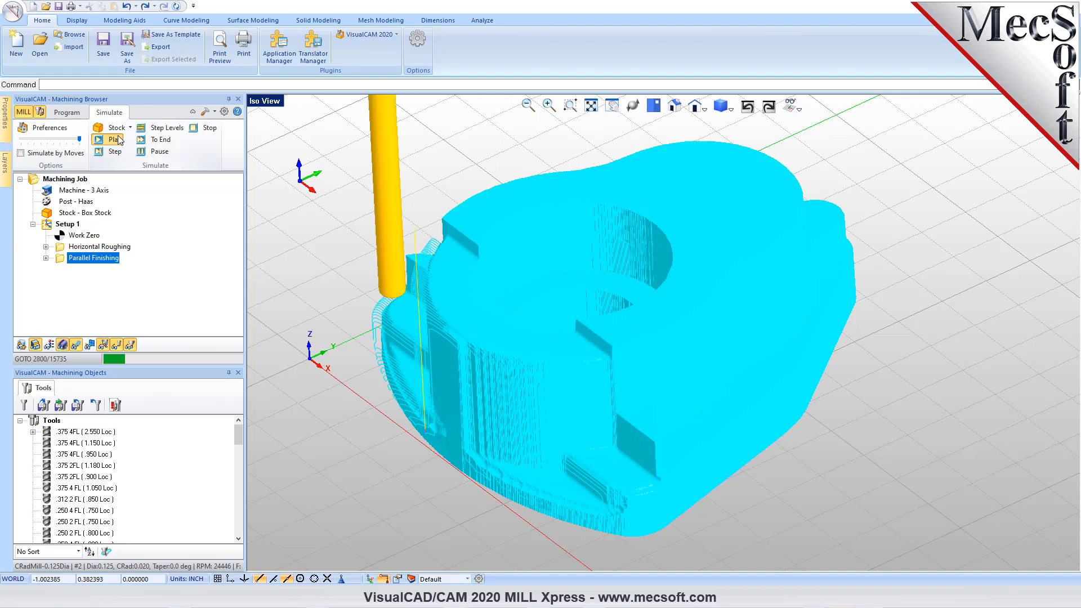
pyautogui.click(164, 141)
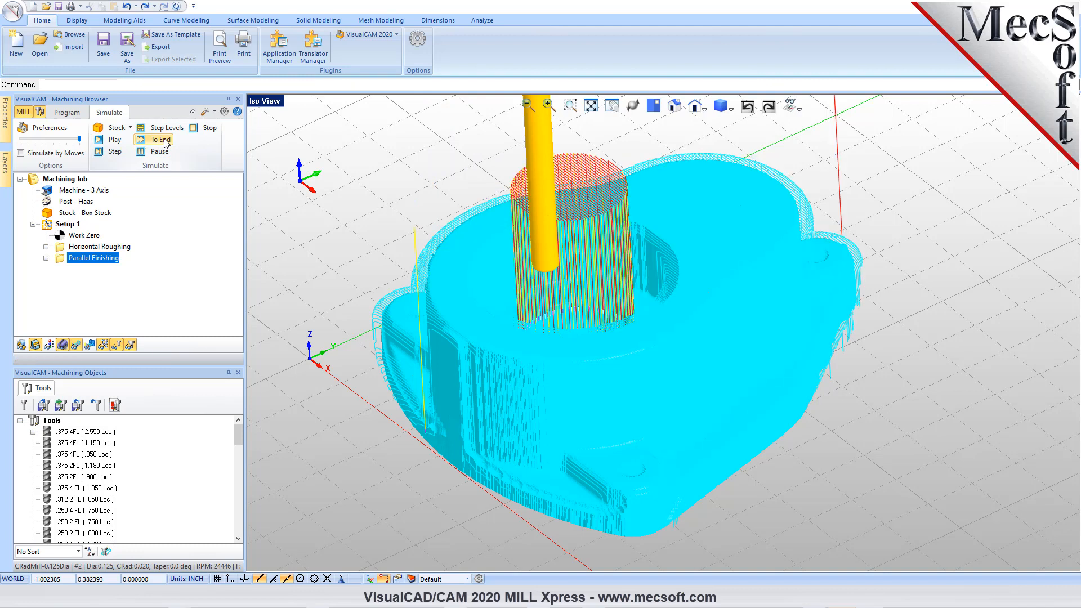
pyautogui.moveTo(734, 428)
pyautogui.mouseDown(button='middle')
pyautogui.moveTo(733, 384)
pyautogui.moveTo(738, 442)
pyautogui.moveTo(724, 499)
pyautogui.moveTo(736, 445)
pyautogui.mouseUp(button='middle')
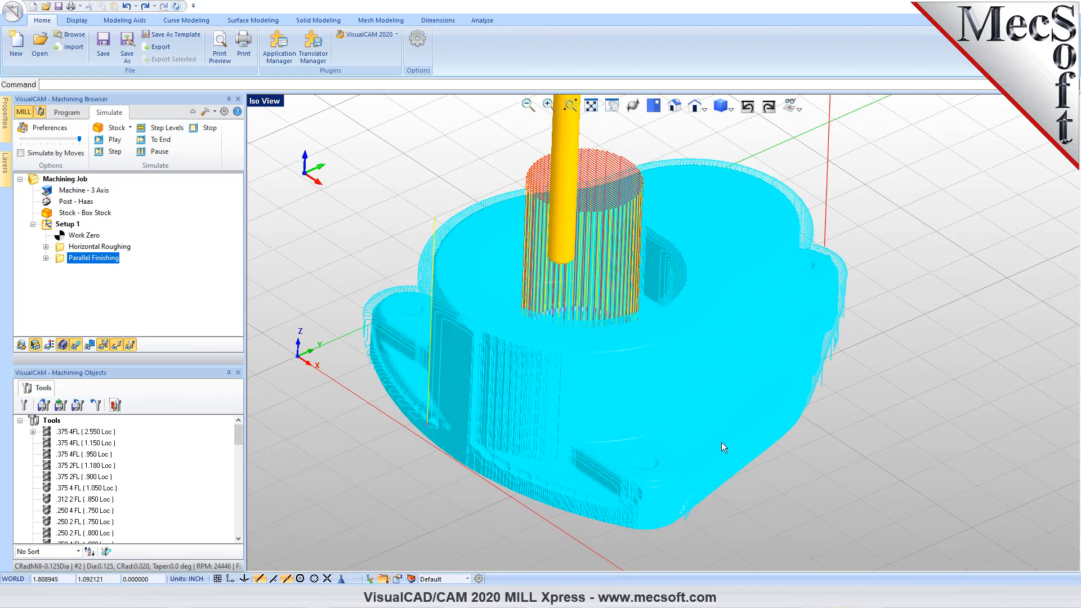
# - Change the cut stock color to light purple in the CAM stock preferences
pyautogui.click(224, 112)
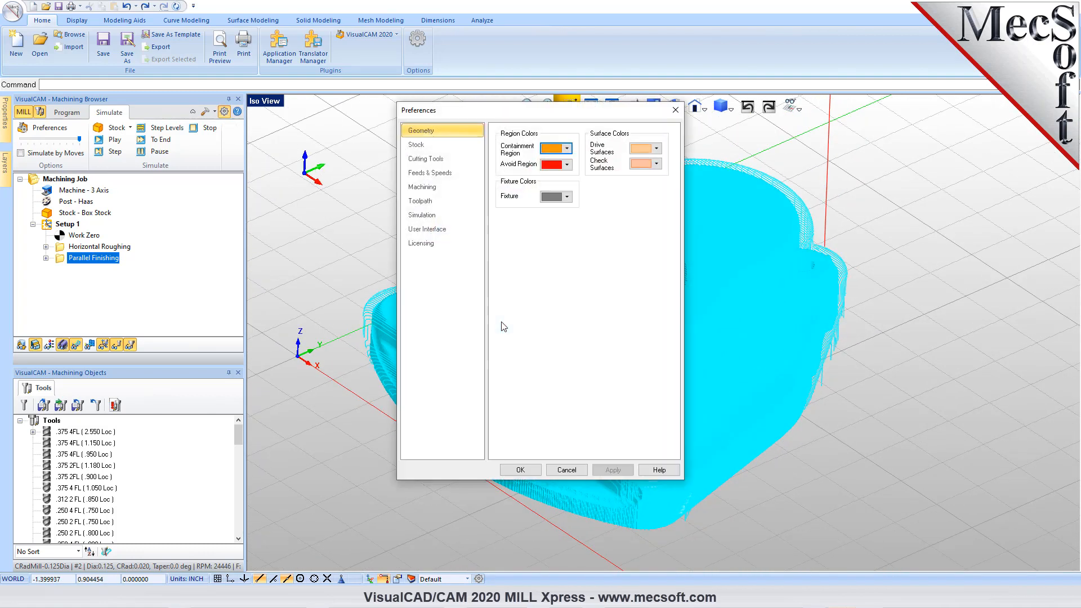
pyautogui.click(427, 145)
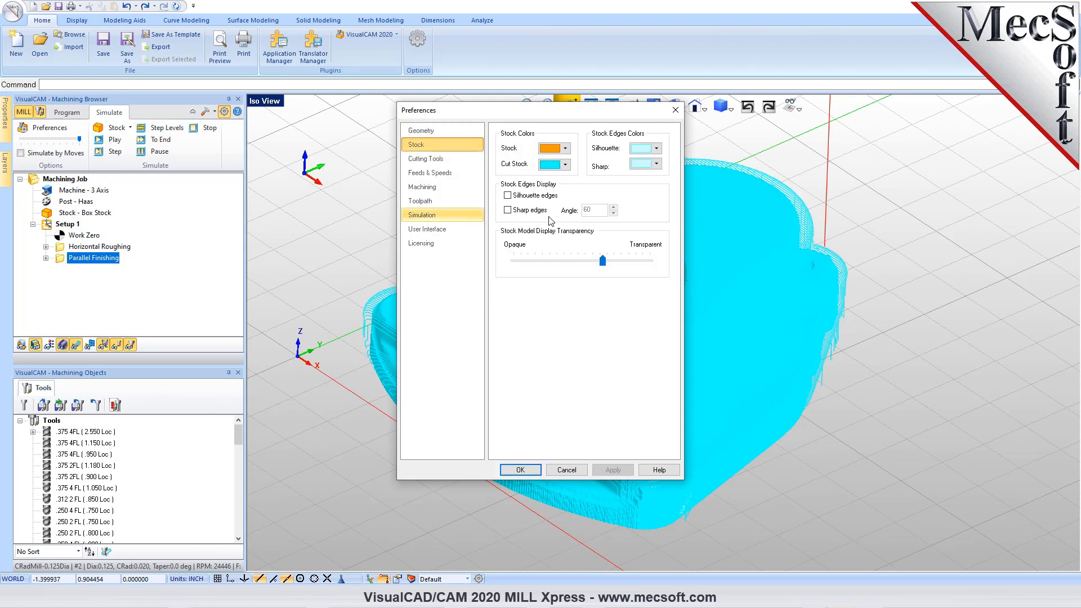
pyautogui.click(566, 165)
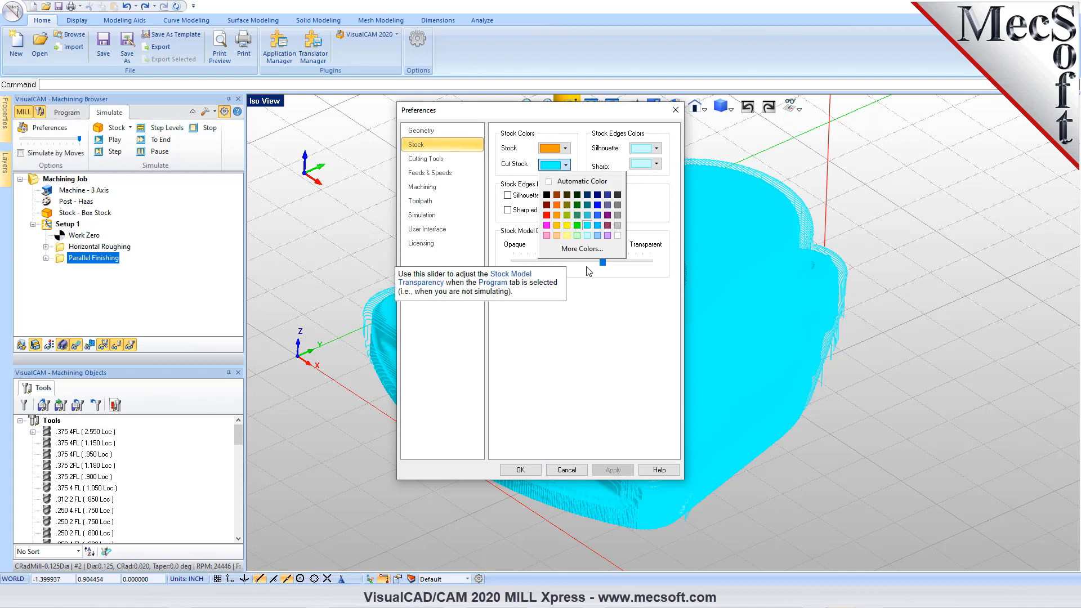
pyautogui.click(608, 235)
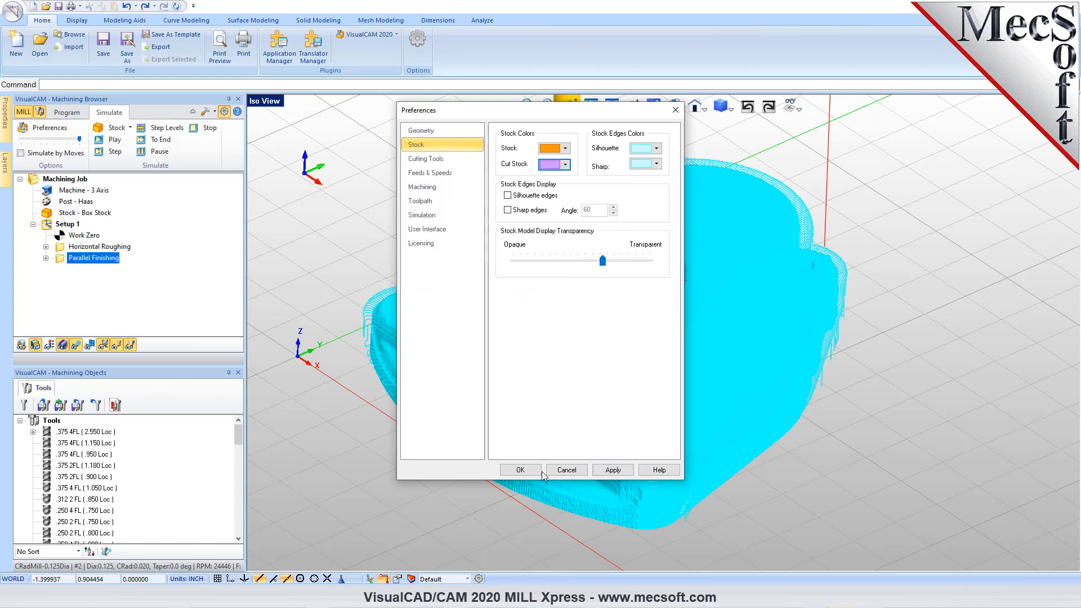
pyautogui.click(520, 470)
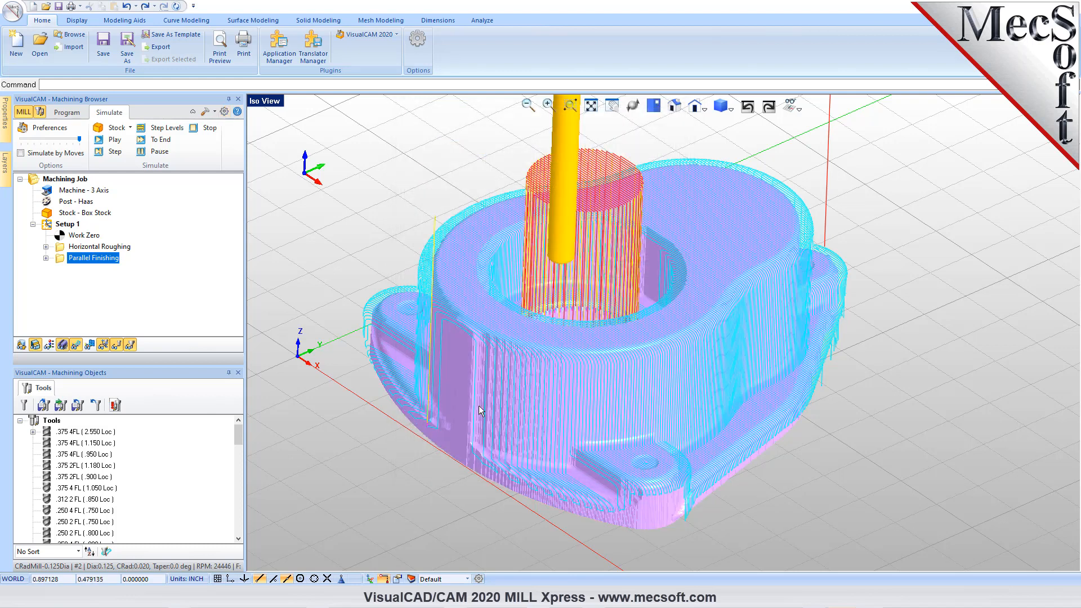
# - Copy the Parallel Finishing operation and paste the duplicate below it in Setup 1
pyautogui.moveTo(702, 321); pyautogui.dragTo(698, 299, button='middle')
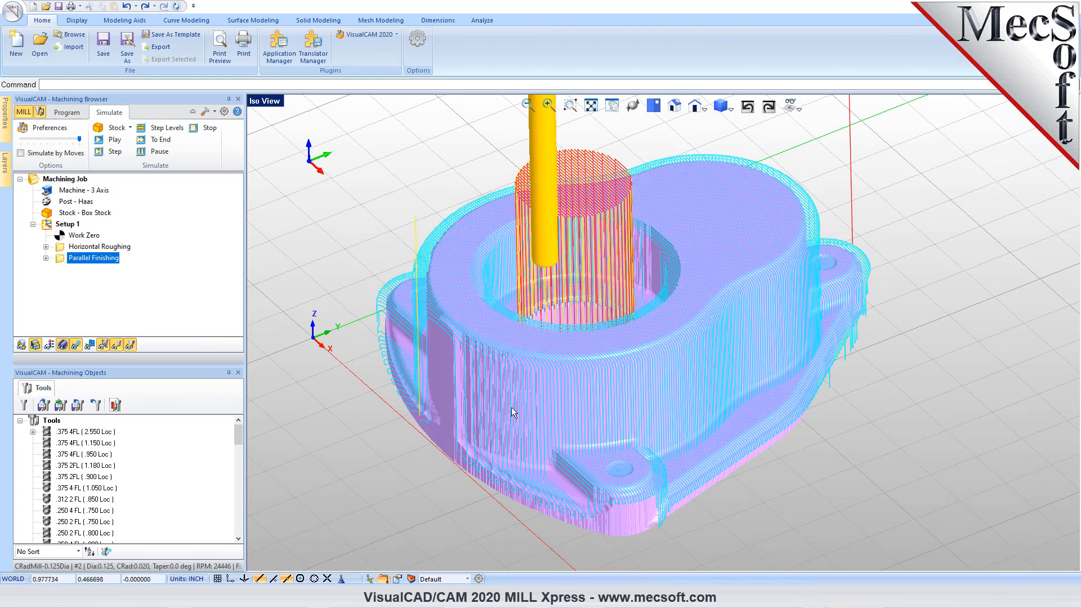
pyautogui.rightClick(61, 263)
pyautogui.click(68, 422)
pyautogui.rightClick(72, 262)
pyautogui.click(101, 431)
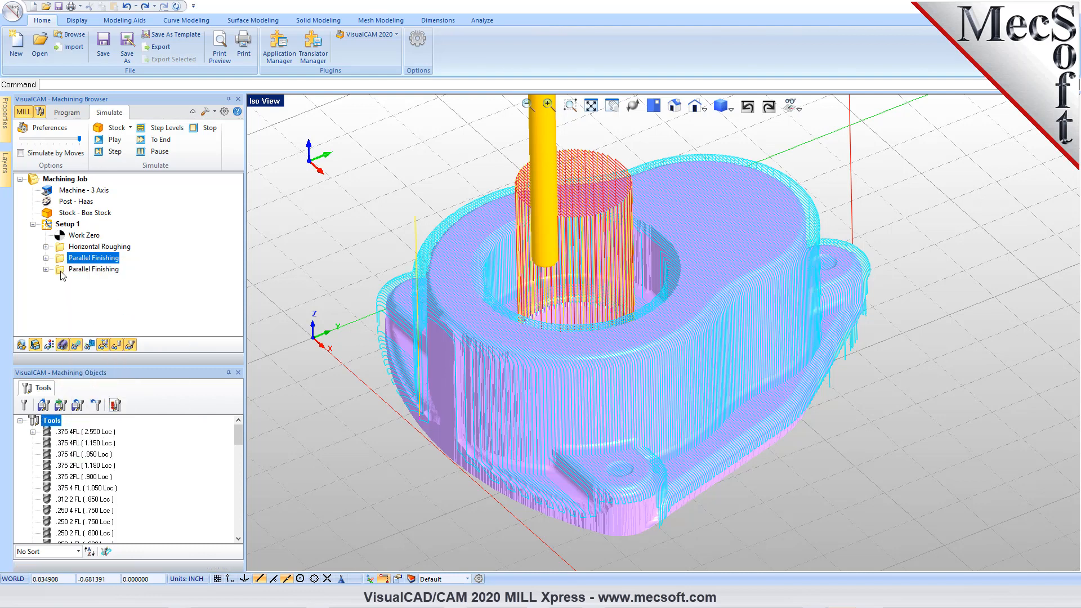
# - Set the duplicated Parallel Finishing operation's Angle of Cuts to 90 and generate its toolpath
pyautogui.doubleClick(90, 269)
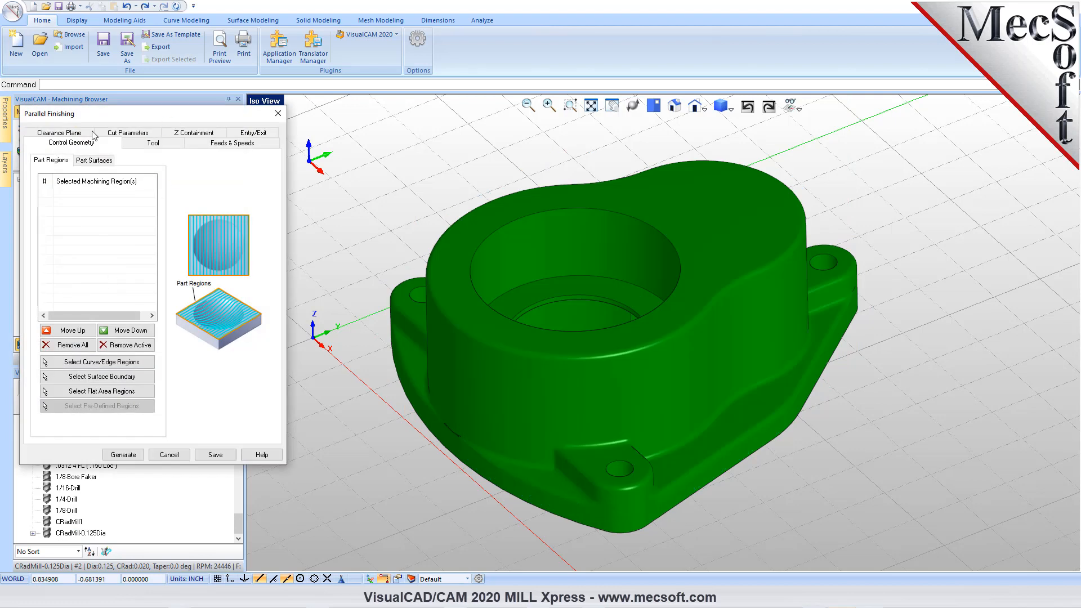
pyautogui.click(110, 135)
pyautogui.doubleClick(114, 294)
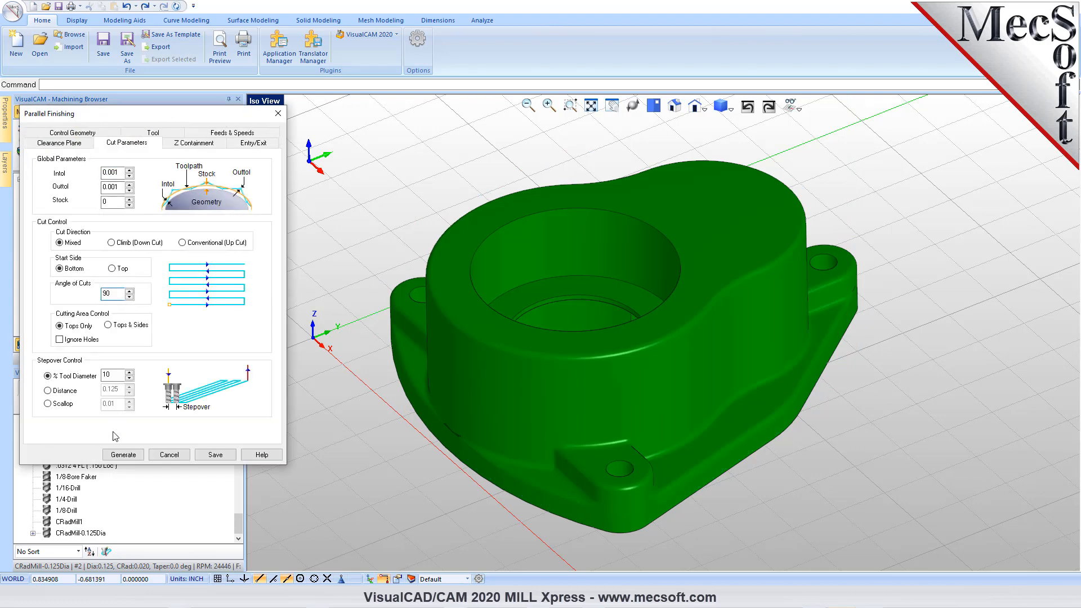
pyautogui.click(122, 454)
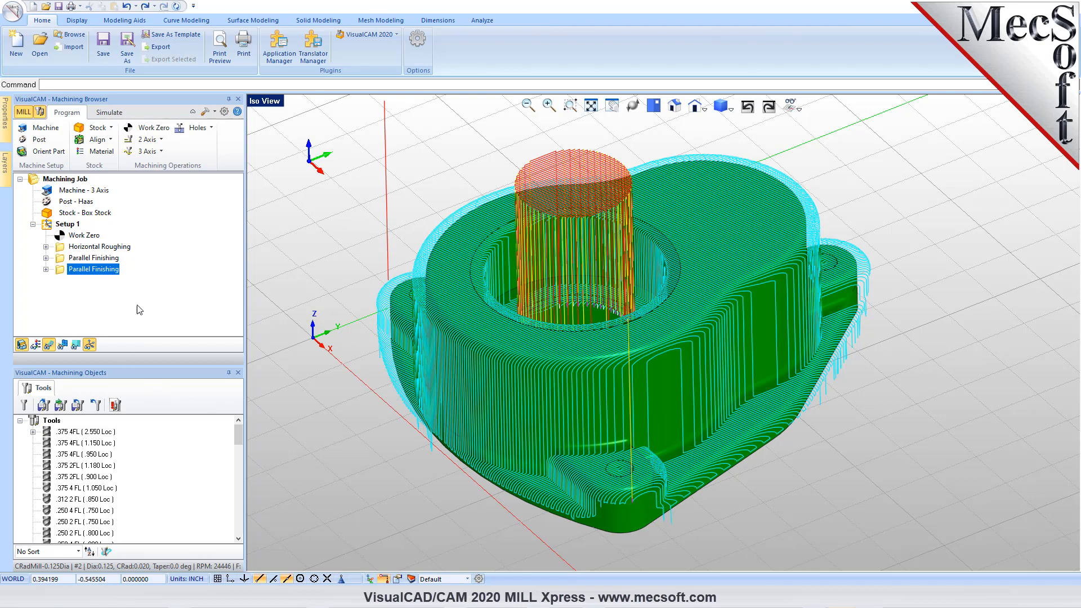
# - Simulate the second Parallel Finishing operation through to the end
pyautogui.click(115, 113)
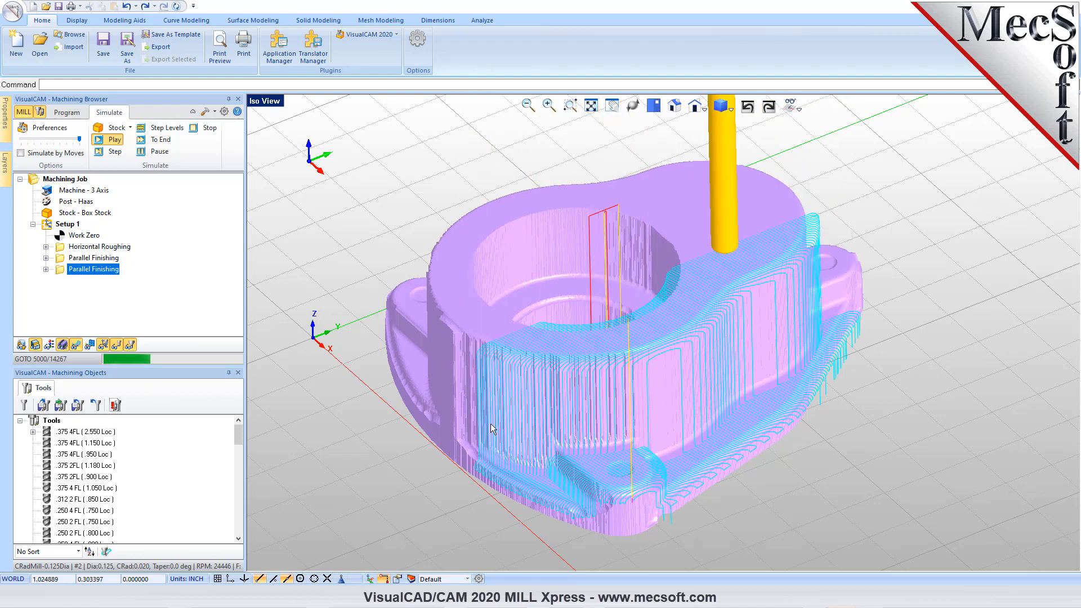
pyautogui.click(163, 141)
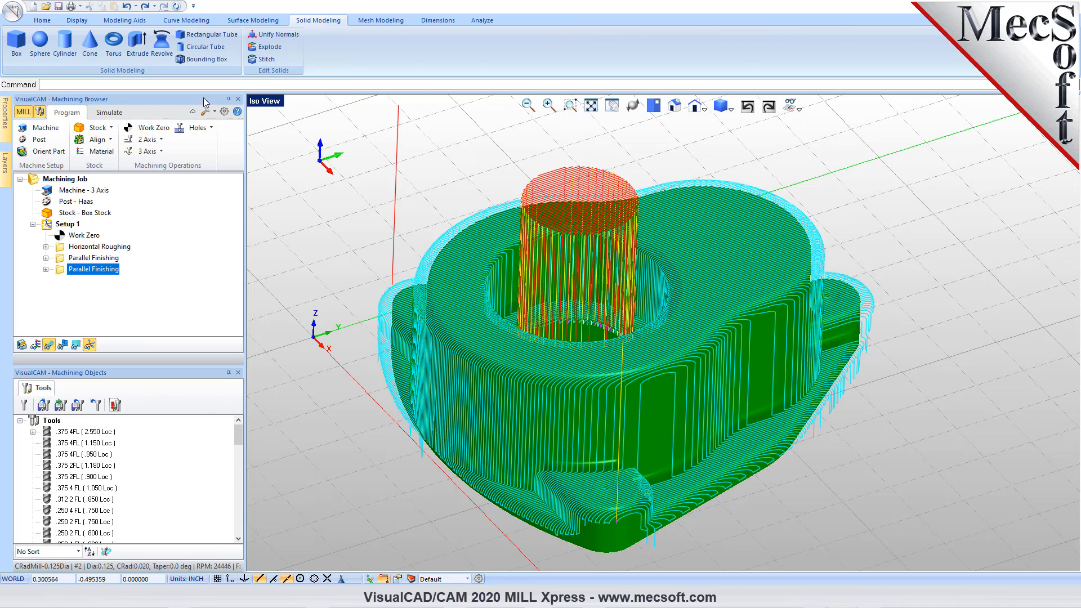
# - Create a Drilling operation and select the holes on the flat areas of the three mounting lugs
pyautogui.click(212, 128)
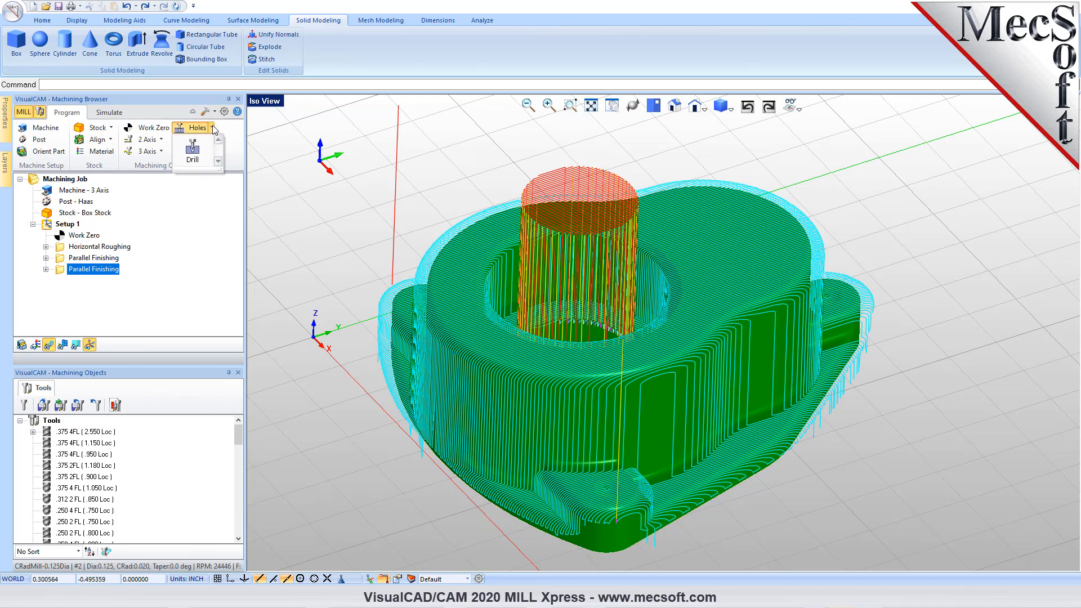
pyautogui.click(198, 156)
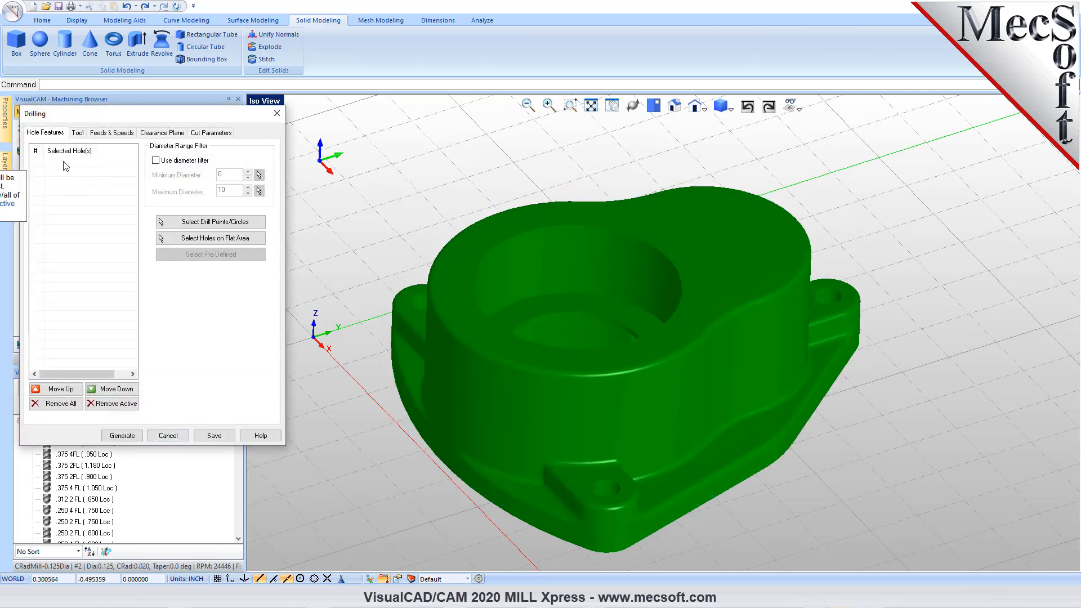
pyautogui.moveTo(121, 115); pyautogui.dragTo(178, 106)
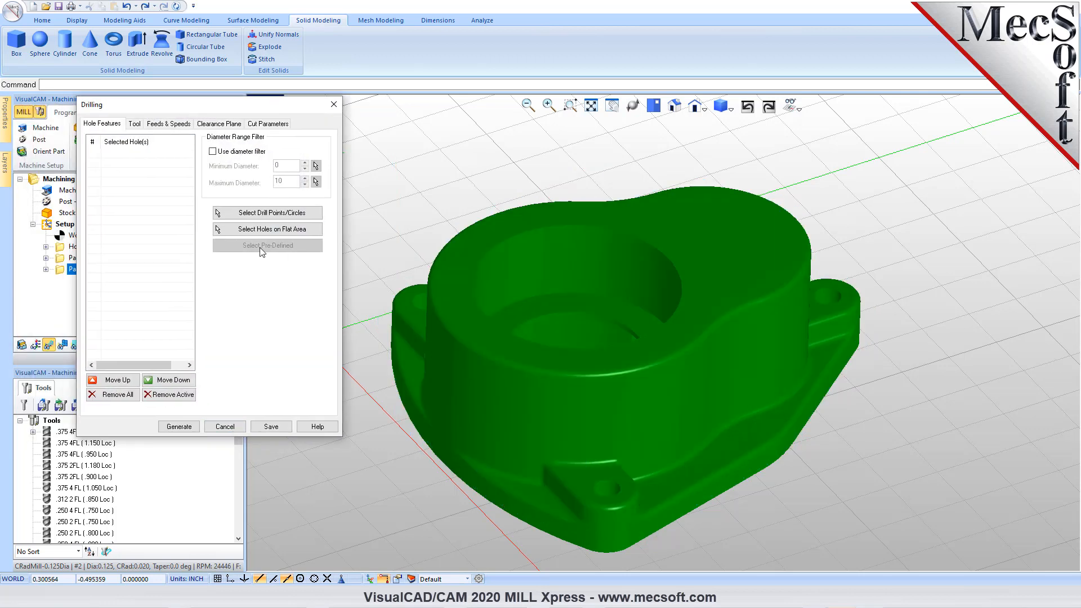
pyautogui.click(313, 235)
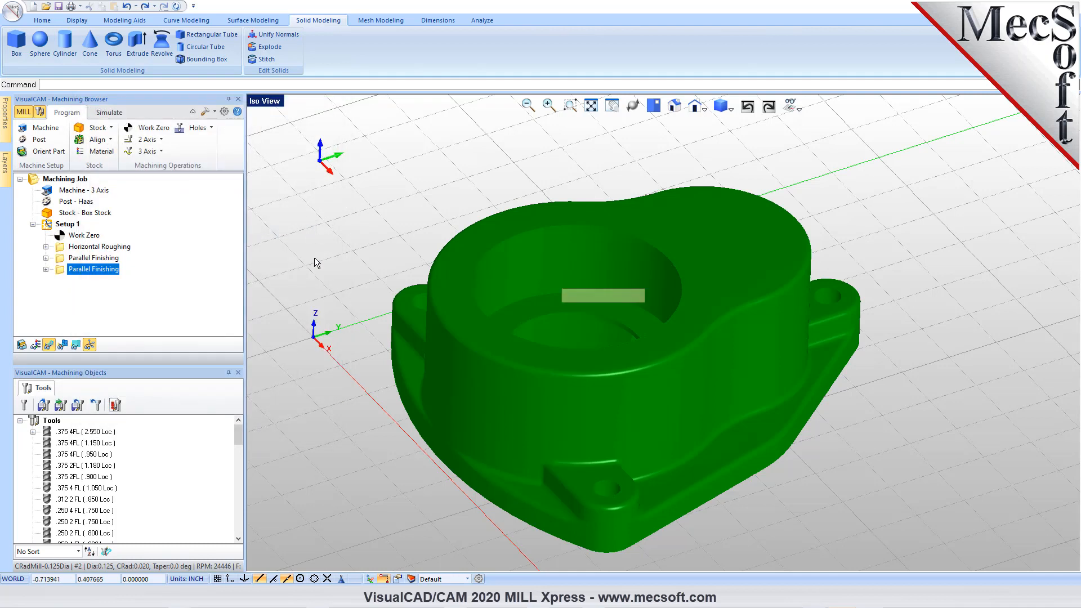
pyautogui.click(407, 304)
pyautogui.click(820, 317)
pyautogui.rightClick(926, 279)
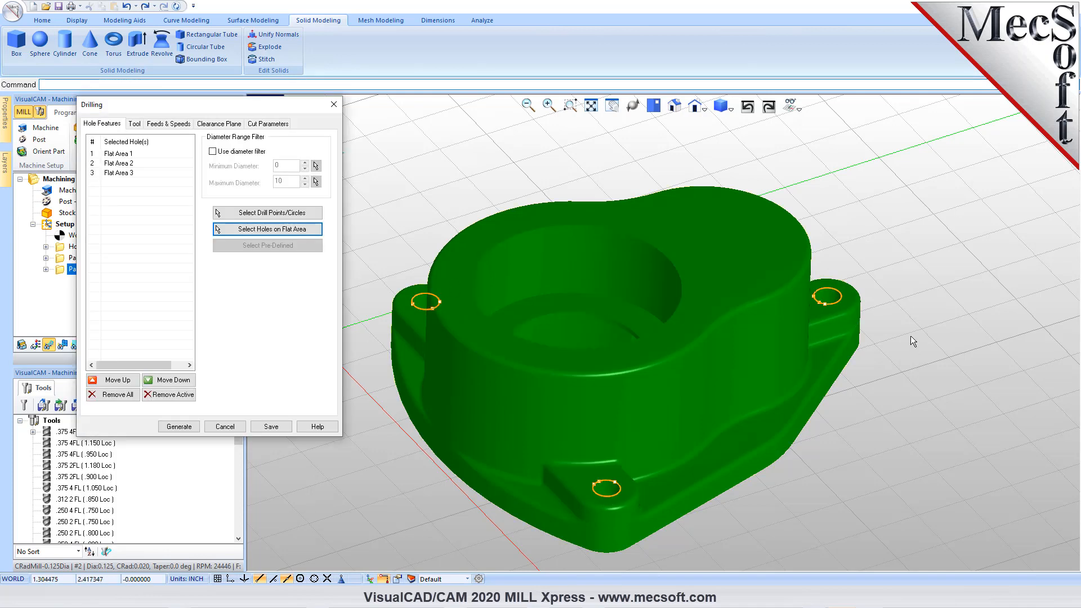
# - Assign the existing 1/4-Drill as the tool for the Drilling operation
pyautogui.click(134, 125)
pyautogui.click(281, 376)
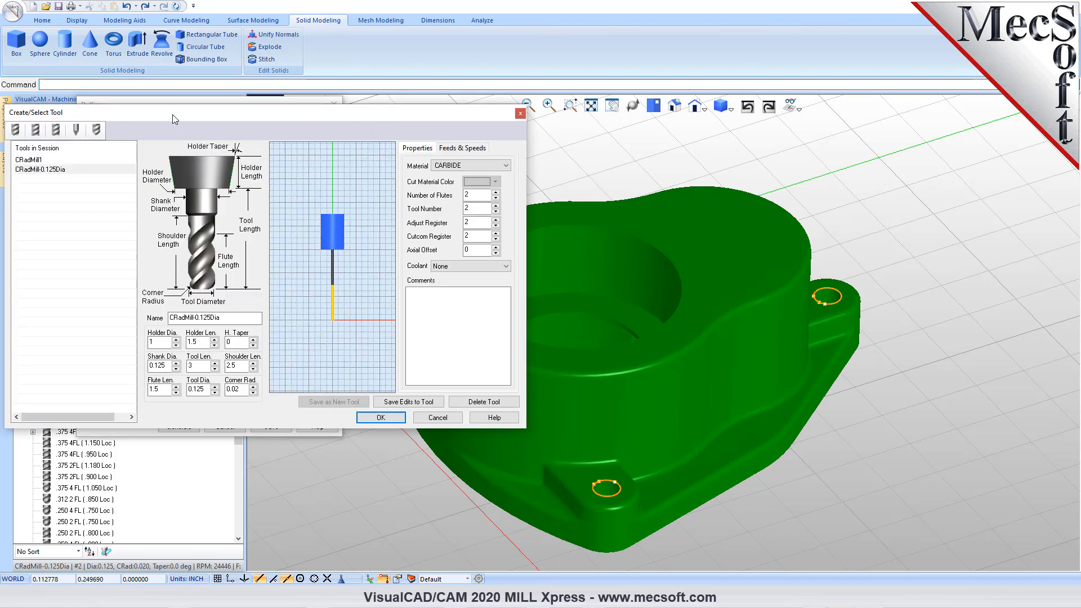
pyautogui.moveTo(171, 122); pyautogui.dragTo(234, 117)
pyautogui.click(159, 132)
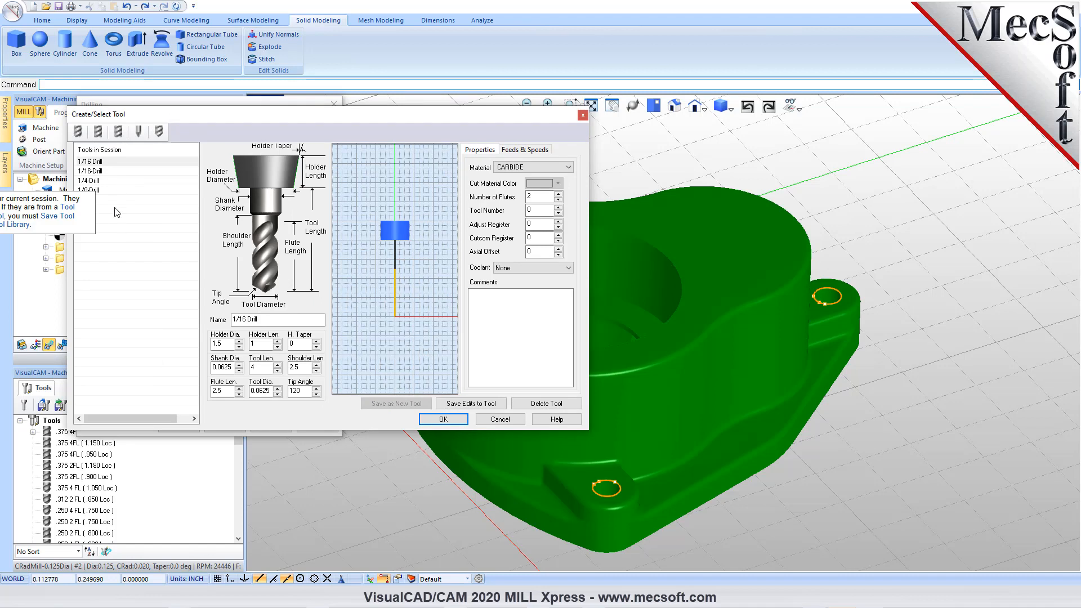
pyautogui.click(90, 181)
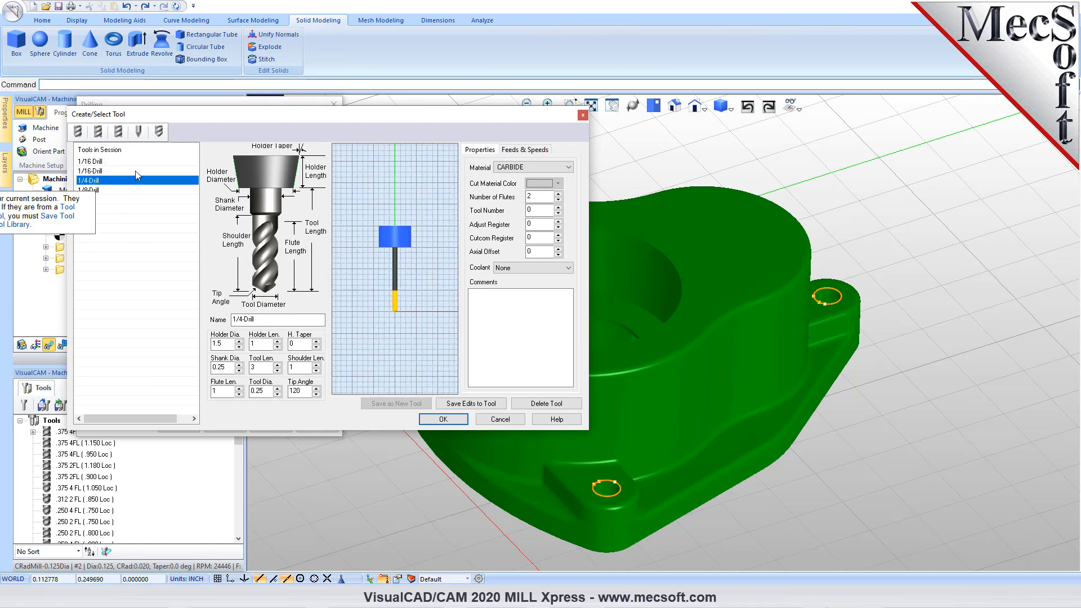
pyautogui.click(443, 420)
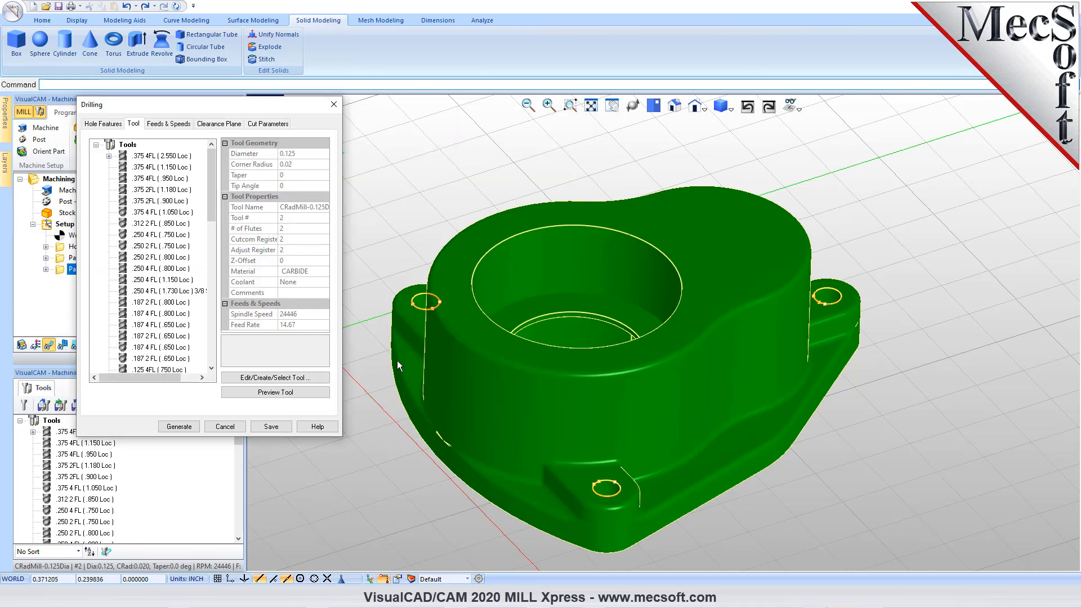
# - Load the drilling feeds and speeds from the tool and review the clearance plane settings
pyautogui.click(167, 123)
pyautogui.click(121, 397)
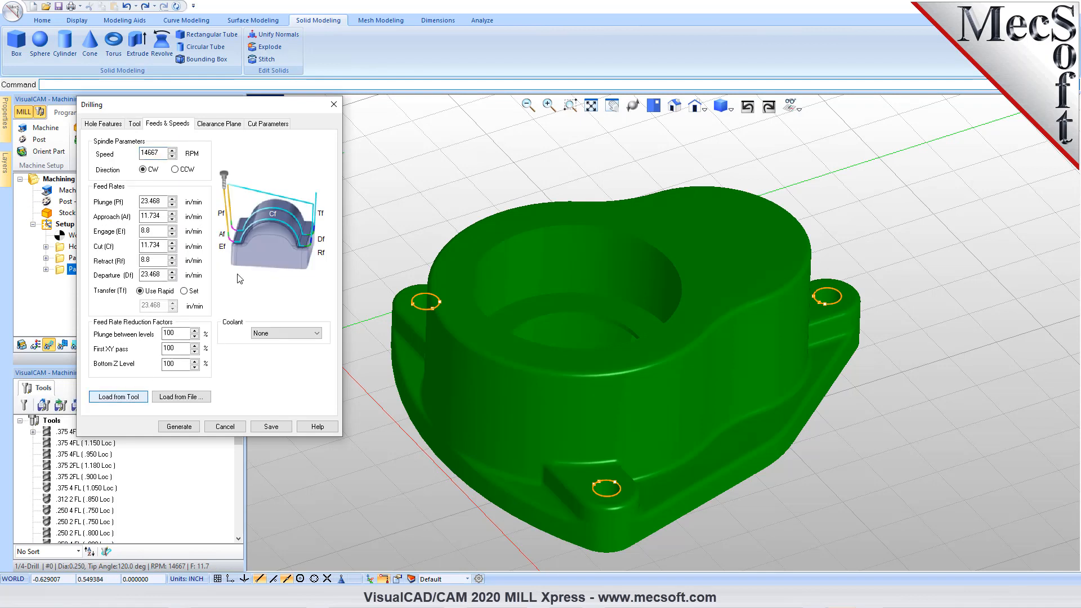
pyautogui.click(218, 124)
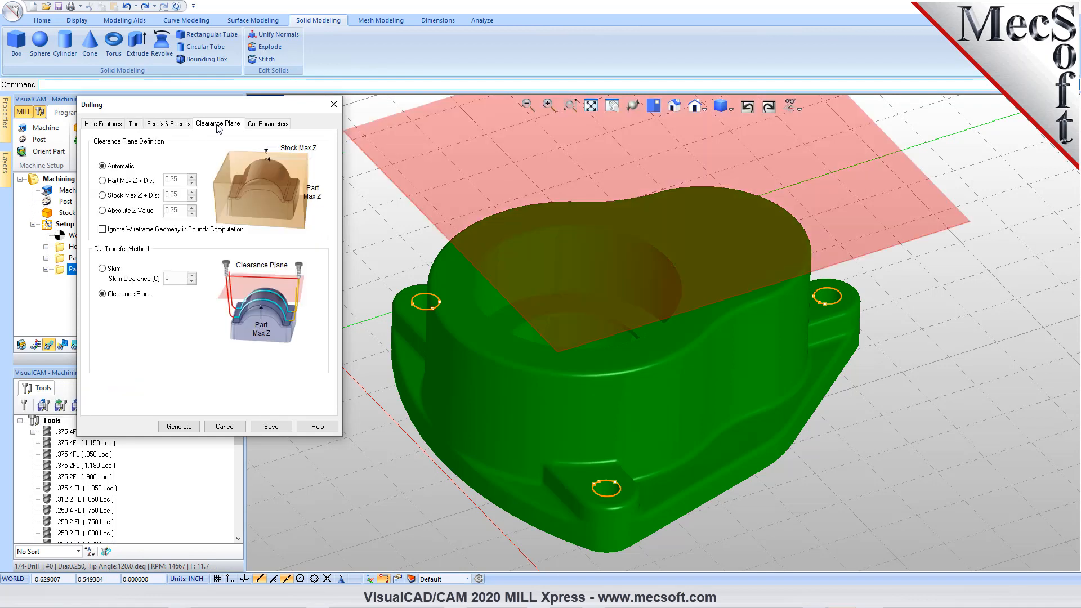
# - Try the Deep Drill, Countersink Drill and Breakchip Drill types in the drilling cut parameters to compare their diagrams
pyautogui.click(268, 125)
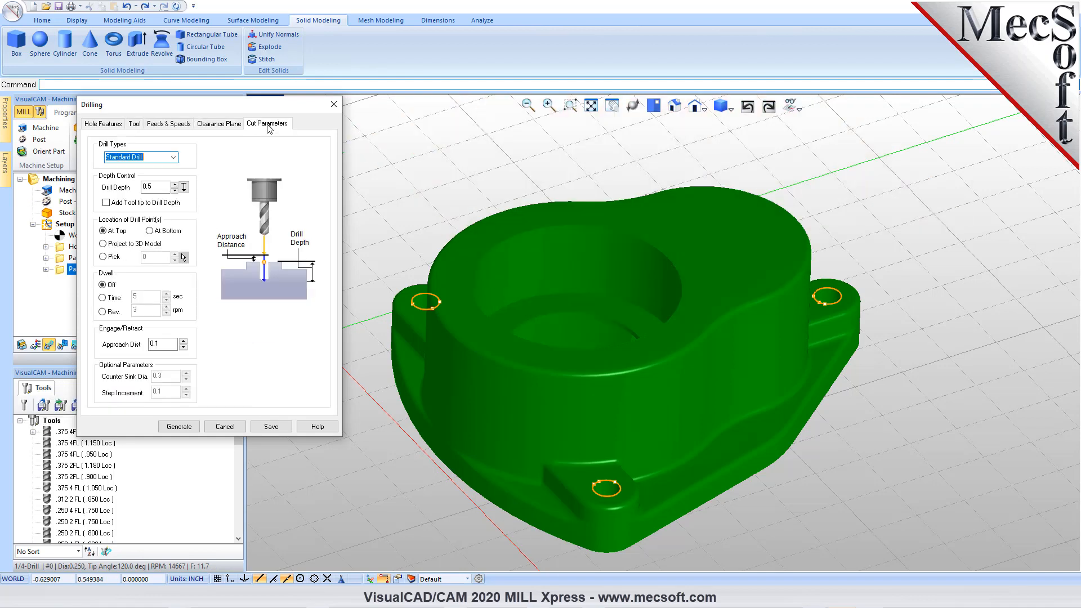
pyautogui.click(174, 157)
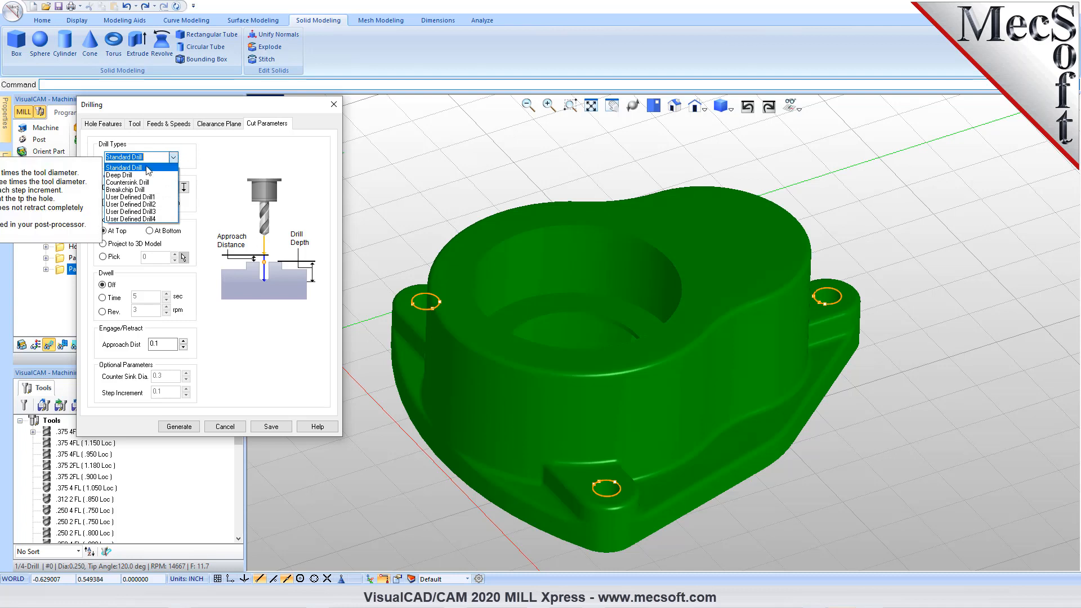
pyautogui.click(193, 106)
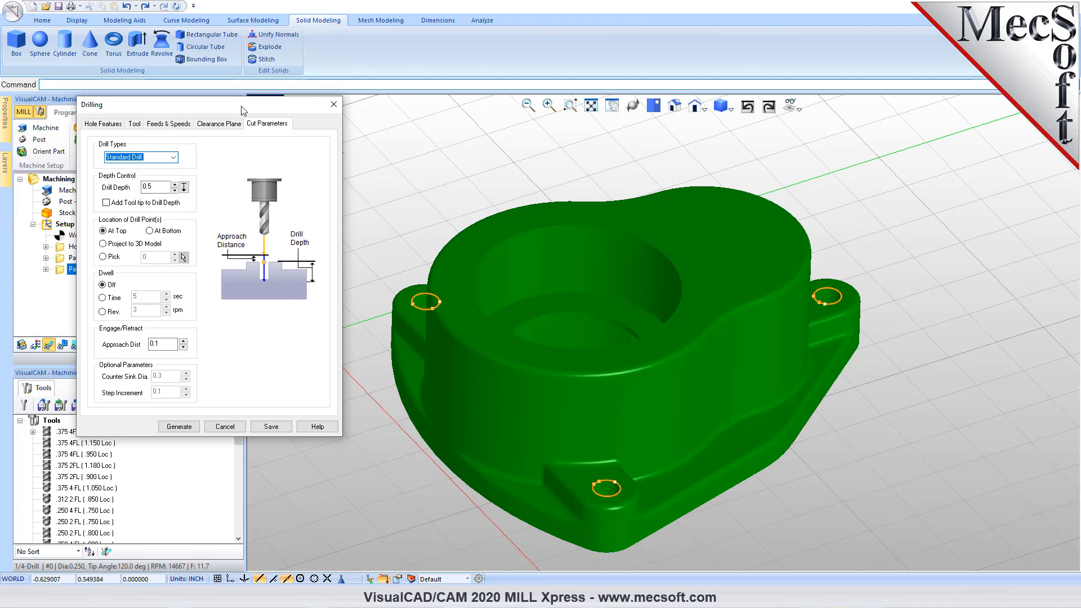
pyautogui.moveTo(244, 111); pyautogui.dragTo(352, 113)
pyautogui.click(283, 162)
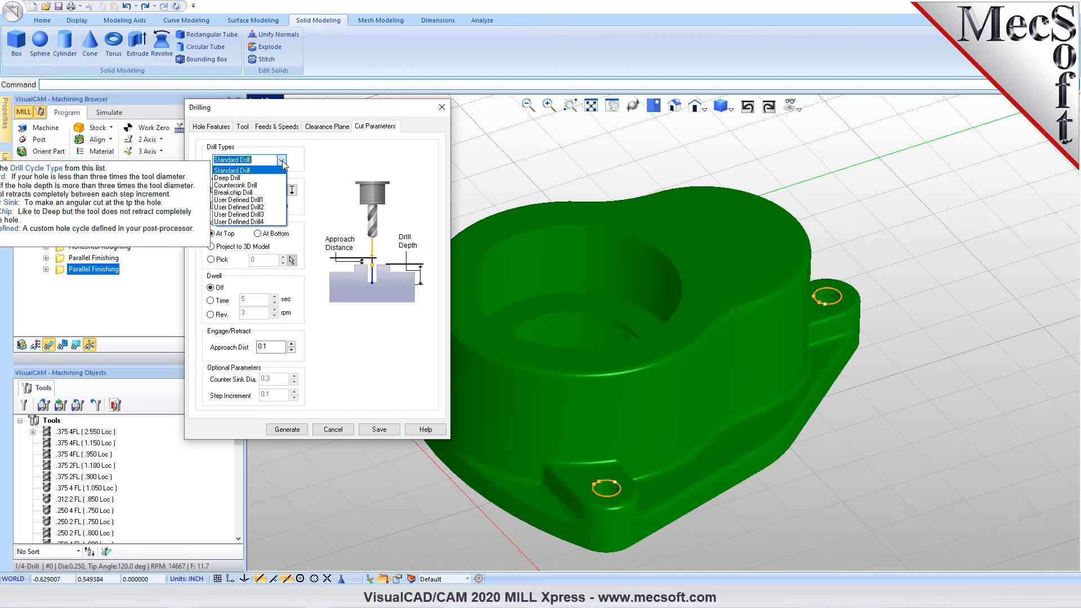
pyautogui.click(259, 178)
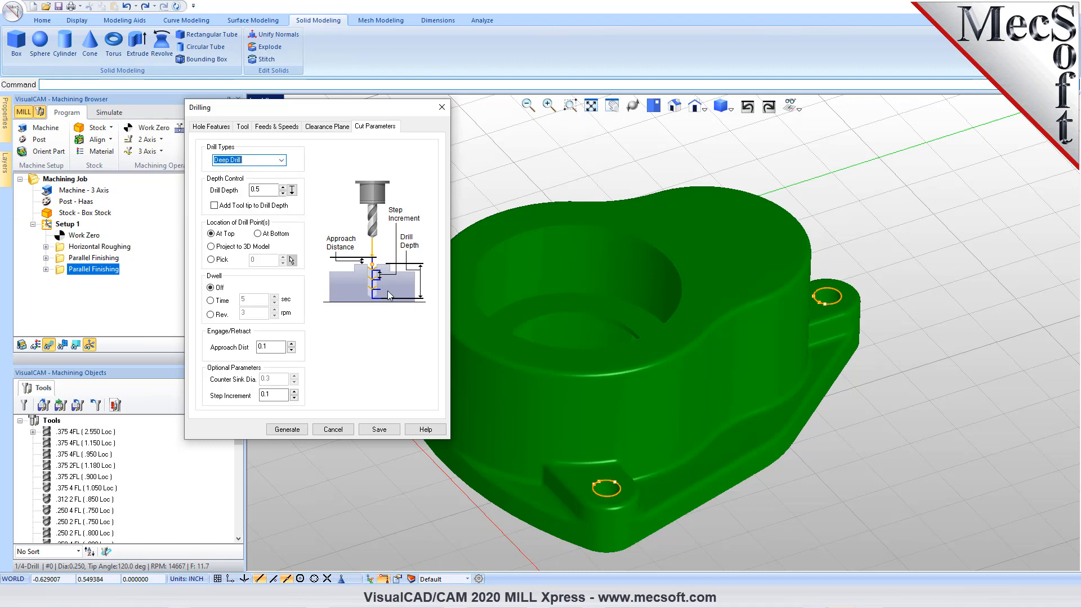
pyautogui.click(281, 160)
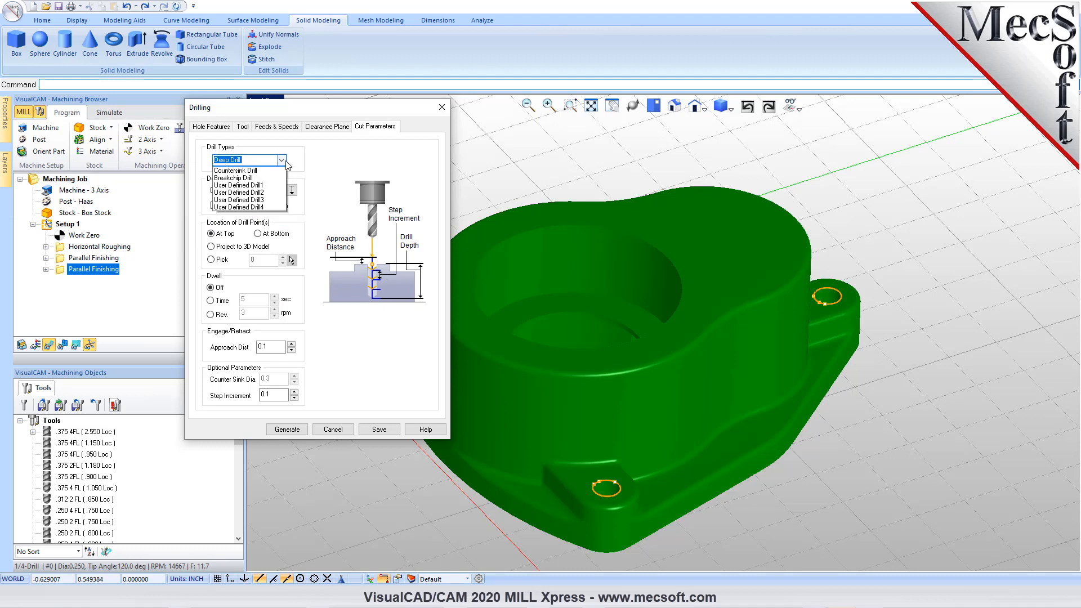
pyautogui.click(262, 186)
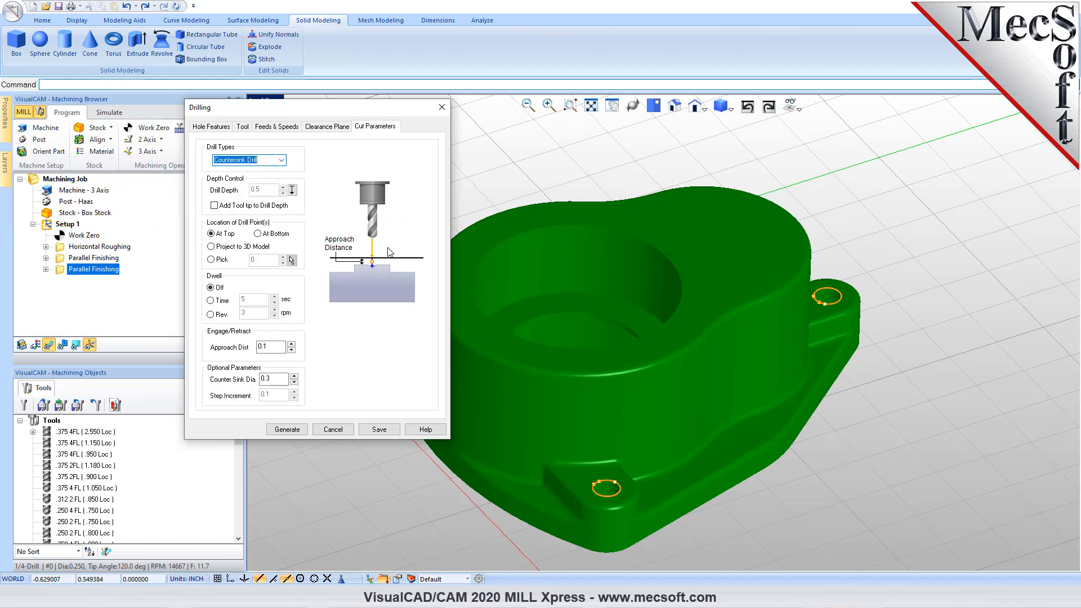
pyautogui.click(280, 160)
pyautogui.click(262, 192)
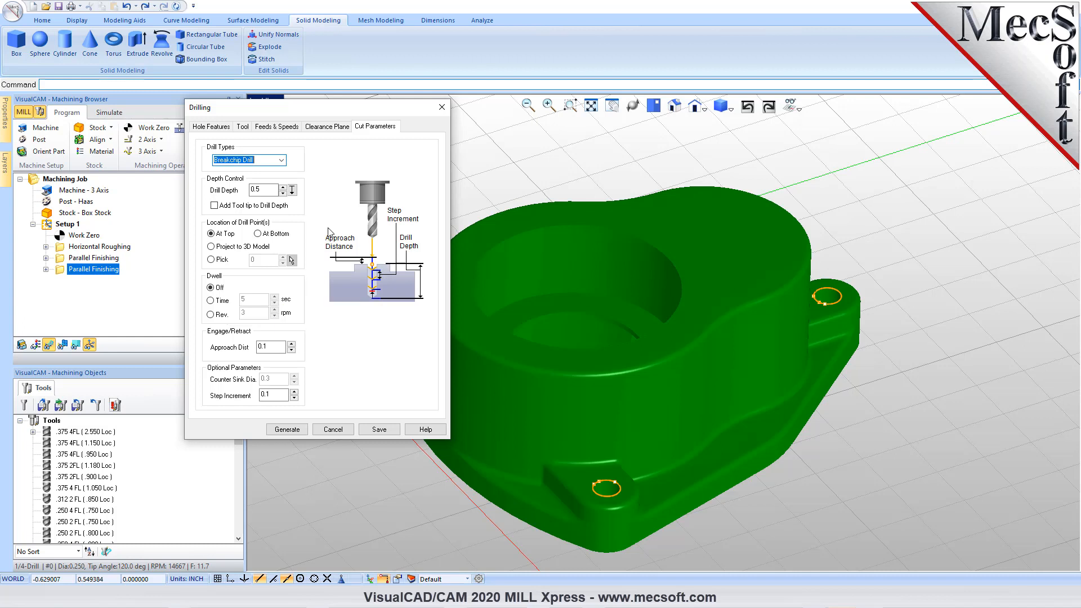
# - Set the drill type to Deep Drill with a 0.5 drill depth plus tool tip, and generate the toolpath
pyautogui.click(281, 159)
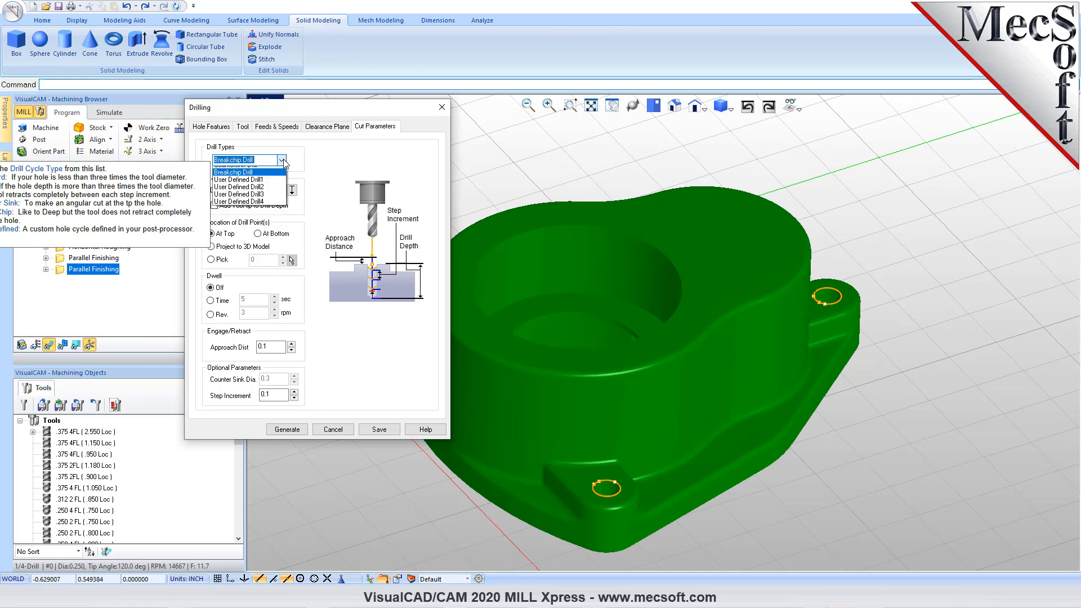
pyautogui.click(251, 178)
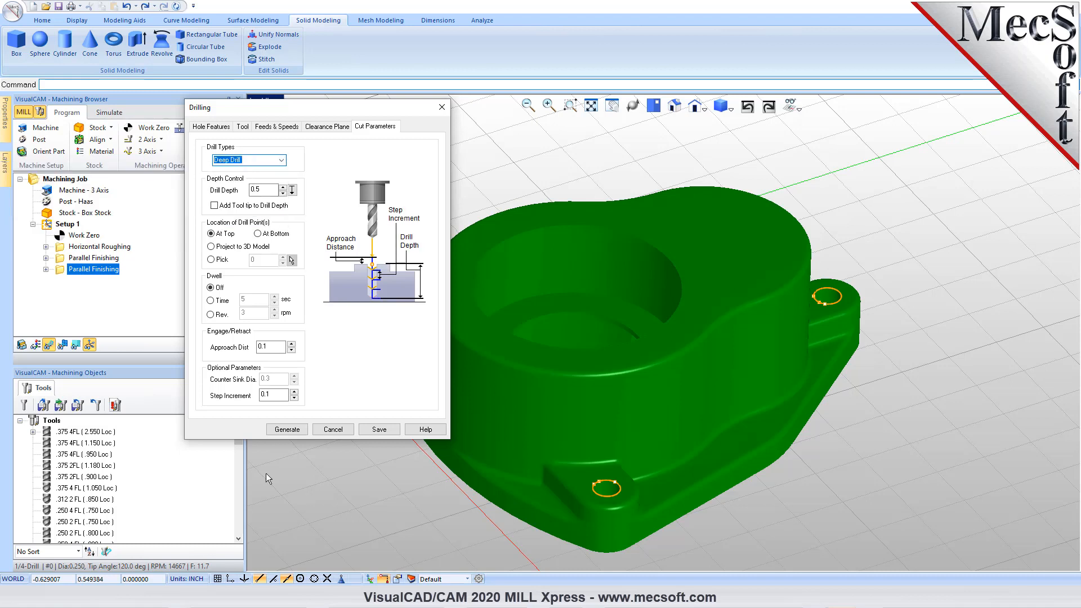
pyautogui.moveTo(278, 395)
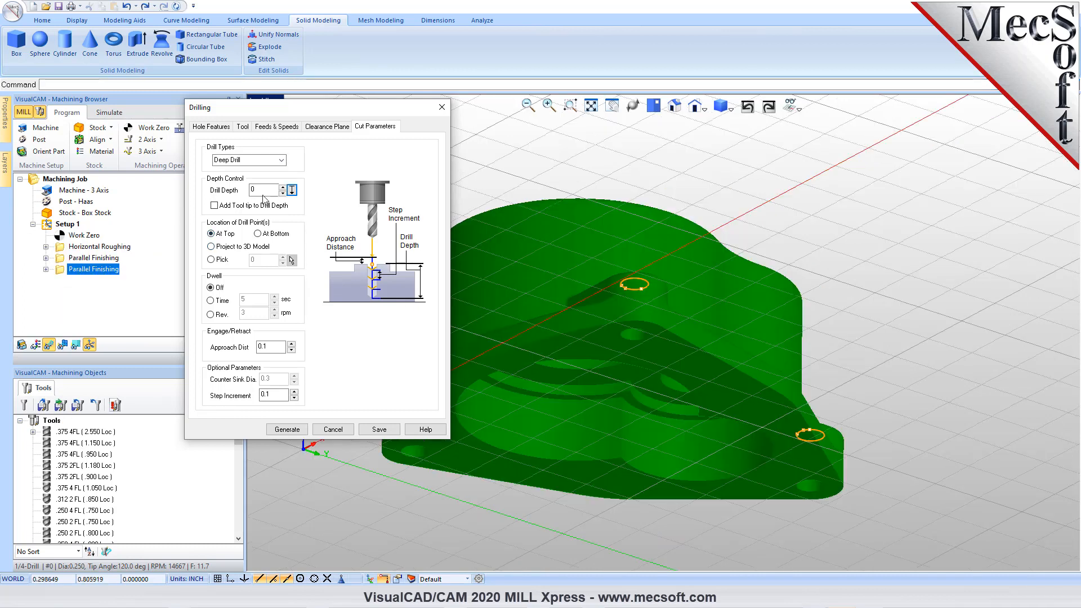
pyautogui.click(263, 194)
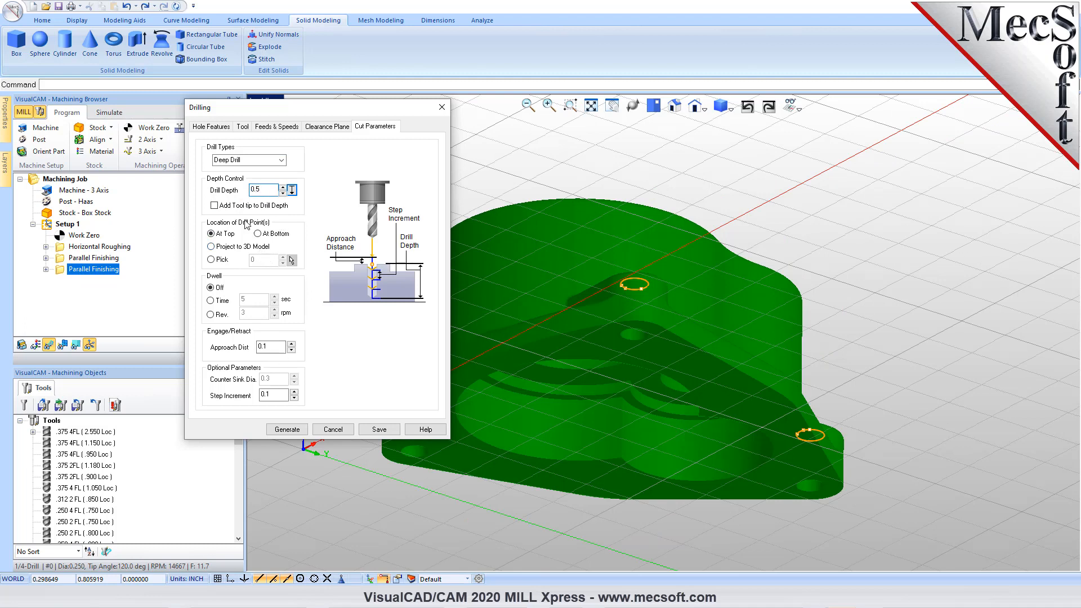
pyautogui.click(215, 205)
pyautogui.click(289, 429)
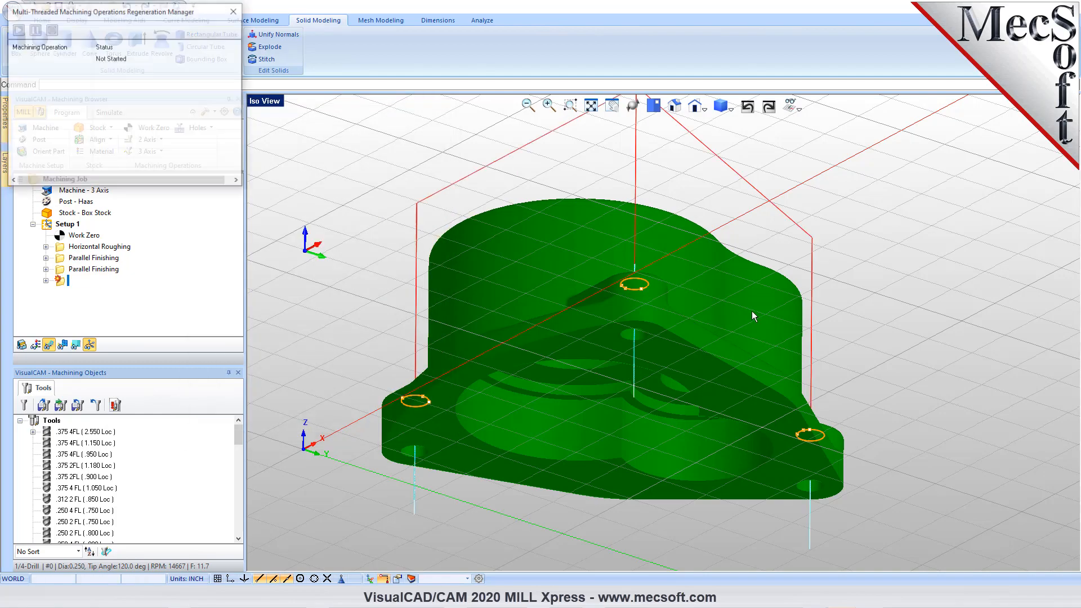
# - Inspect the Deep Drill toolpath on the part and play its material removal simulation
pyautogui.moveTo(800, 219); pyautogui.dragTo(707, 248, button='middle')
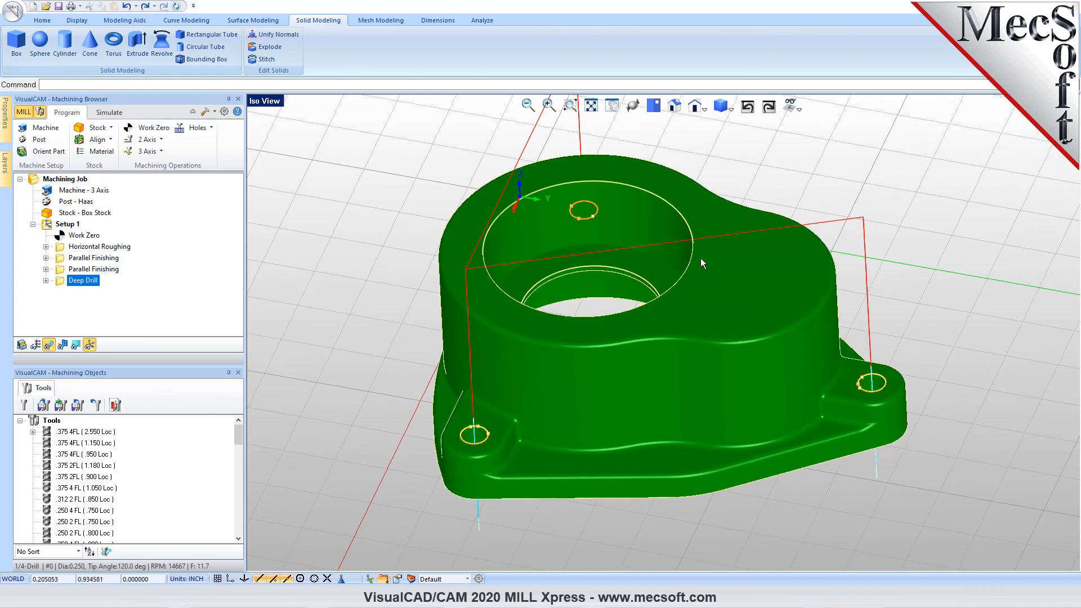
pyautogui.click(109, 113)
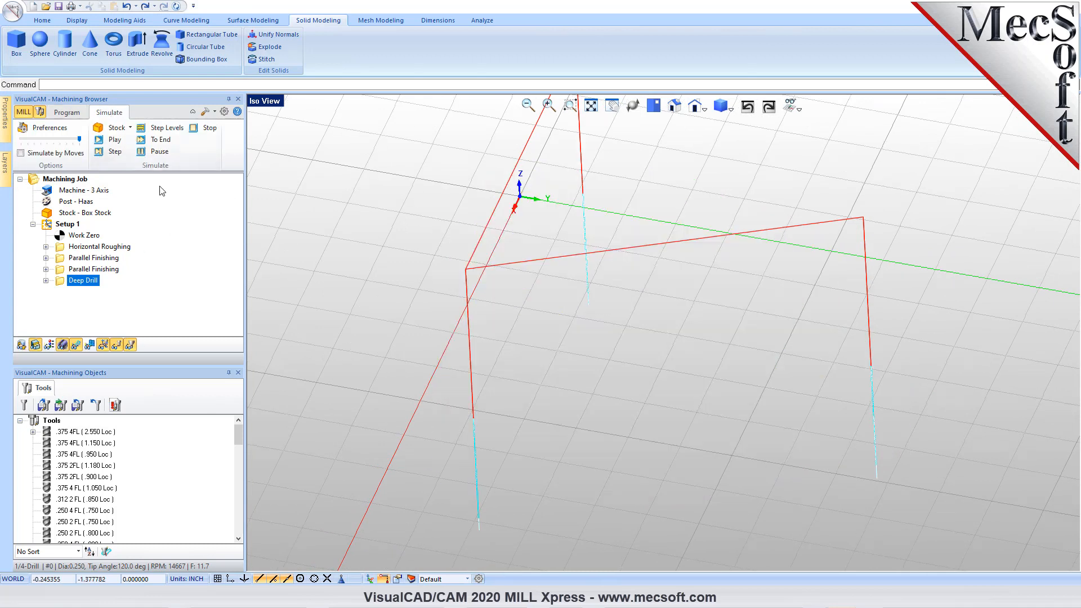
pyautogui.click(115, 140)
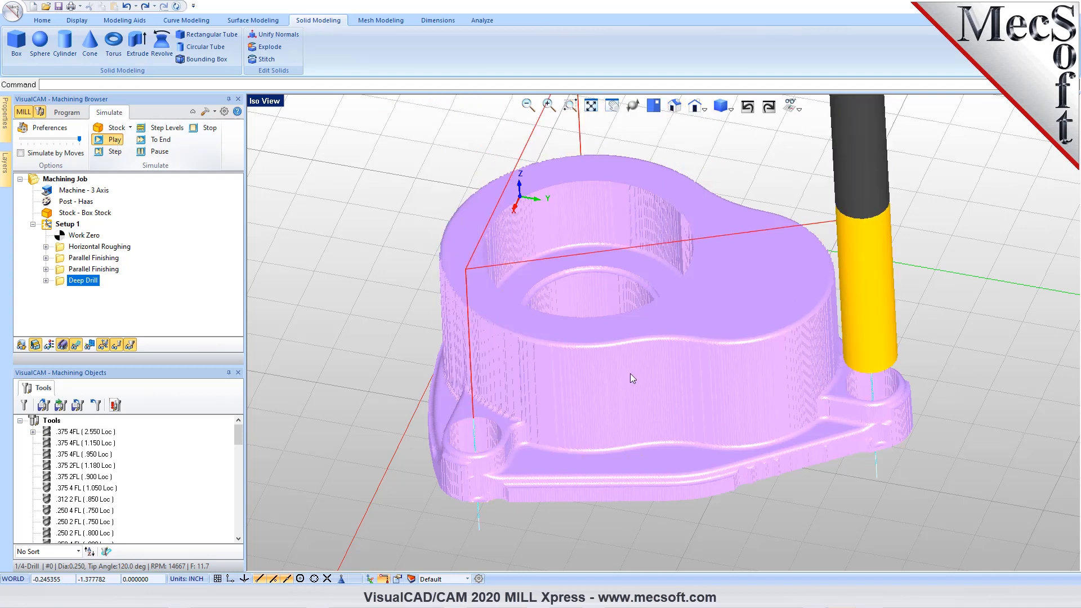
# - Change the Deep Drill operation's tool to the 1/8-Drill and regenerate its toolpath
pyautogui.doubleClick(60, 284)
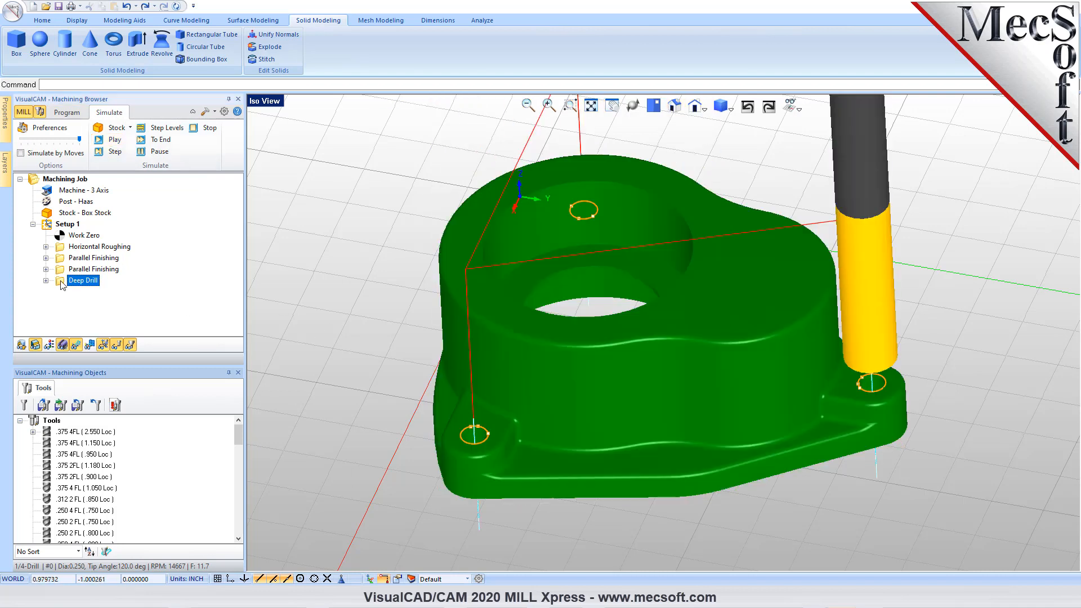
pyautogui.click(77, 133)
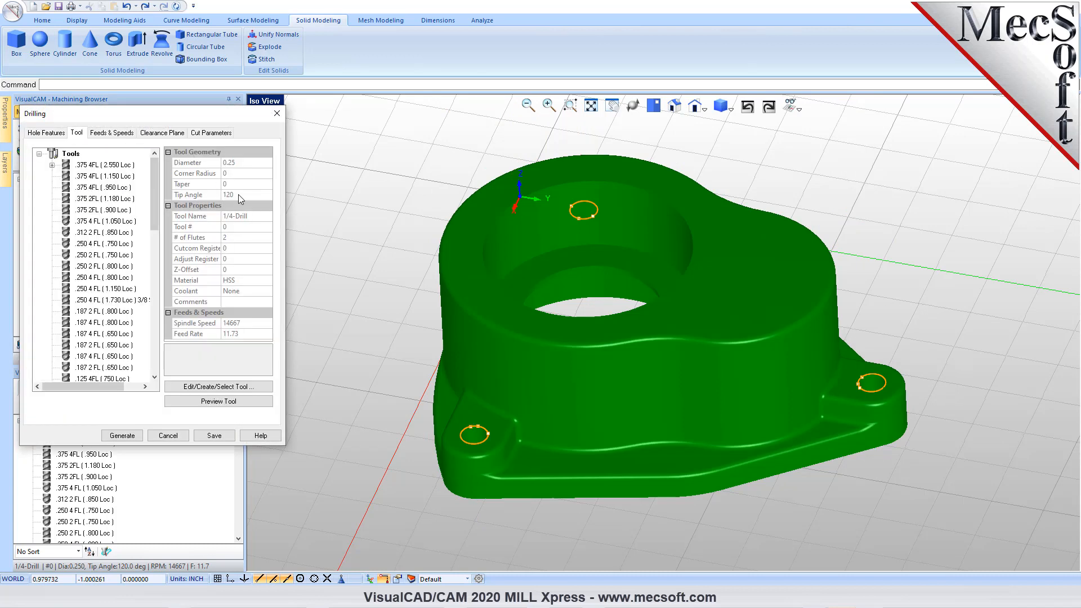
pyautogui.click(220, 387)
pyautogui.click(29, 197)
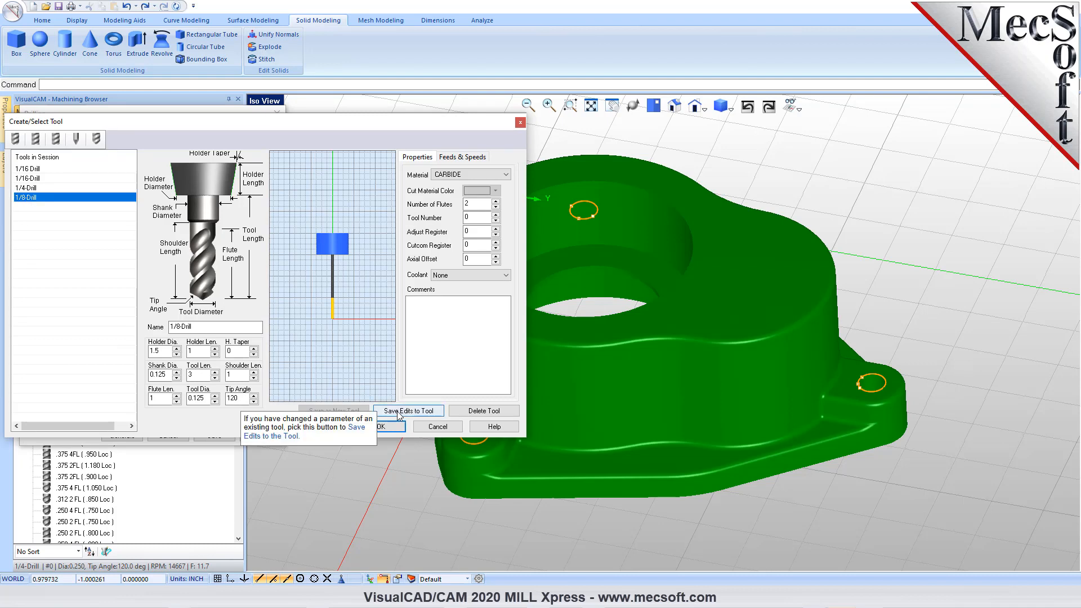
pyautogui.click(388, 427)
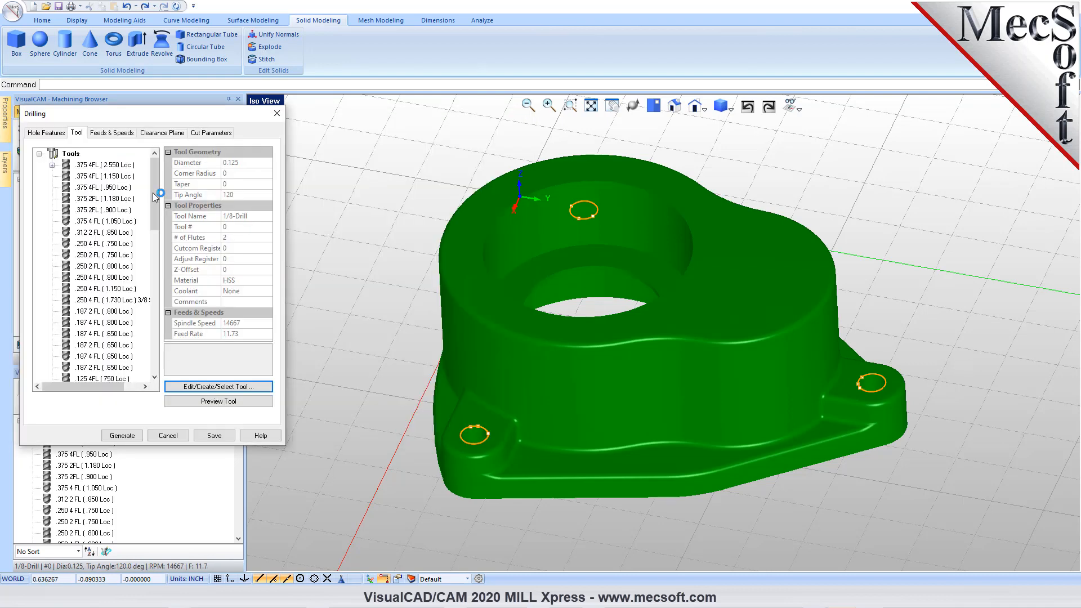
pyautogui.scroll(-10, 153, 190)
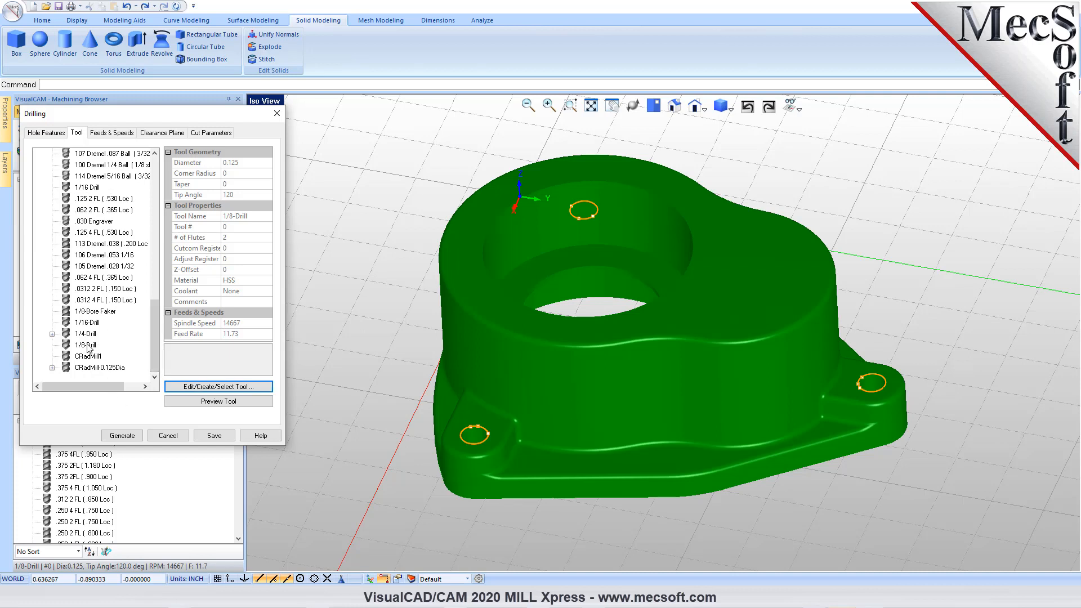
pyautogui.click(133, 438)
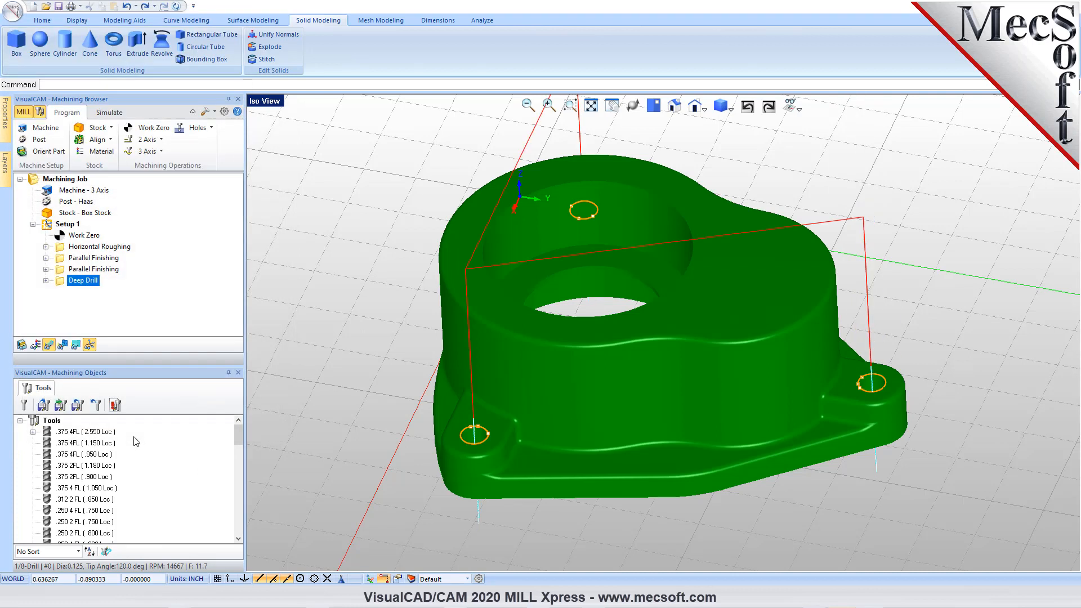
# - Play the Deep Drill simulation with the 1/8-Drill and inspect the drilled lug holes
pyautogui.click(109, 112)
pyautogui.click(113, 141)
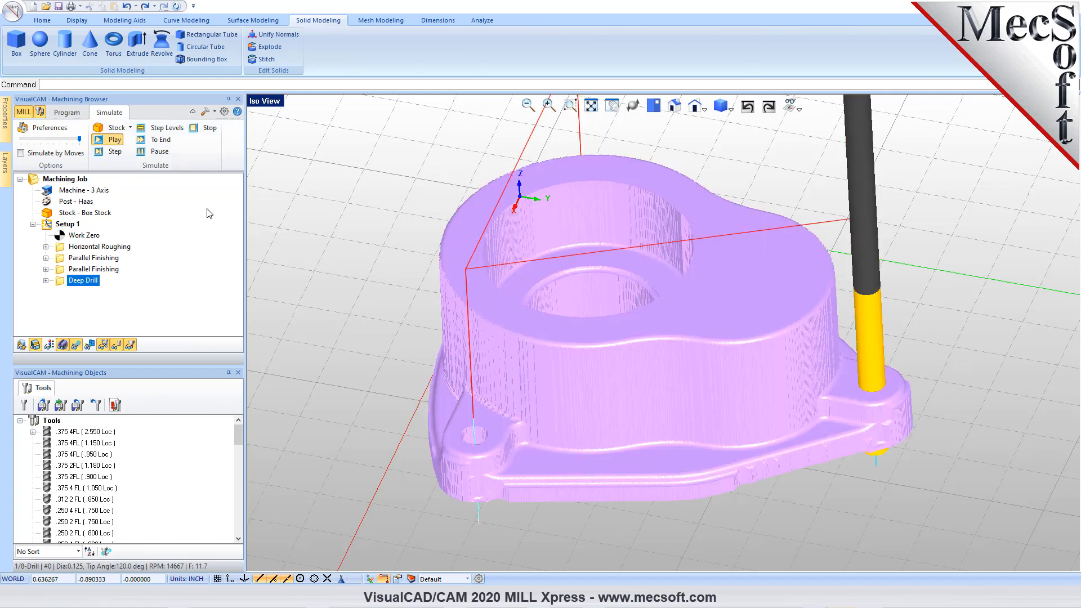
pyautogui.moveTo(548, 468)
pyautogui.mouseDown(button='right')
pyautogui.moveTo(555, 442)
pyautogui.moveTo(582, 434)
pyautogui.moveTo(580, 480)
pyautogui.moveTo(559, 474)
pyautogui.mouseUp(button='right')
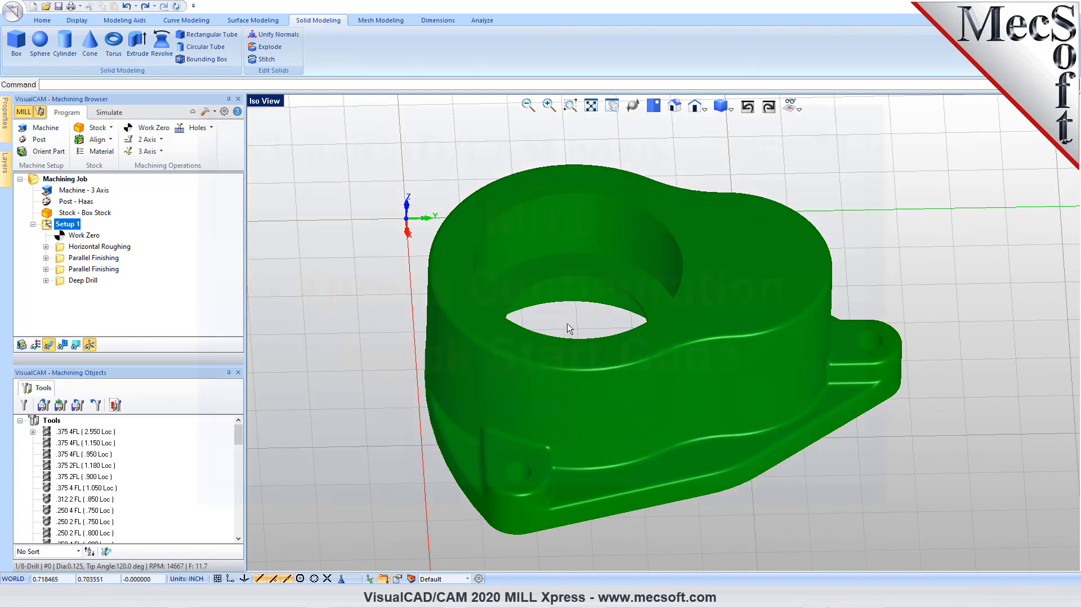